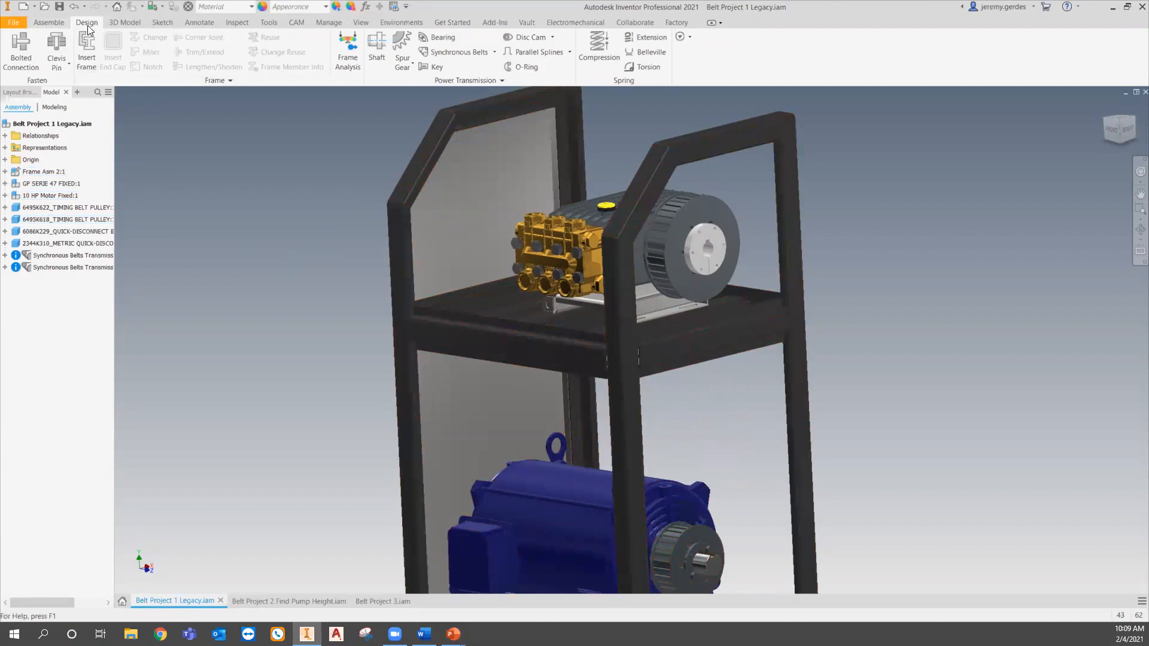
- Start the Synchronous Belts component generator
click(48, 25)
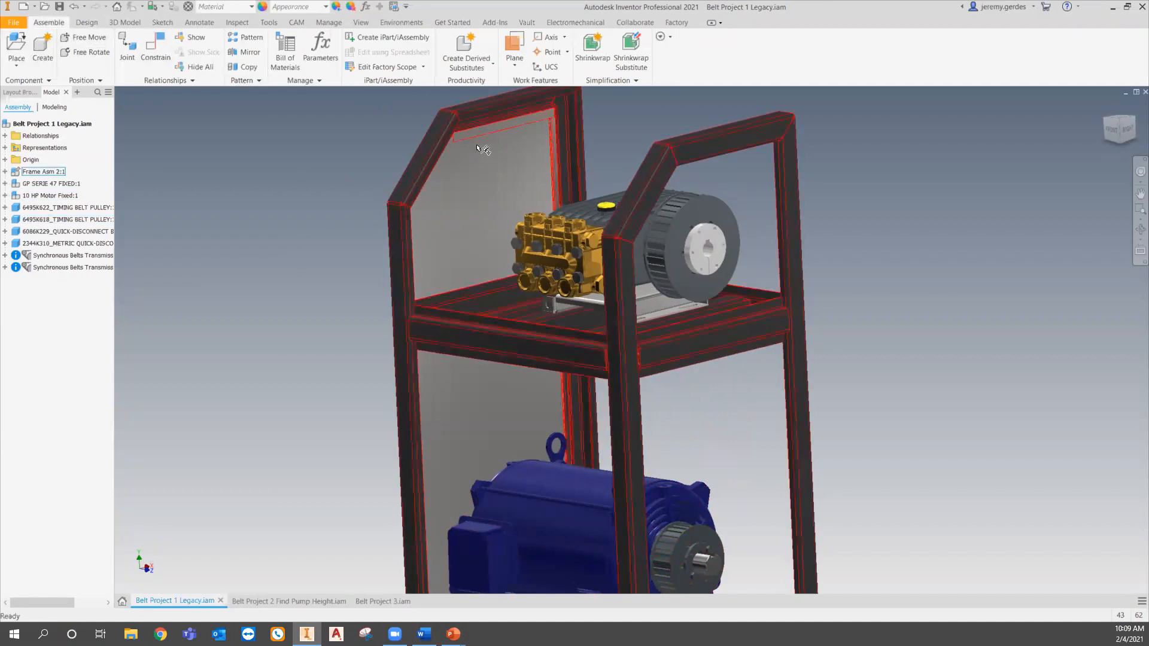
click(85, 23)
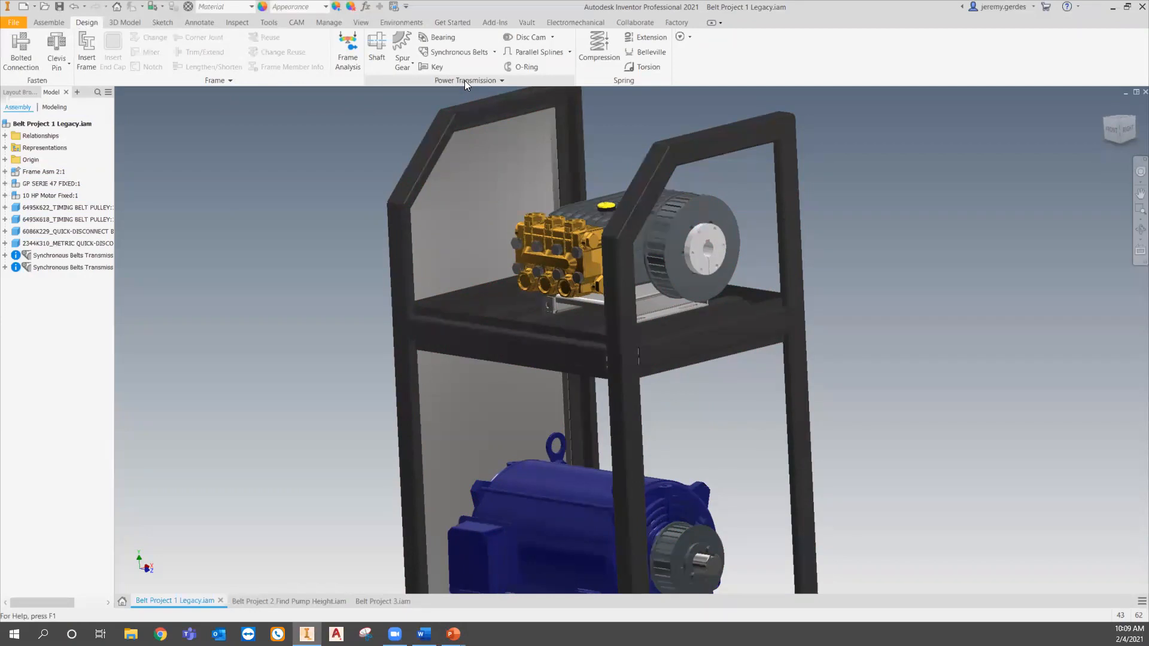
click(493, 53)
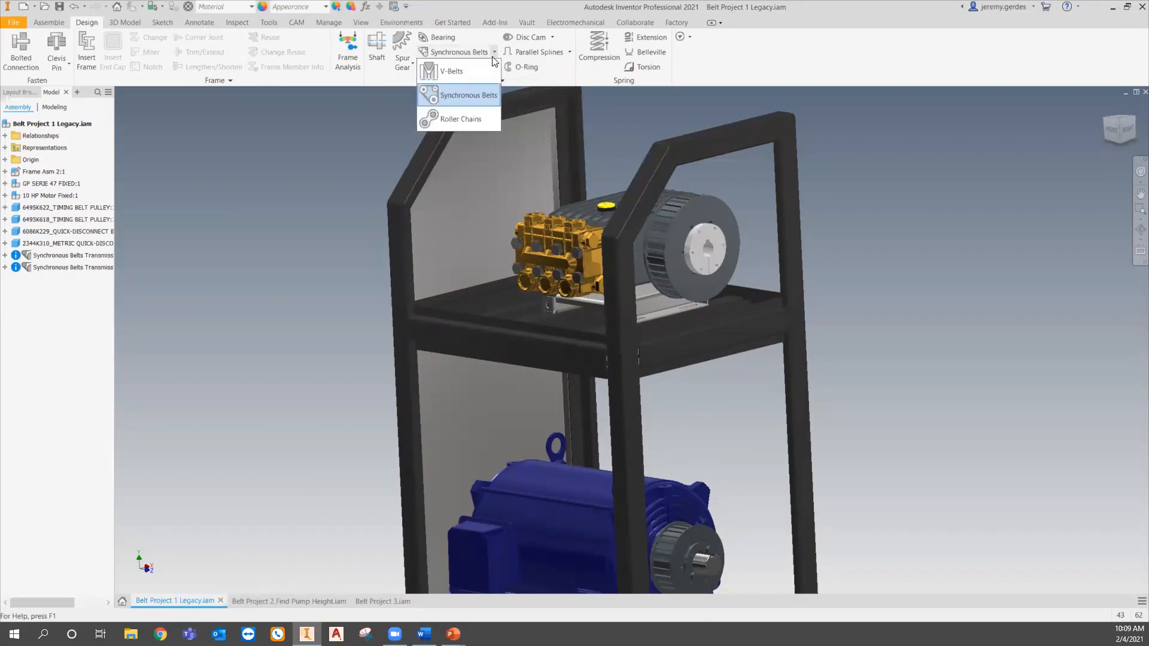
click(459, 95)
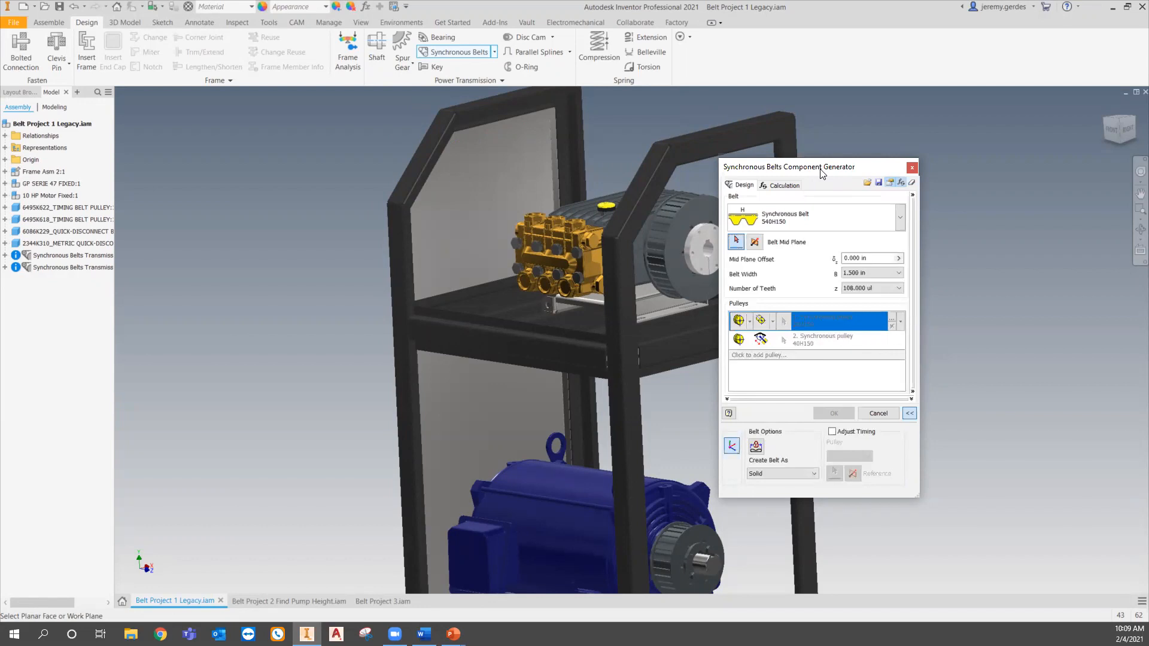
- Browse the list of available synchronous belt types
drag(822, 173, 816, 166)
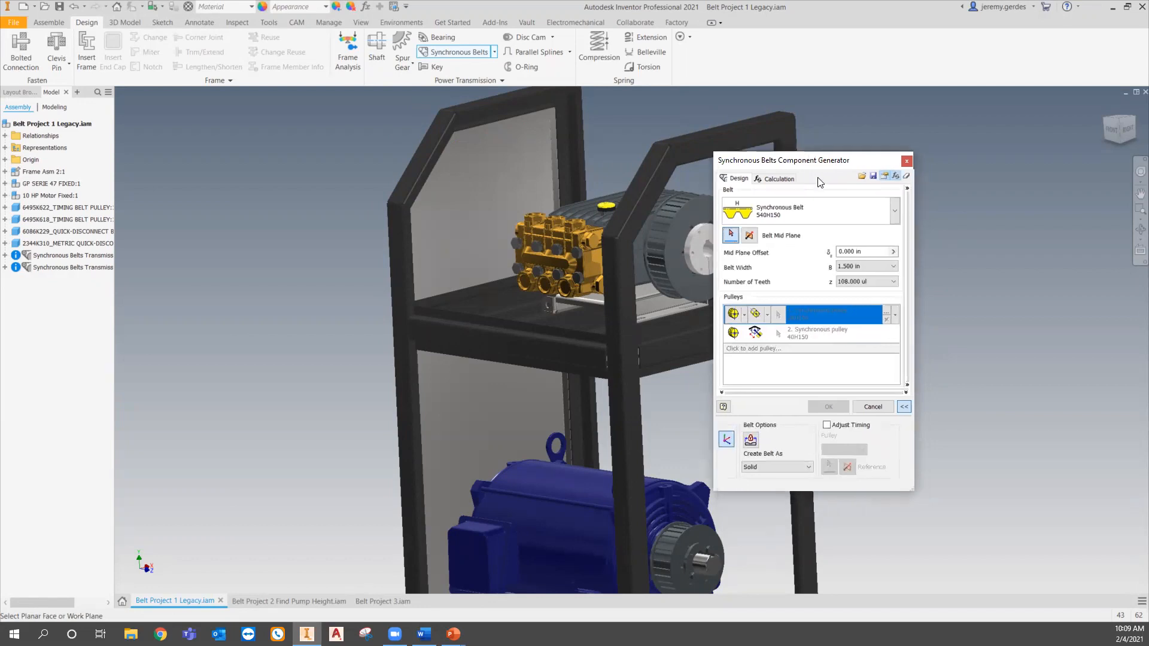
click(894, 217)
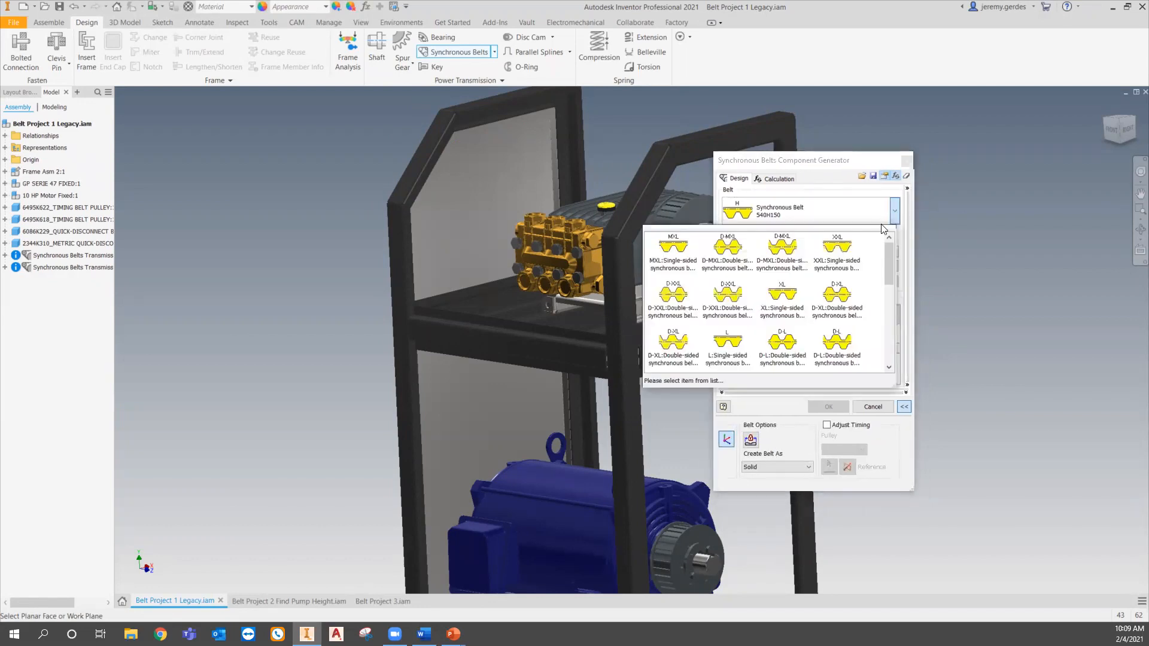
scroll(671, 267, down, 3)
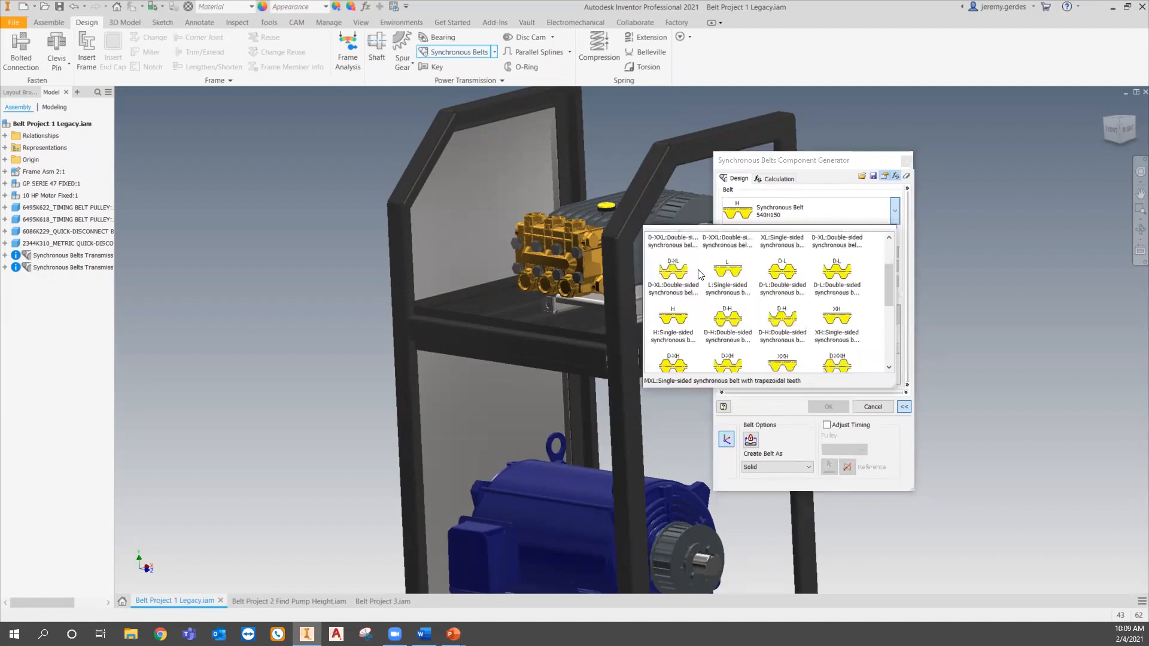
scroll(698, 275, down, 3)
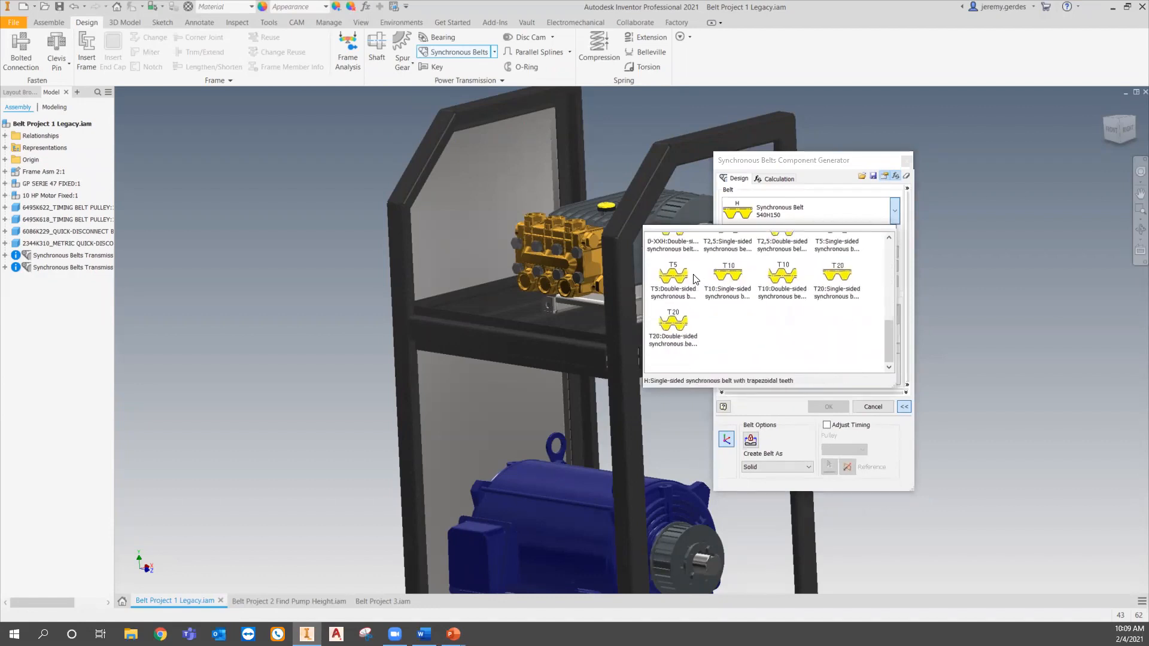
click(695, 340)
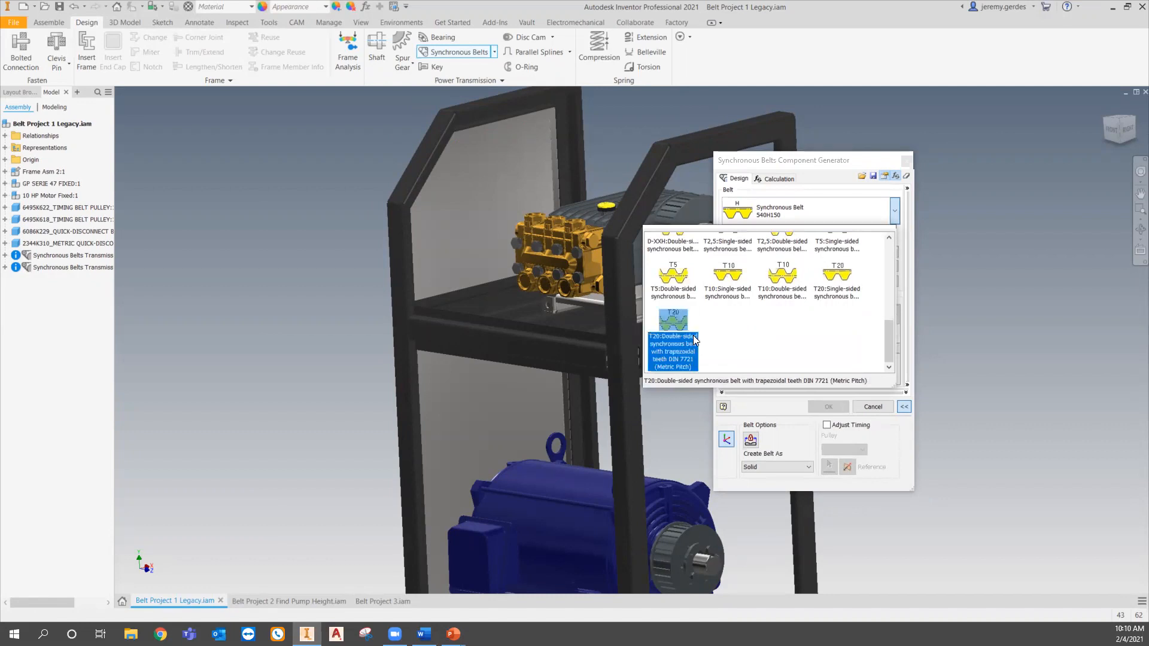
scroll(694, 339, up, 3)
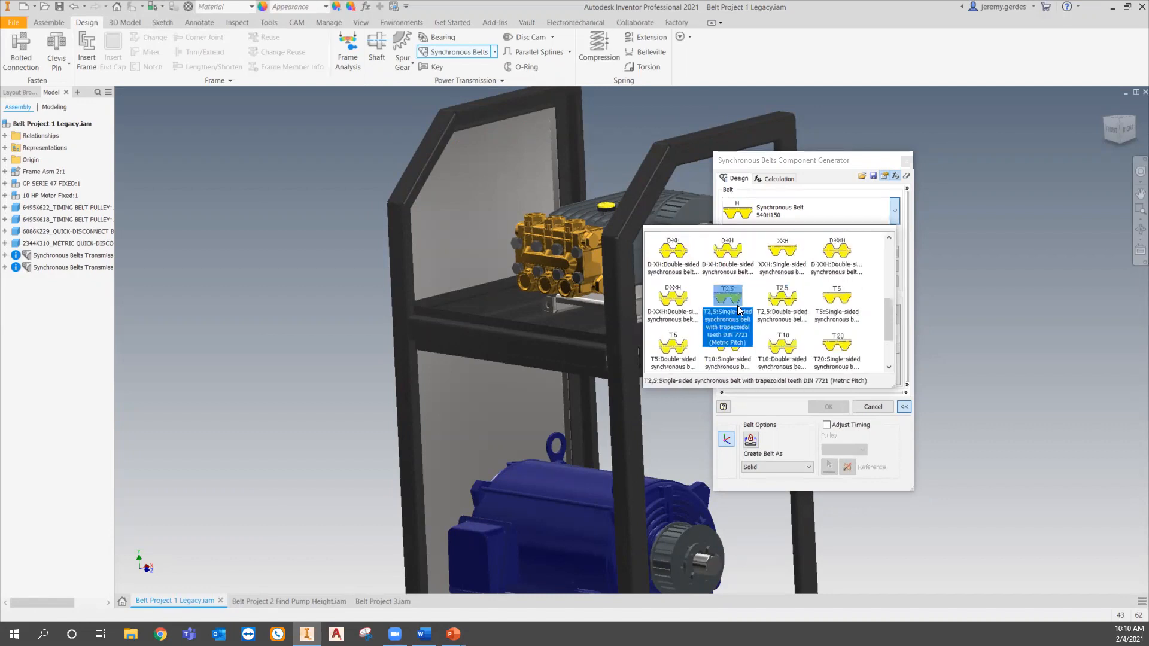
scroll(687, 326, up, 3)
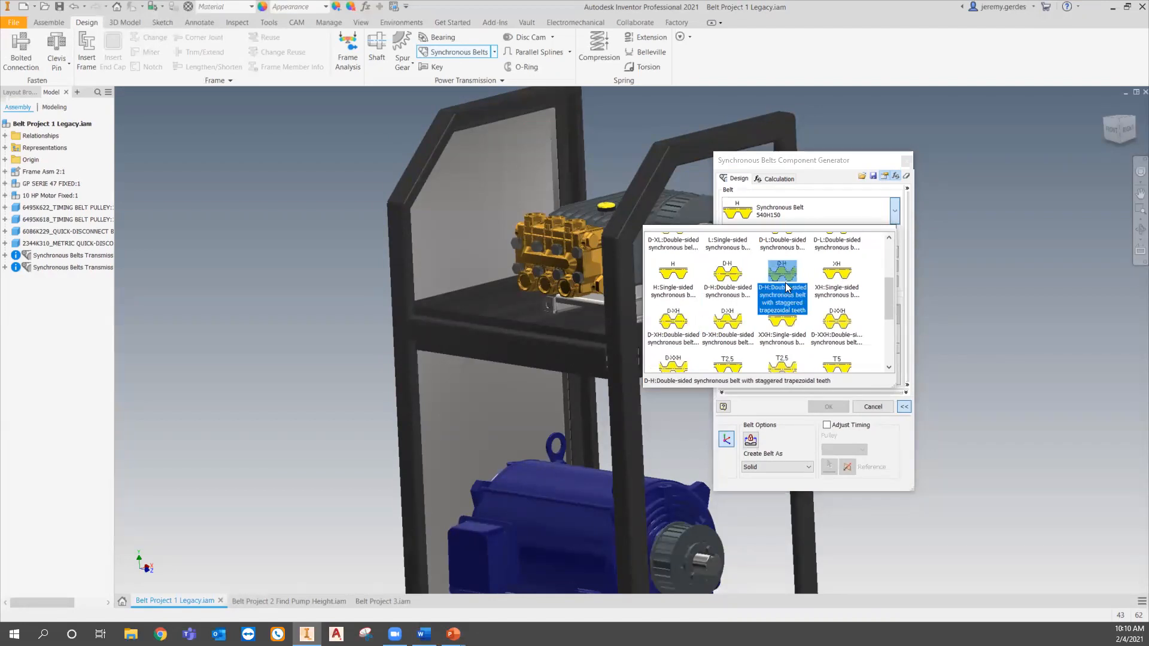
scroll(826, 258, up, 1)
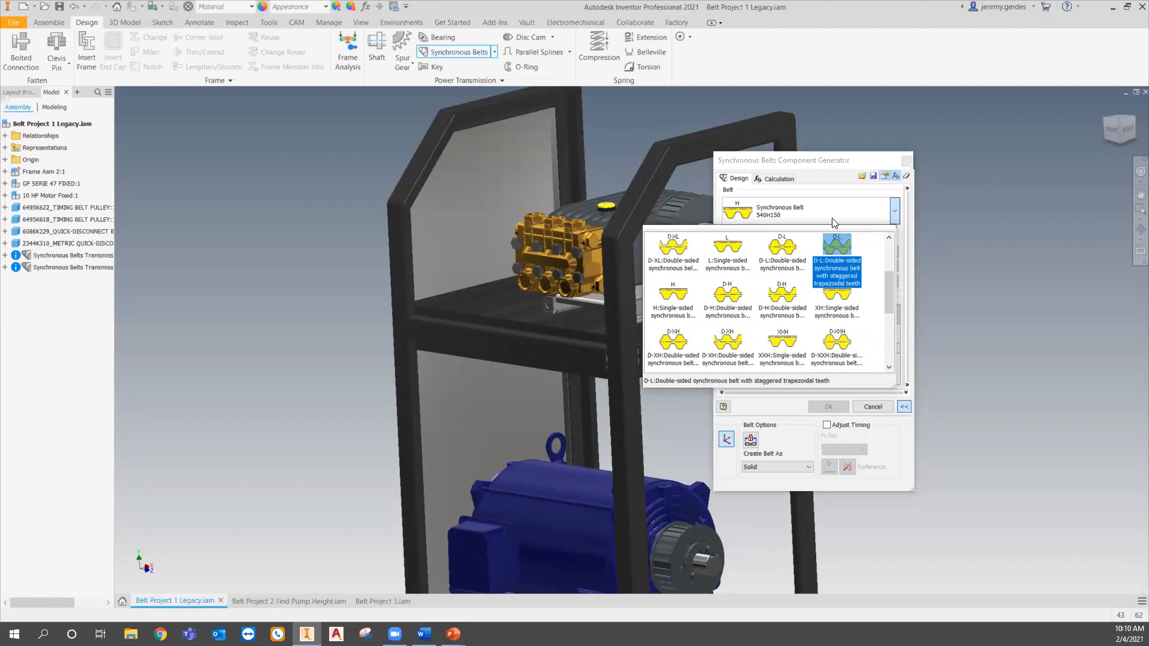
click(895, 212)
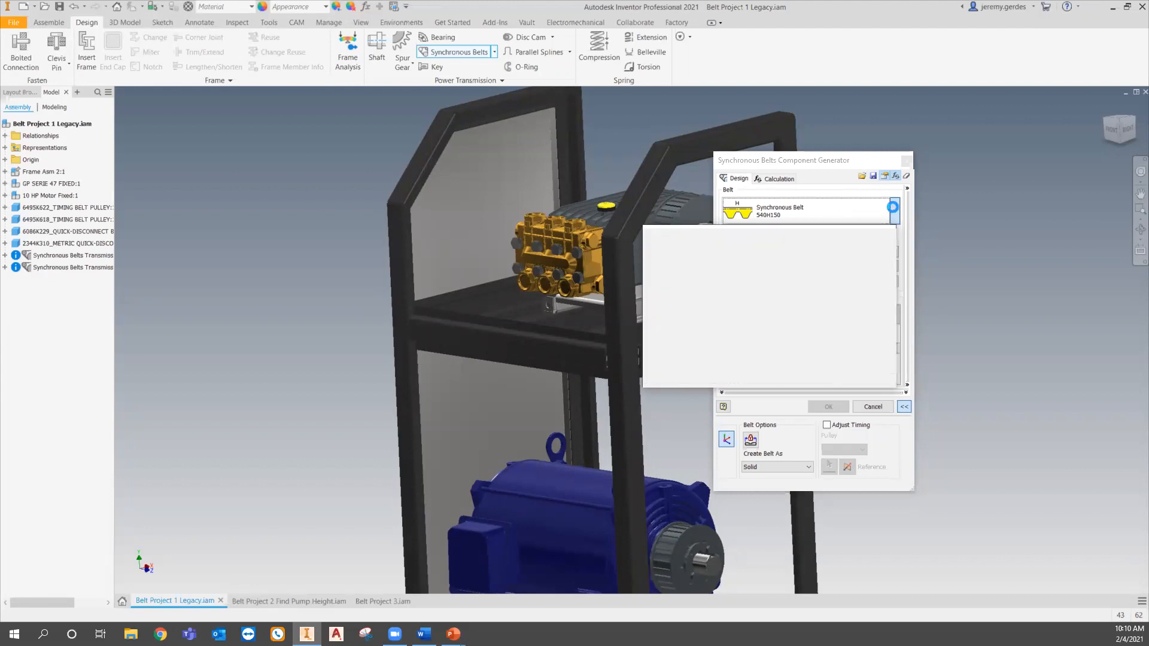
click(795, 161)
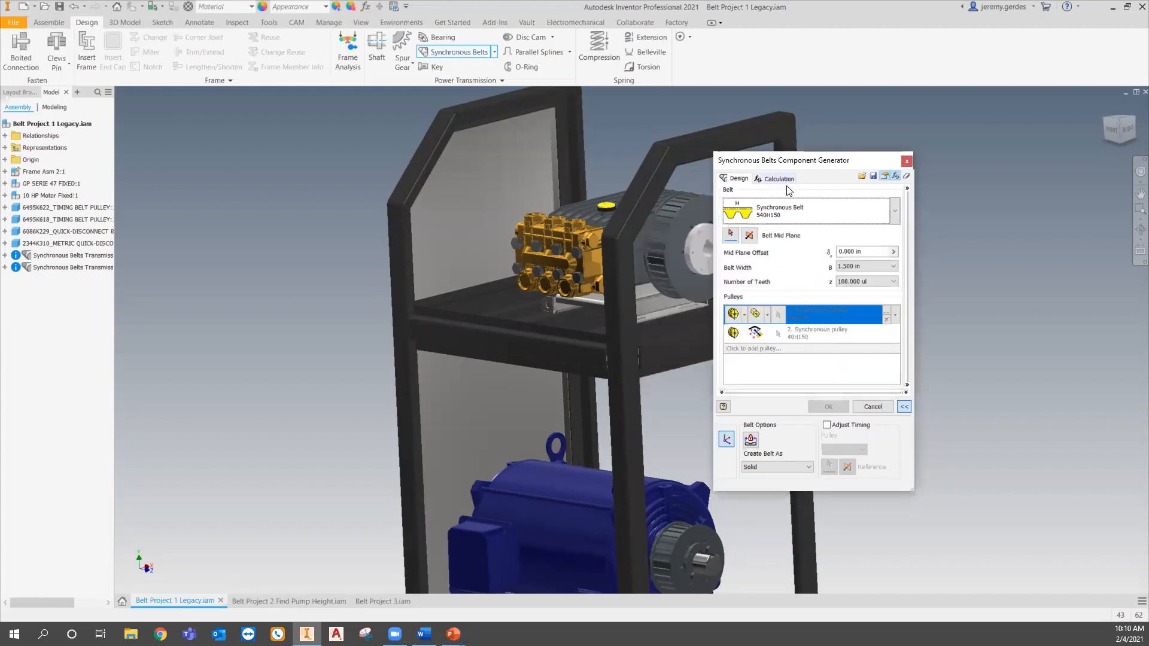
- Select the motor pulley's outer face as the belt mid plane
middle_drag(630, 403, 598, 325)
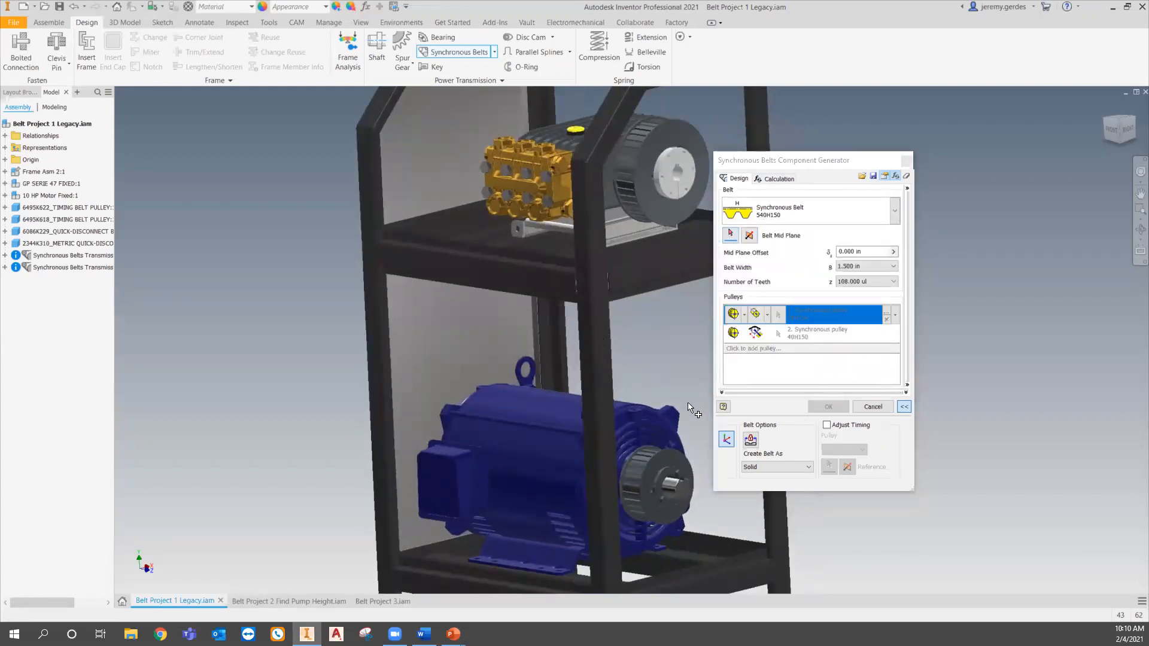
click(730, 235)
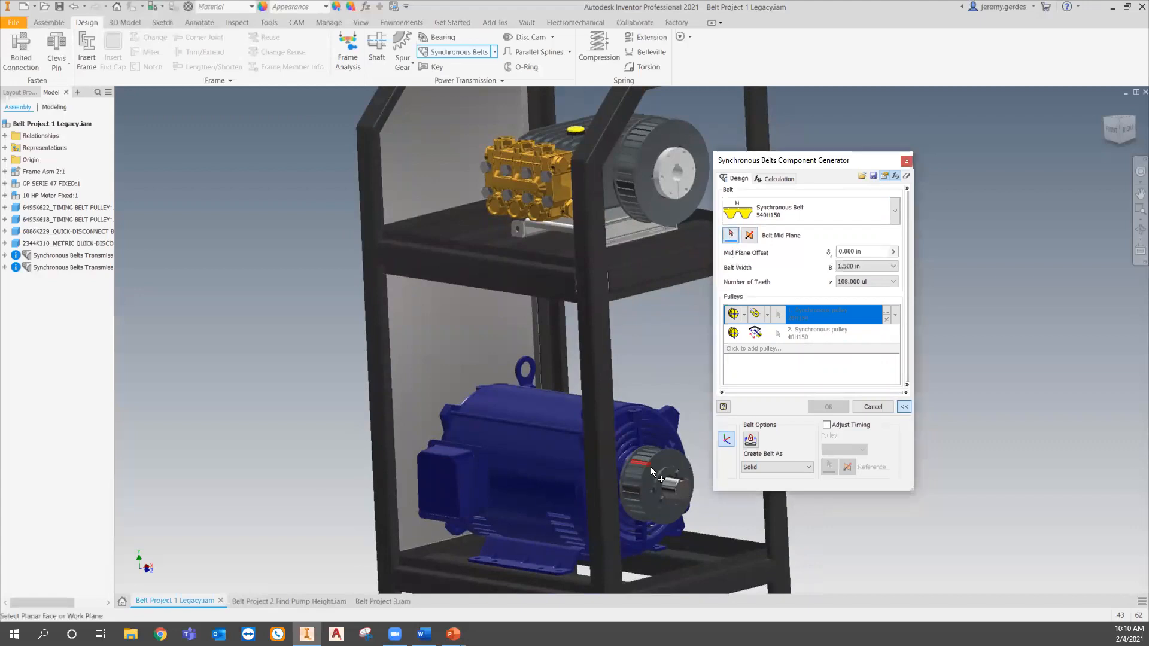
scroll(665, 464, up, 5)
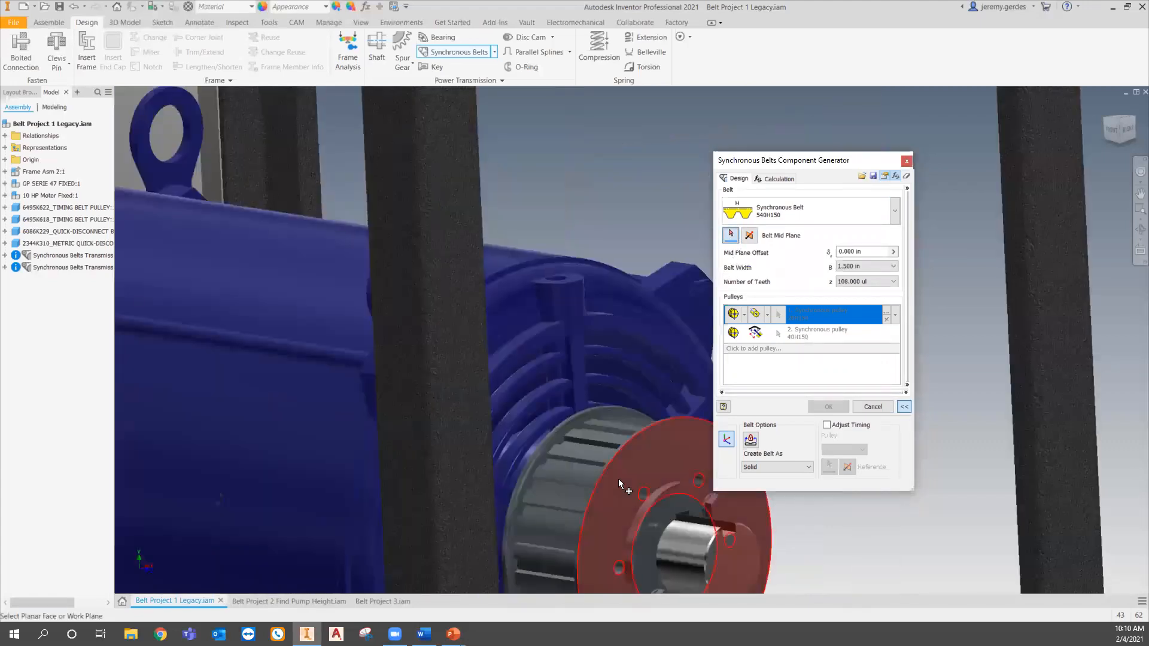
click(619, 479)
scroll(624, 458, down, 3)
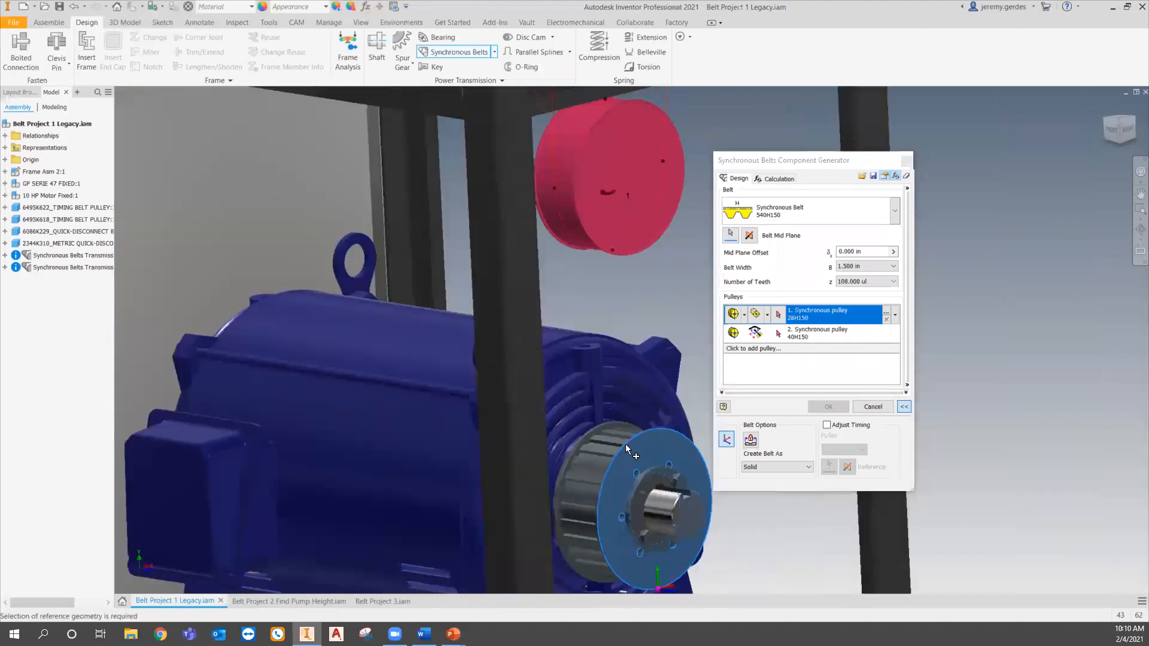
scroll(626, 444, down, 2)
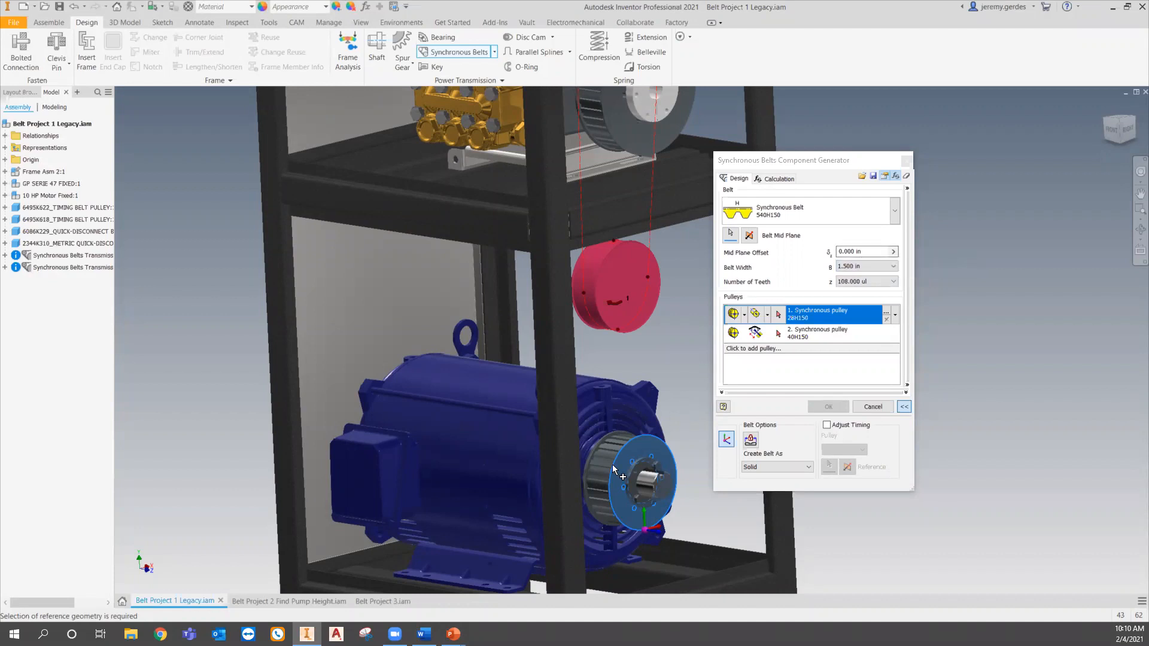
- Set the mid plane offset to -.9065 and the belt width to 1.500 in
scroll(628, 453, down, 3)
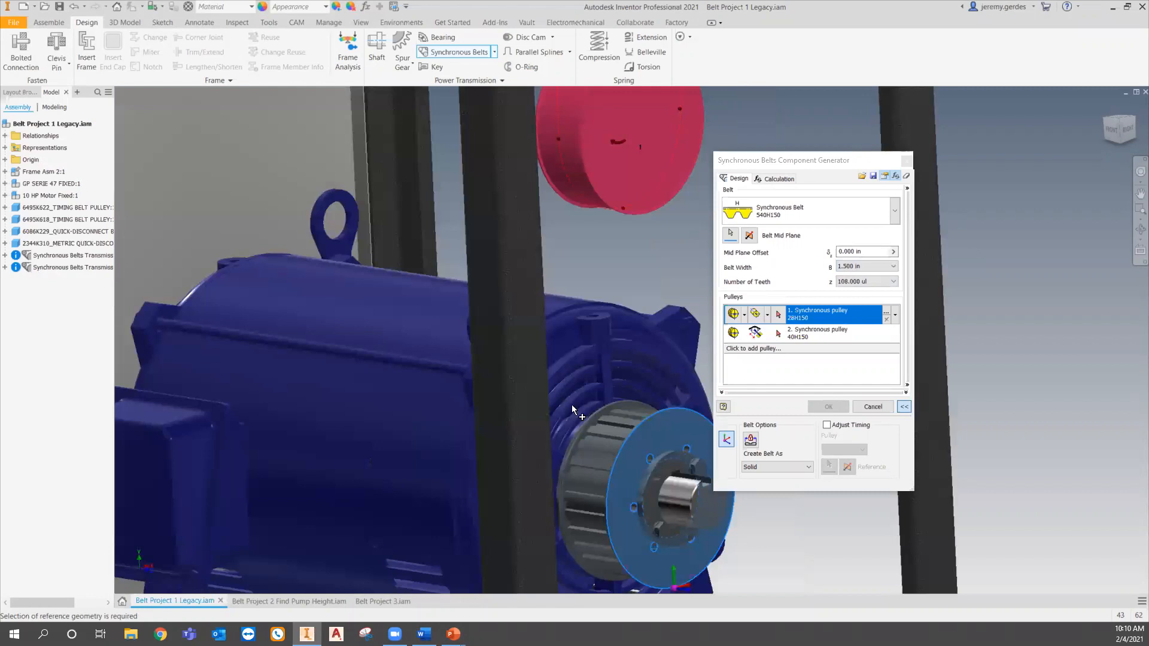
click(870, 247)
text(-.9065)
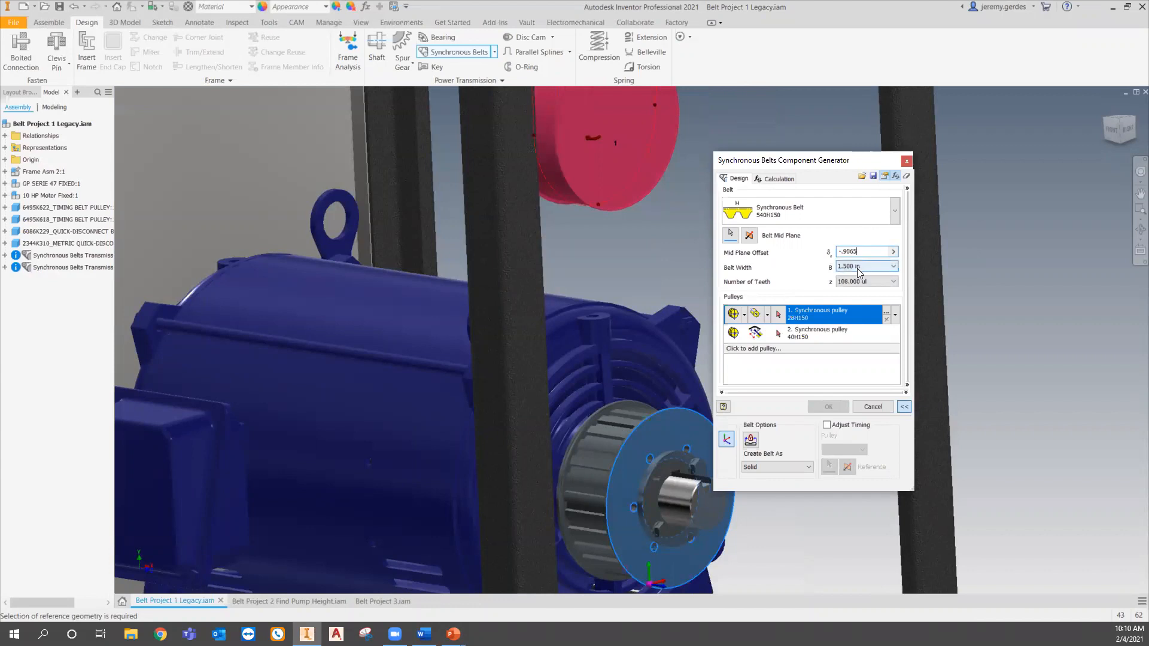
click(858, 267)
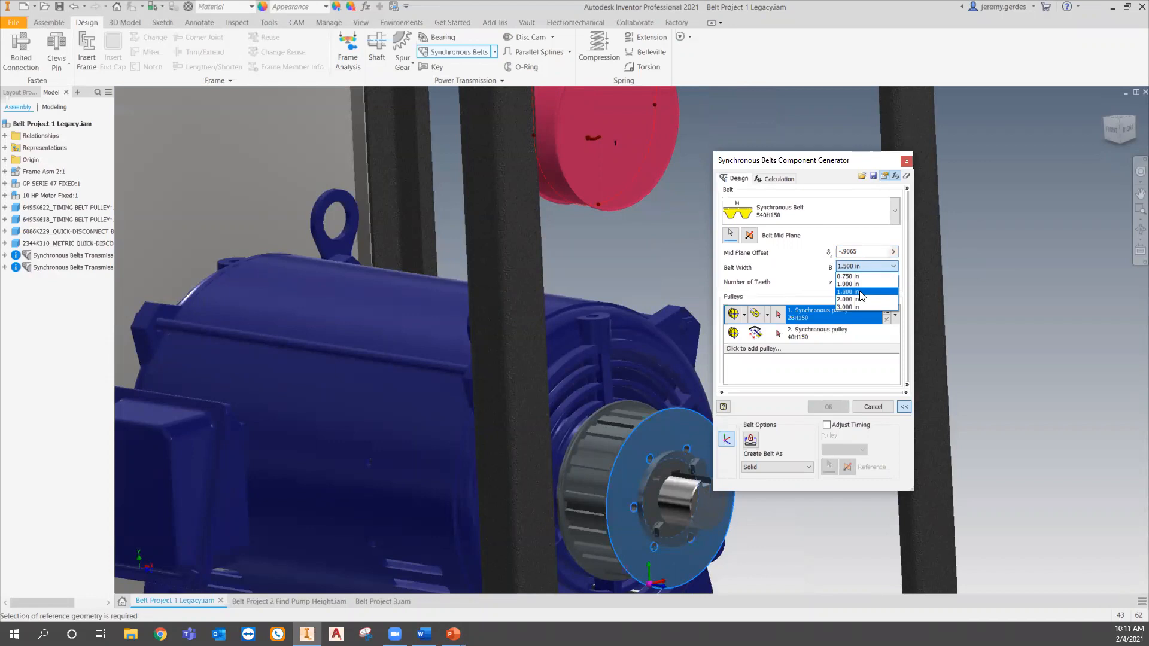
click(860, 293)
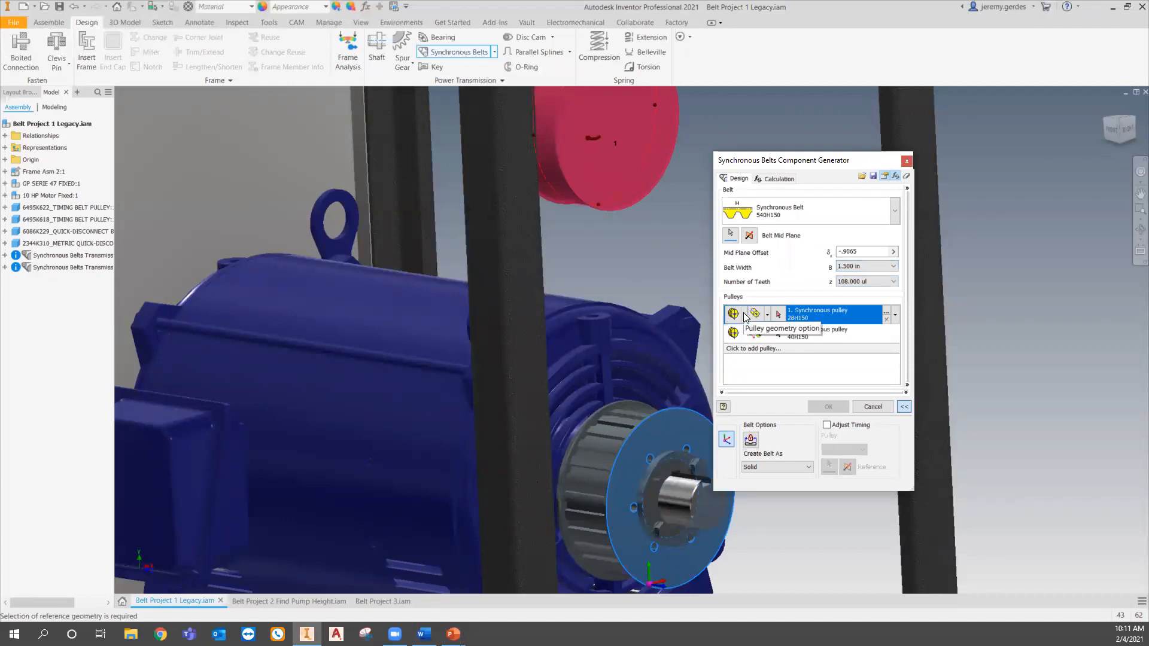
- Set the first pulley to Existing, pick the motor's pulley, and review its pulley properties
click(745, 316)
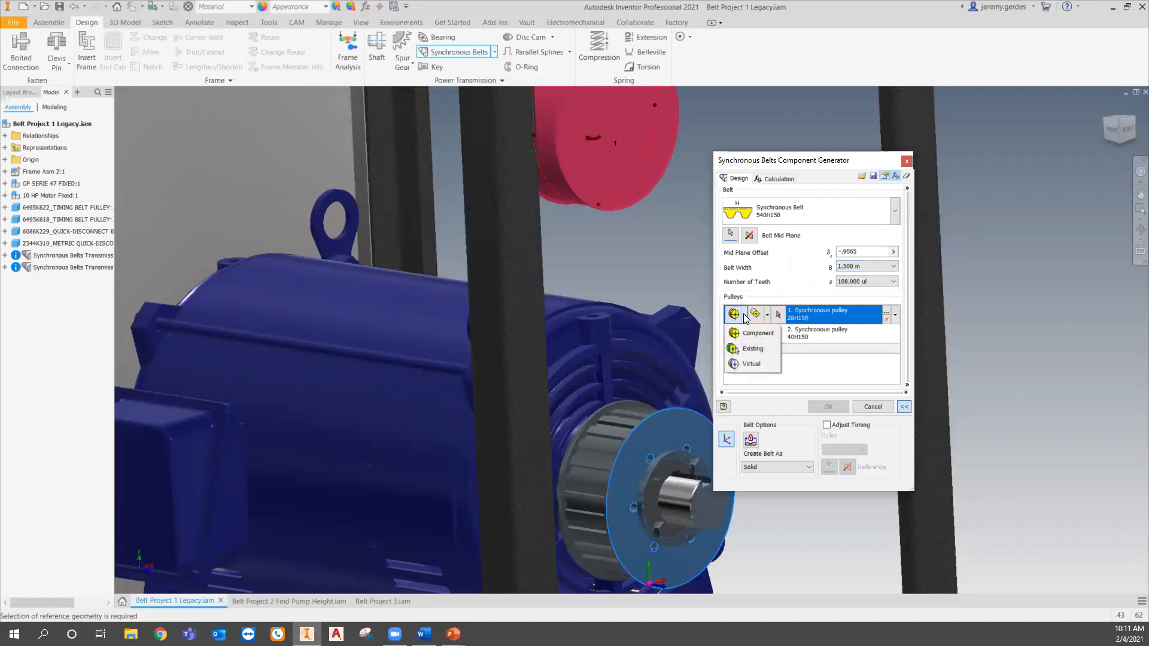
click(748, 350)
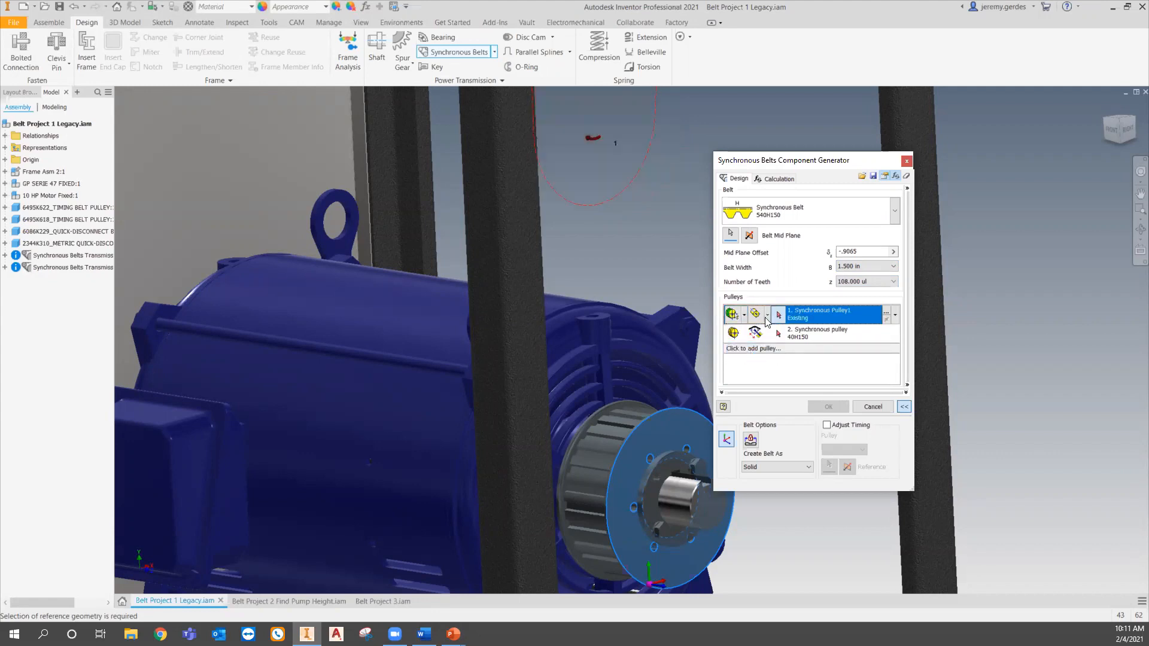
scroll(628, 453, up, 3)
scroll(625, 447, up, 5)
click(620, 443)
scroll(622, 448, down, 6)
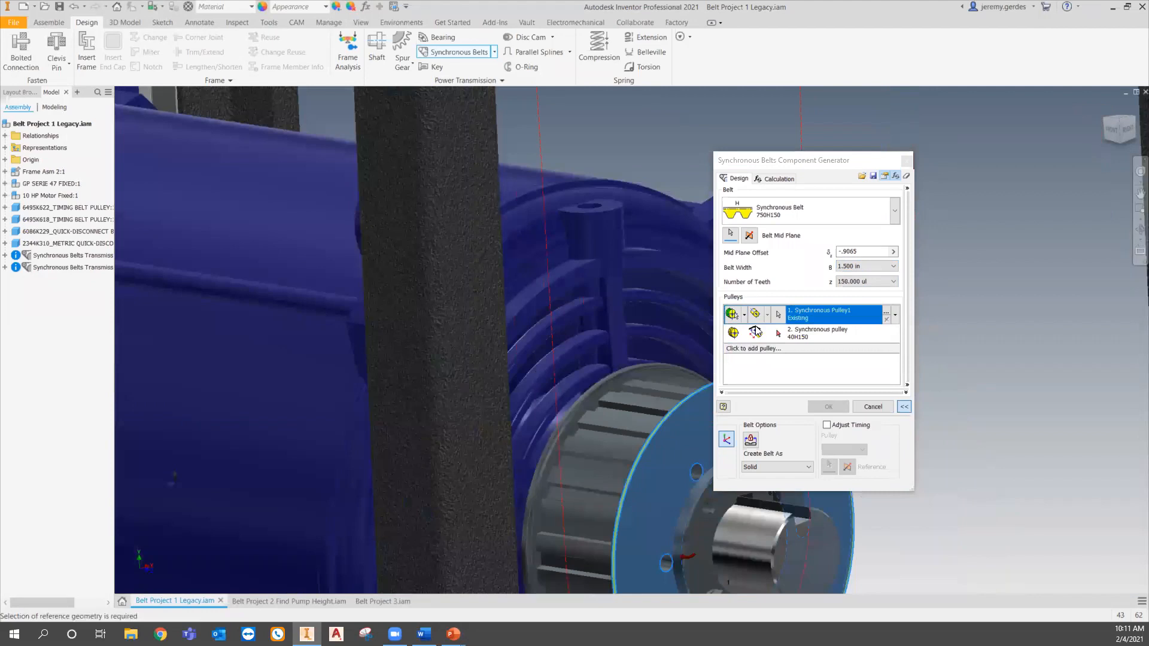
click(887, 315)
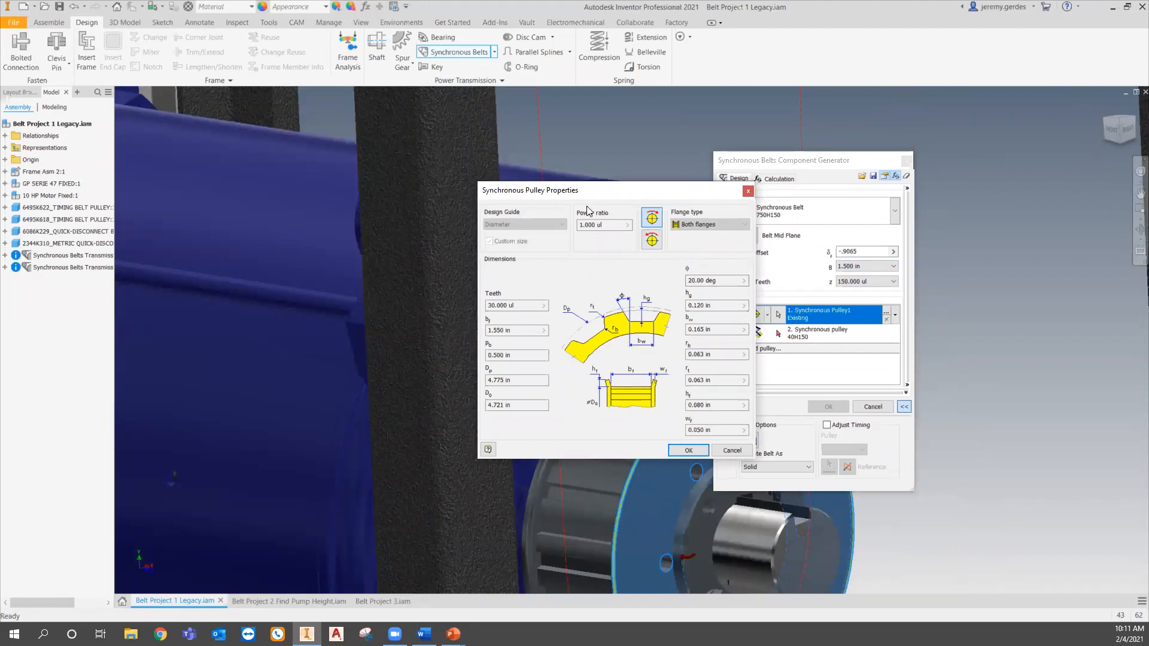
click(748, 193)
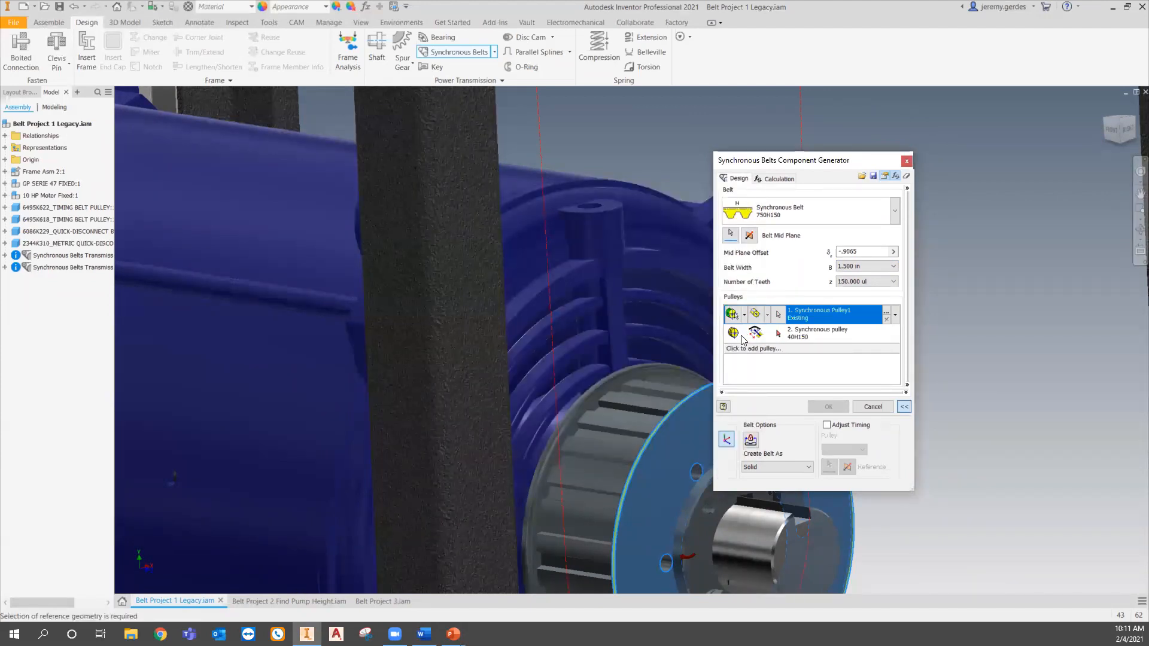
- Set the second pulley to Existing and pick the pump's pulley
click(745, 334)
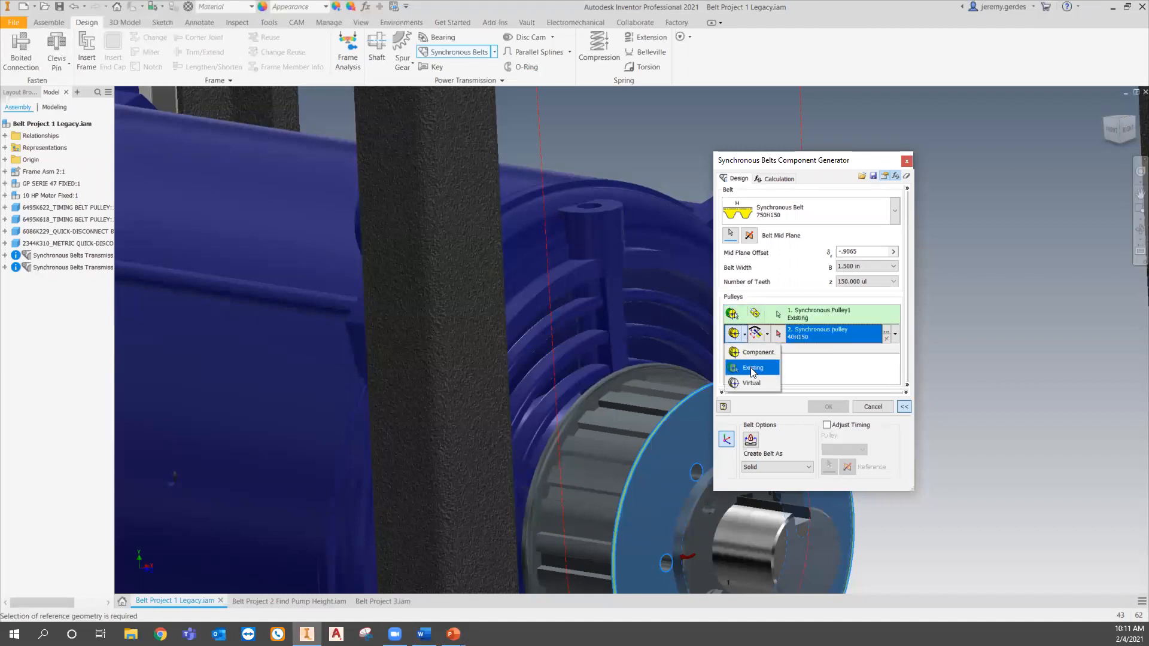
click(750, 368)
scroll(594, 270, down, 5)
scroll(594, 270, up, 3)
scroll(594, 270, up, 5)
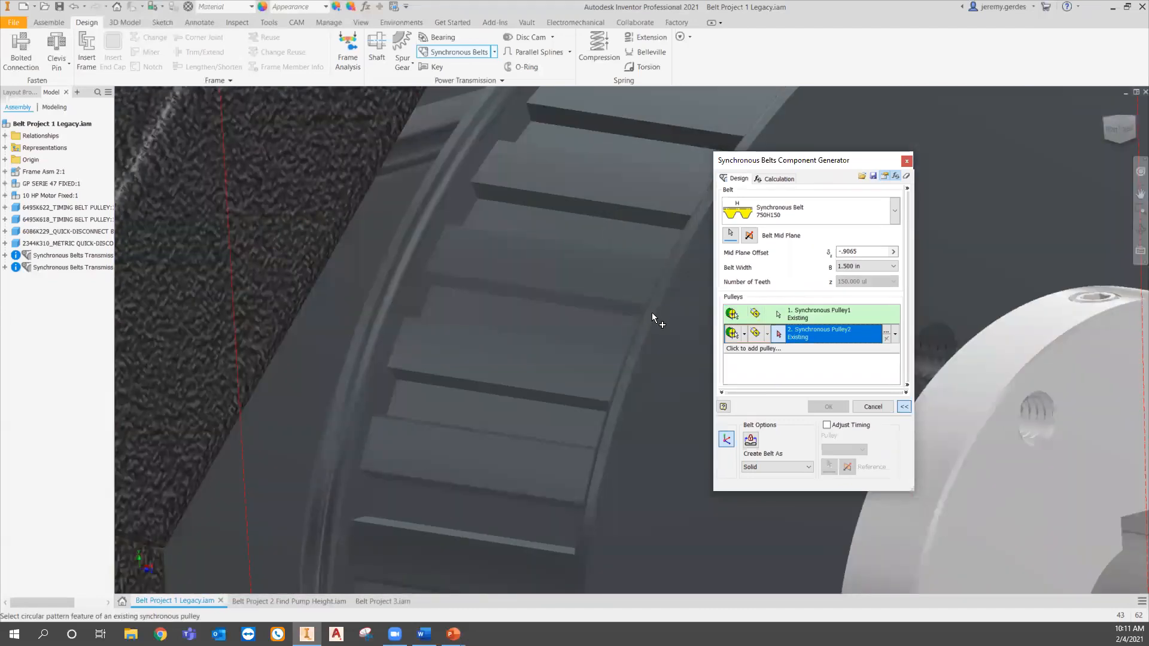
click(648, 317)
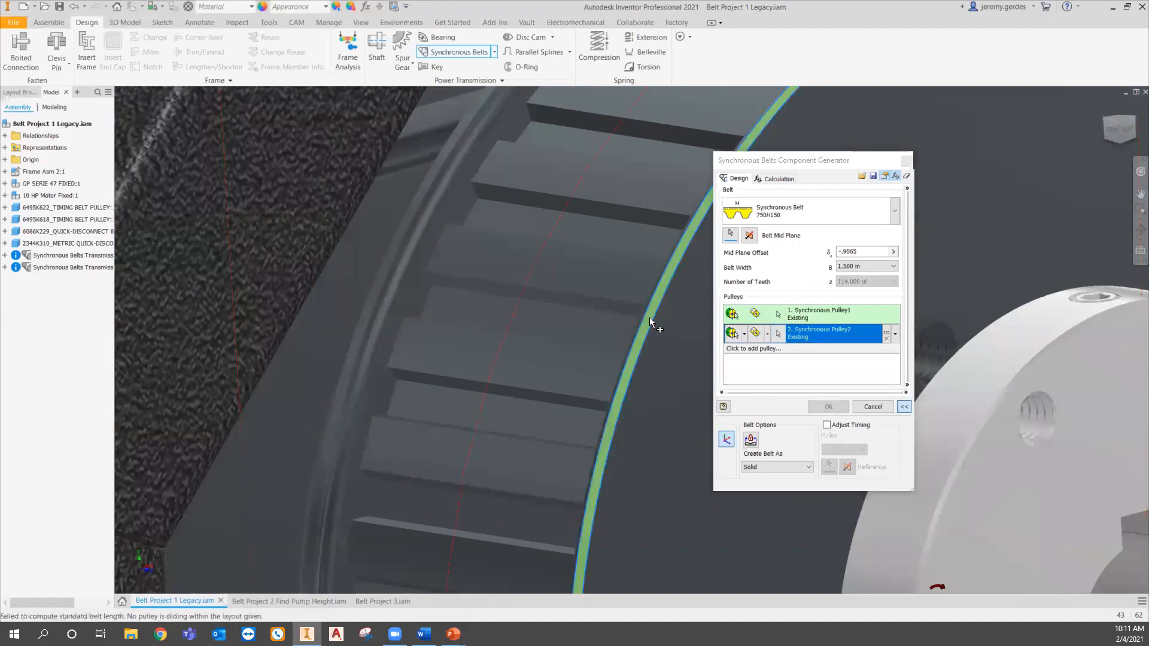
scroll(628, 358, down, 5)
middle_drag(696, 585, 665, 413)
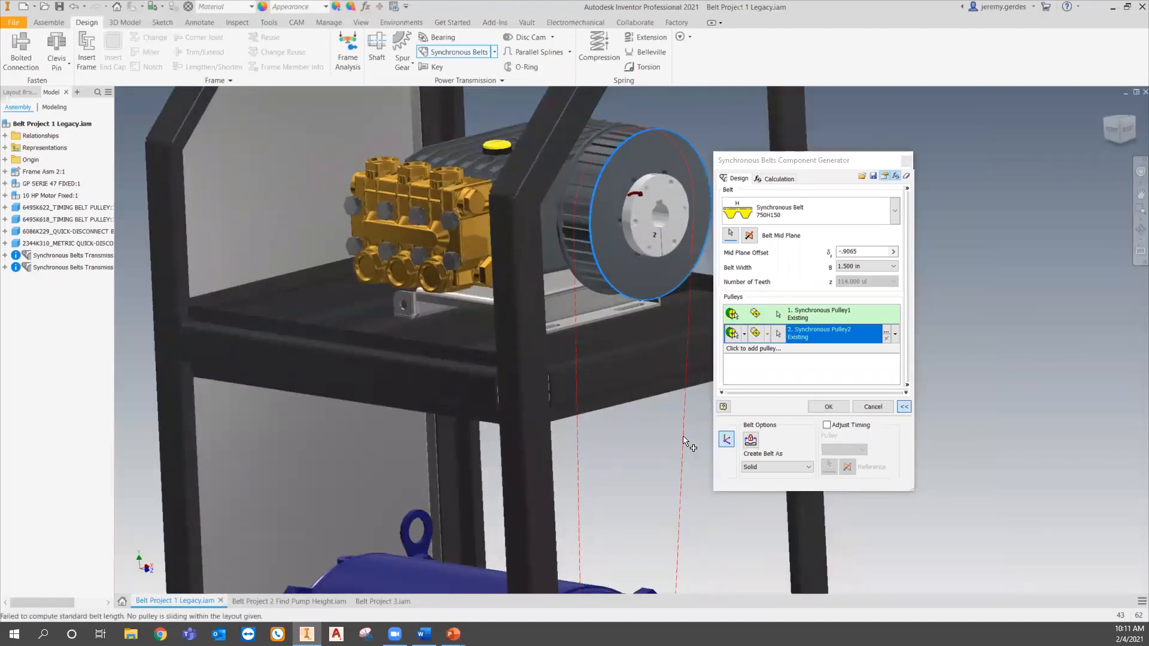
scroll(679, 481, up, 8)
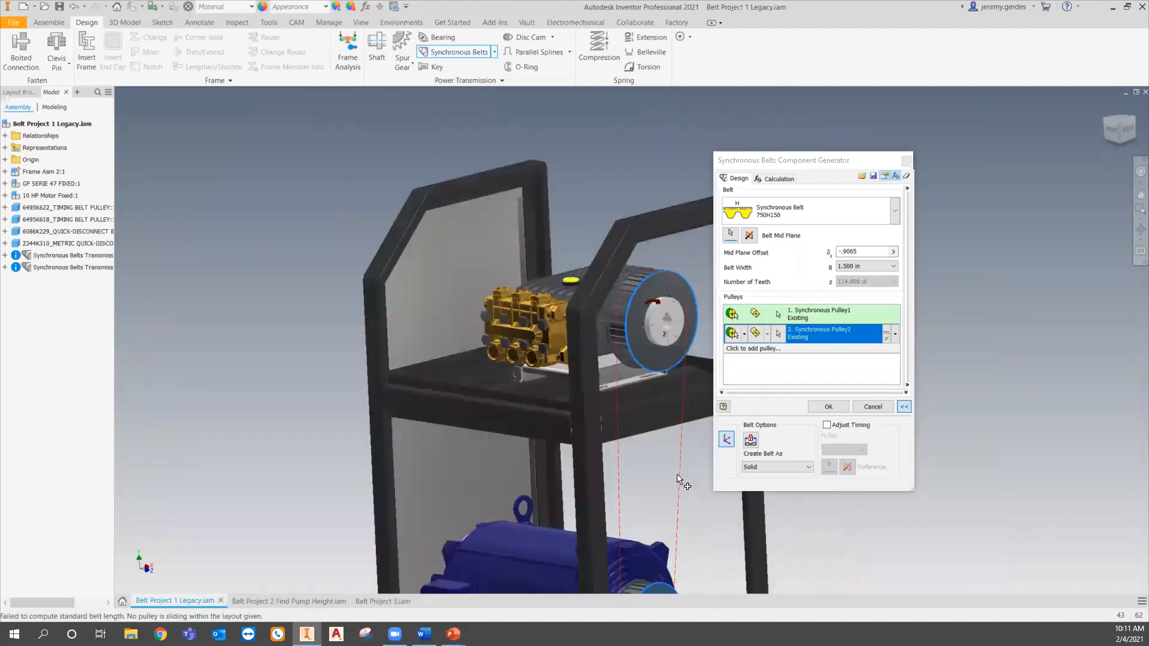
scroll(683, 475, up, 3)
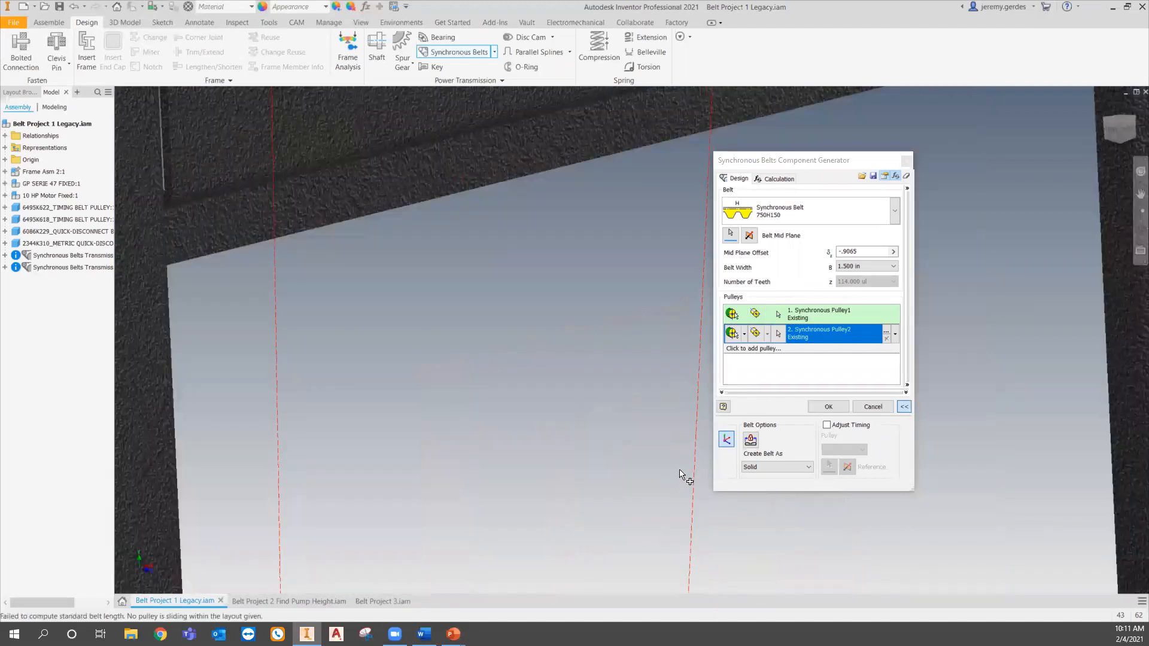
scroll(597, 465, down, 2)
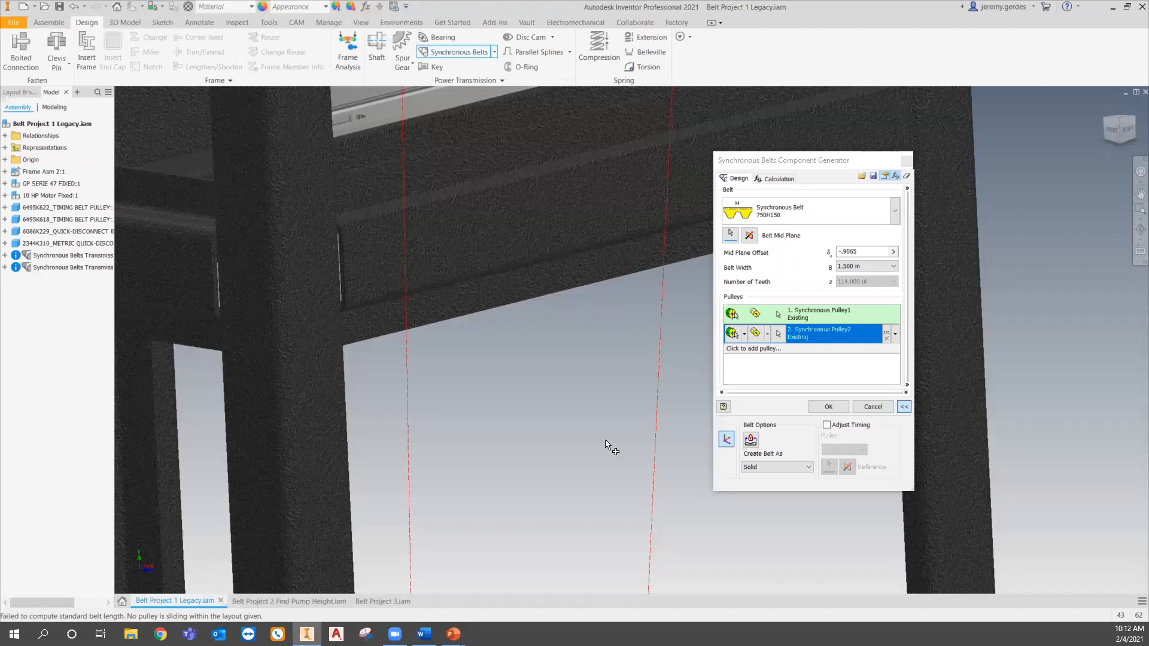
- Confirm the synchronous belt design, accept the file naming, and accept the calculation warnings to create the belt
click(827, 407)
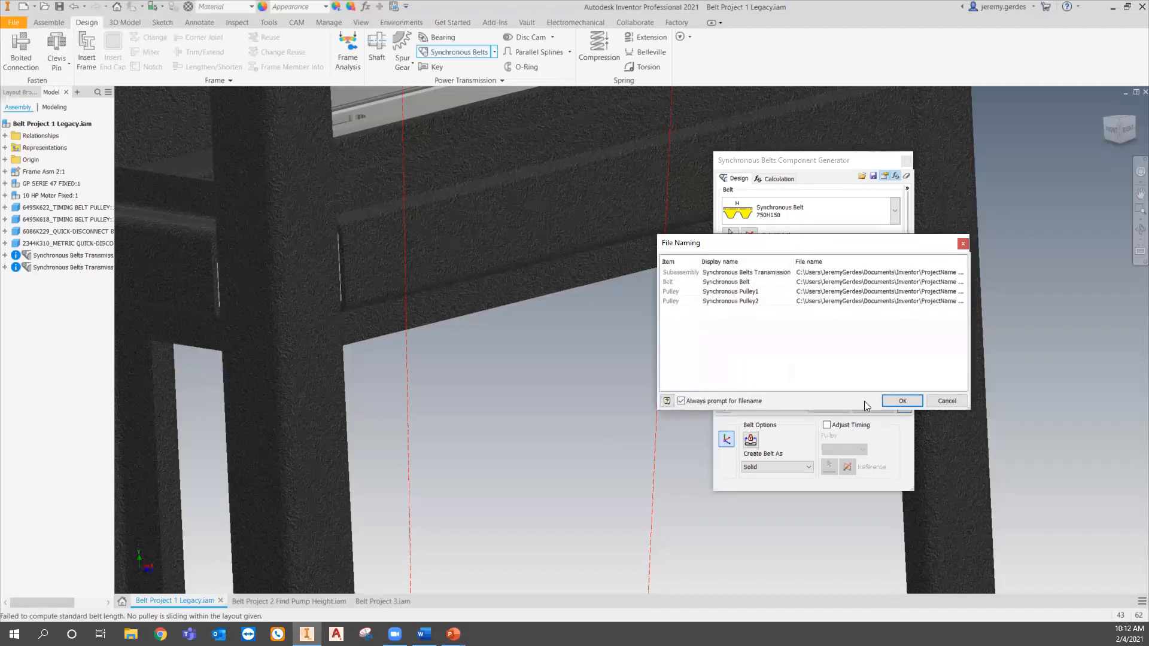
click(901, 402)
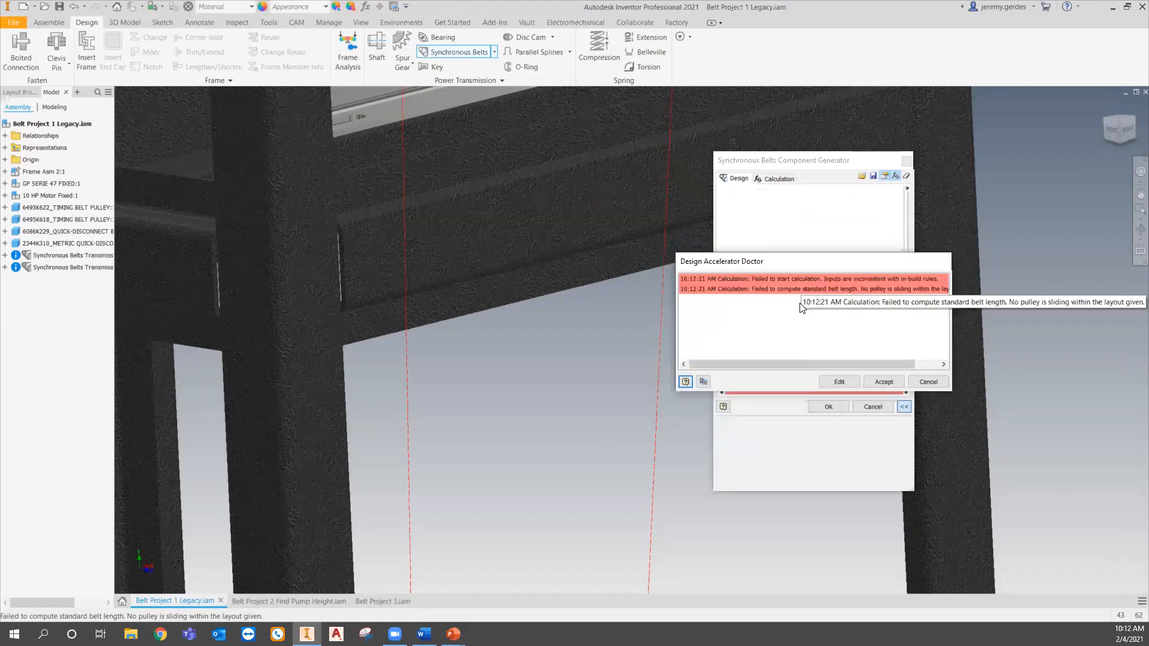
click(883, 382)
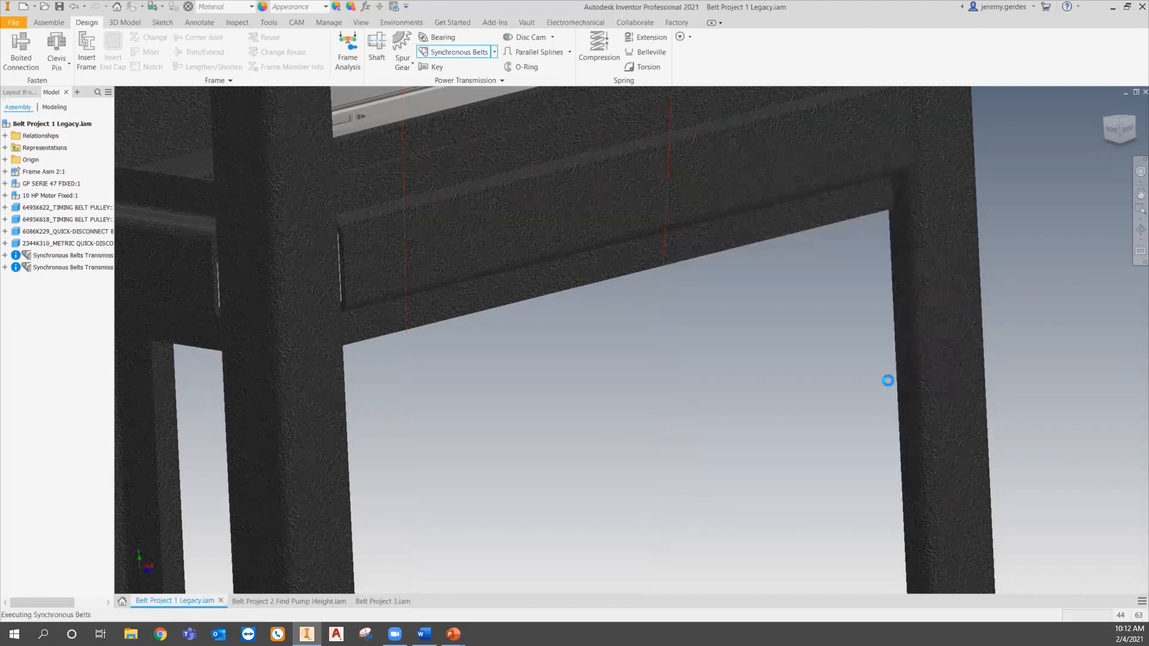
scroll(748, 386, down, 3)
shift+middle_drag(701, 435, 694, 356)
scroll(694, 355, up, 3)
scroll(697, 356, up, 1)
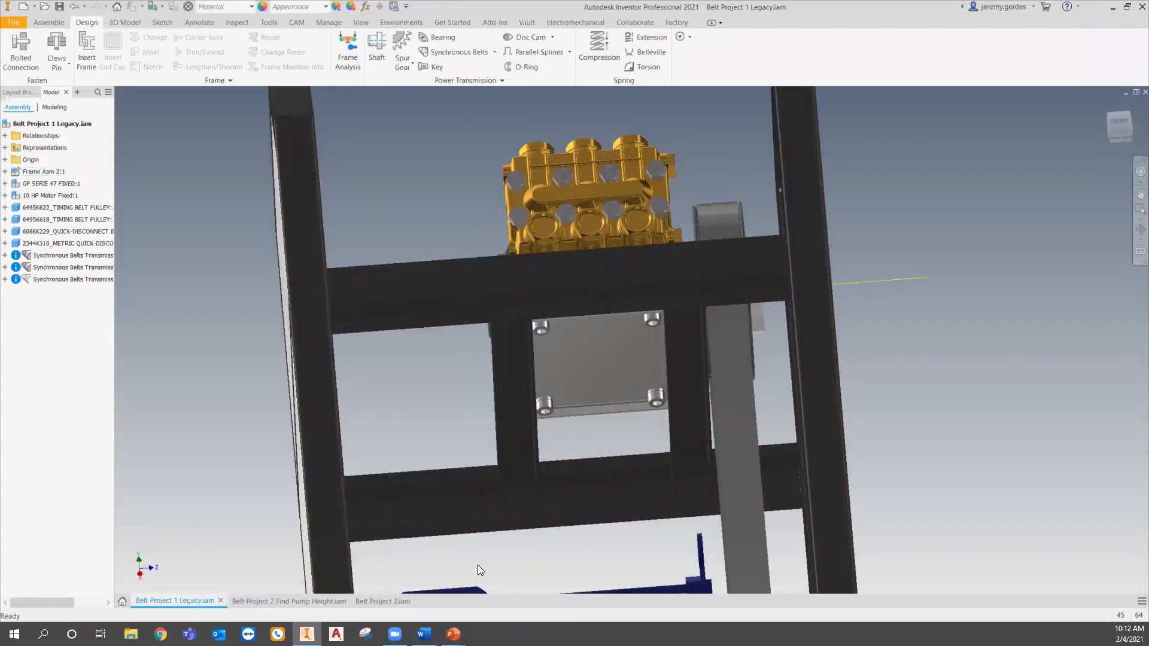
key(alt+Tab)
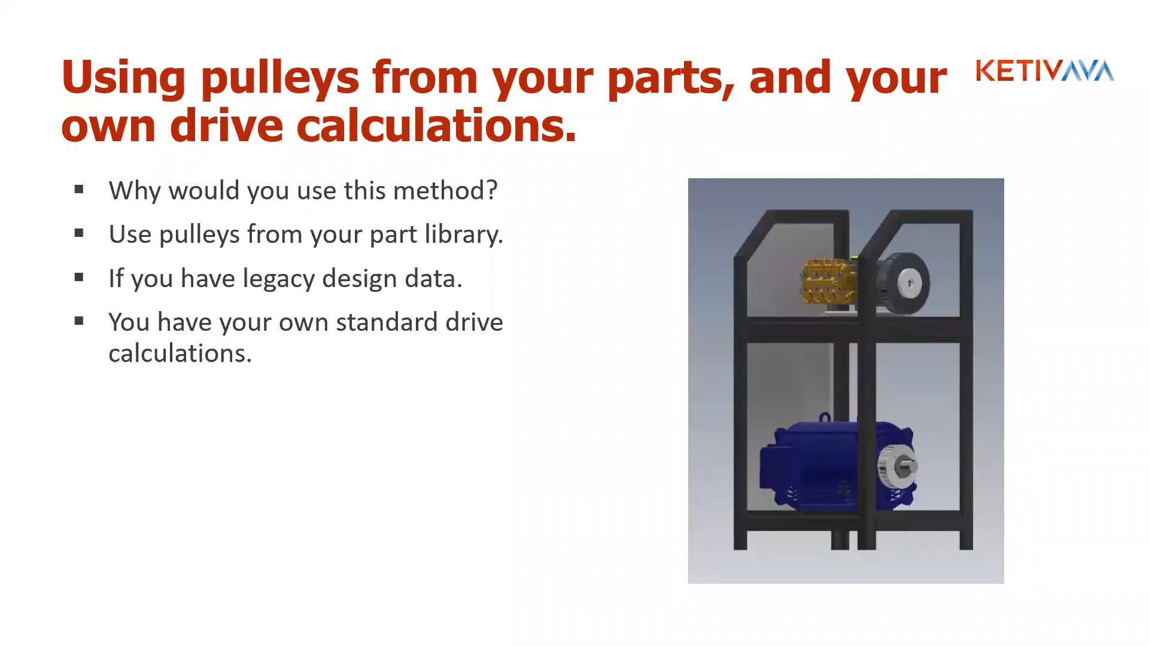
click(305, 398)
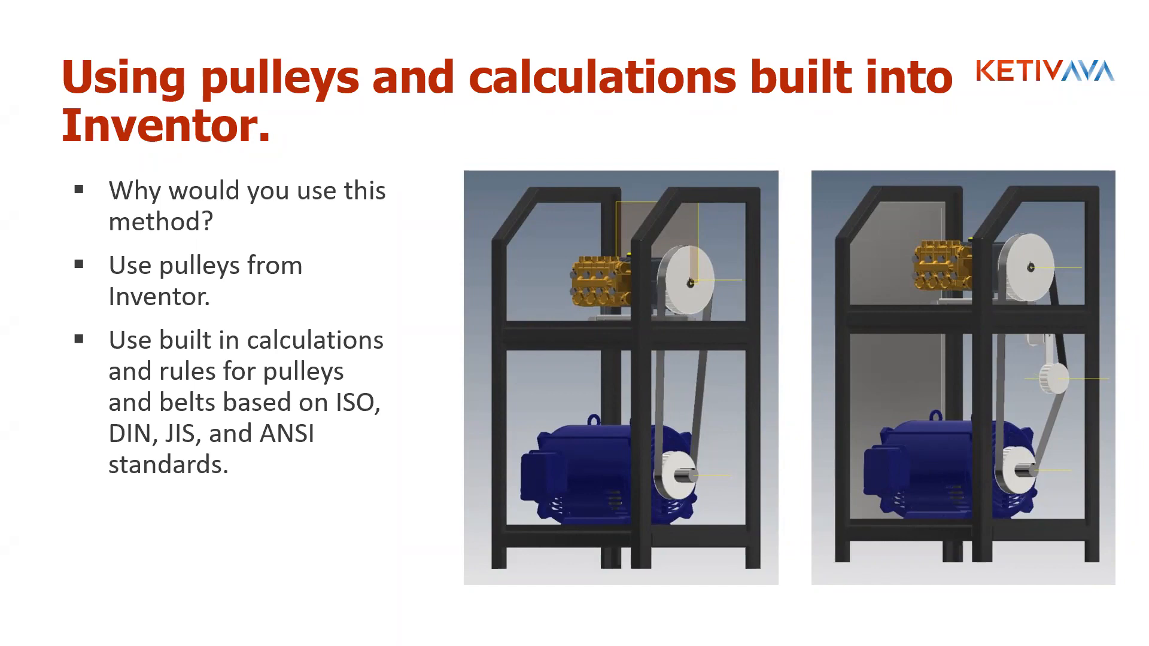
key(alt+Tab)
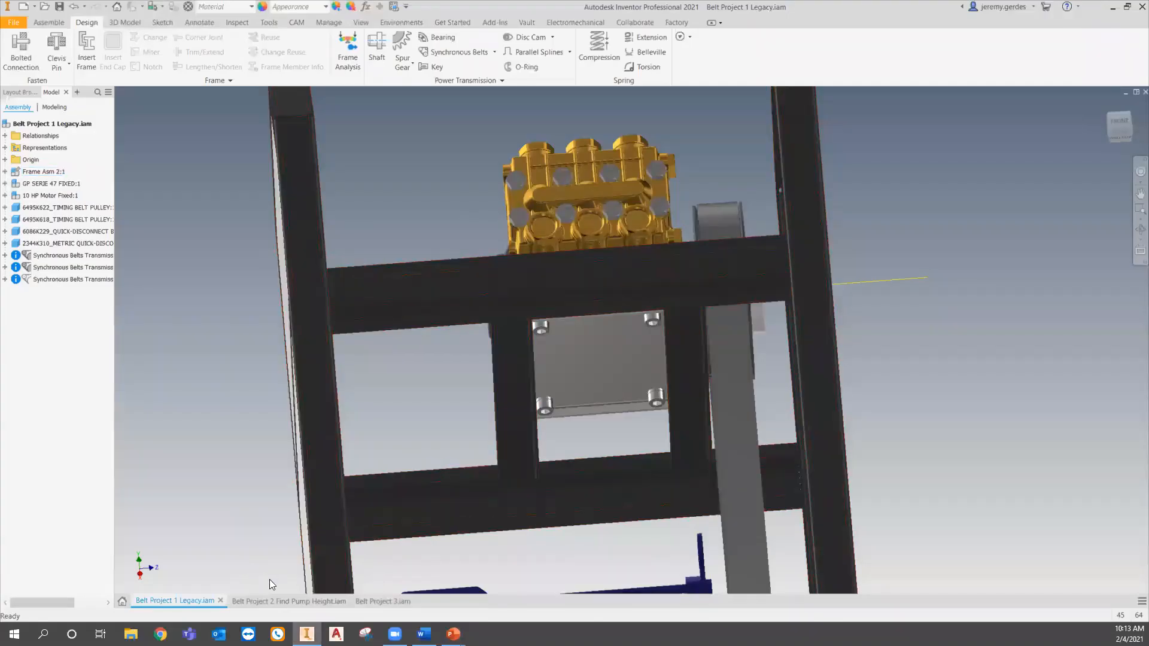
- Switch to the Belt Project 2 Find Pump Height assembly, select the pump, and start the Synchronous Belts generator
click(303, 601)
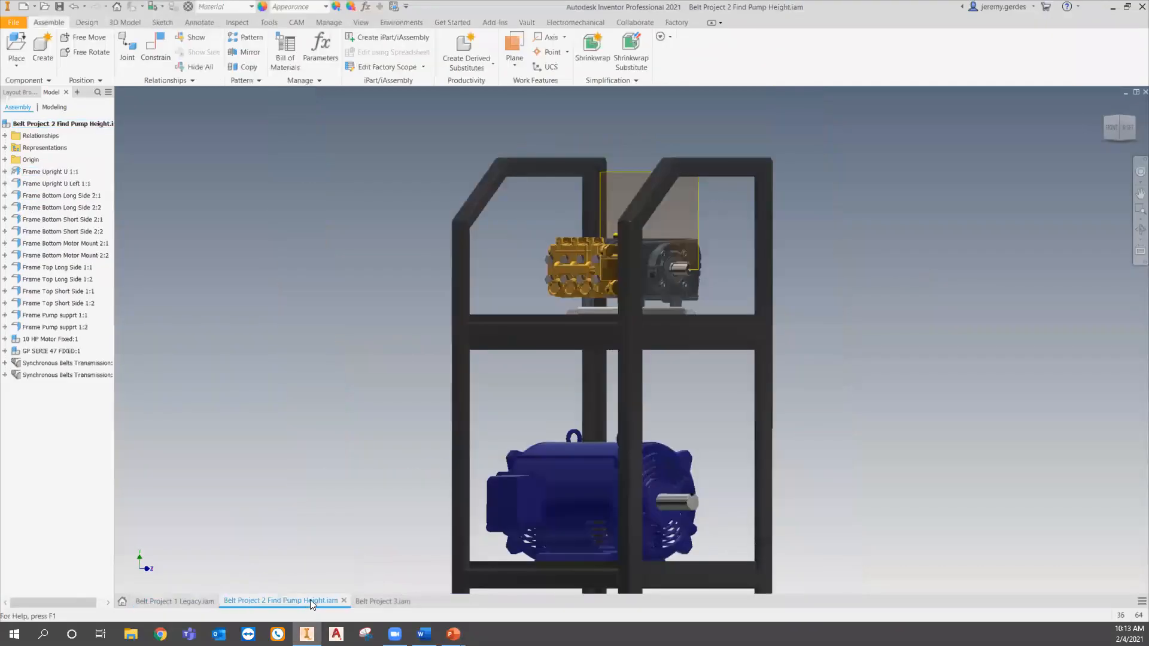
middle_drag(367, 464, 345, 421)
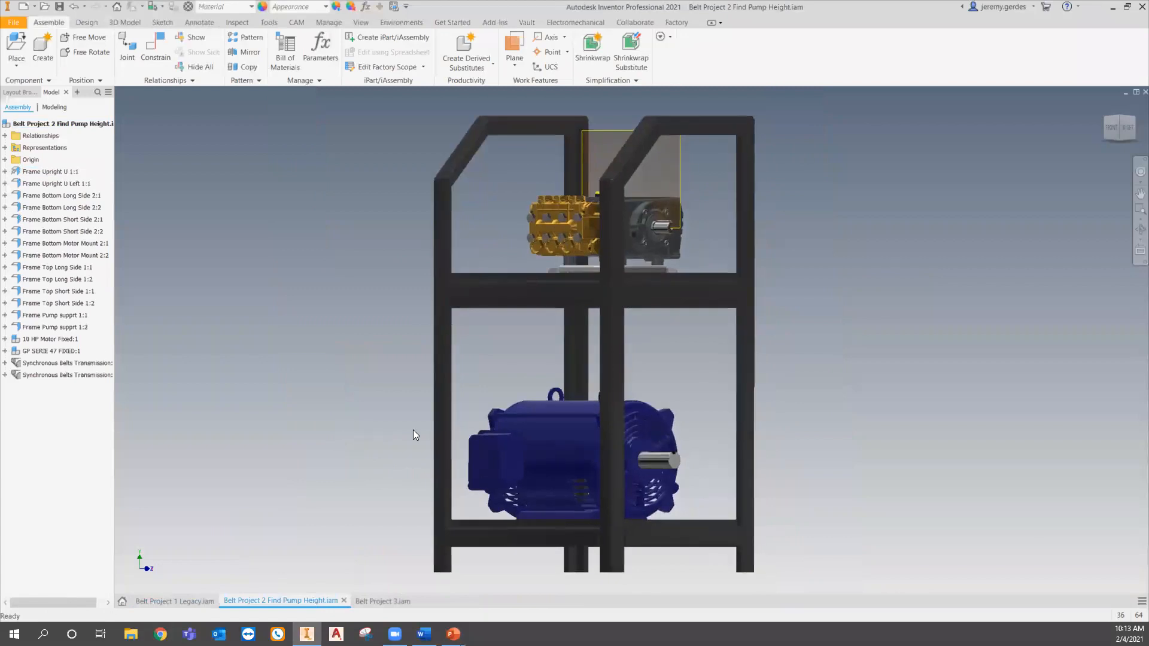
shift+middle_drag(457, 497, 529, 484)
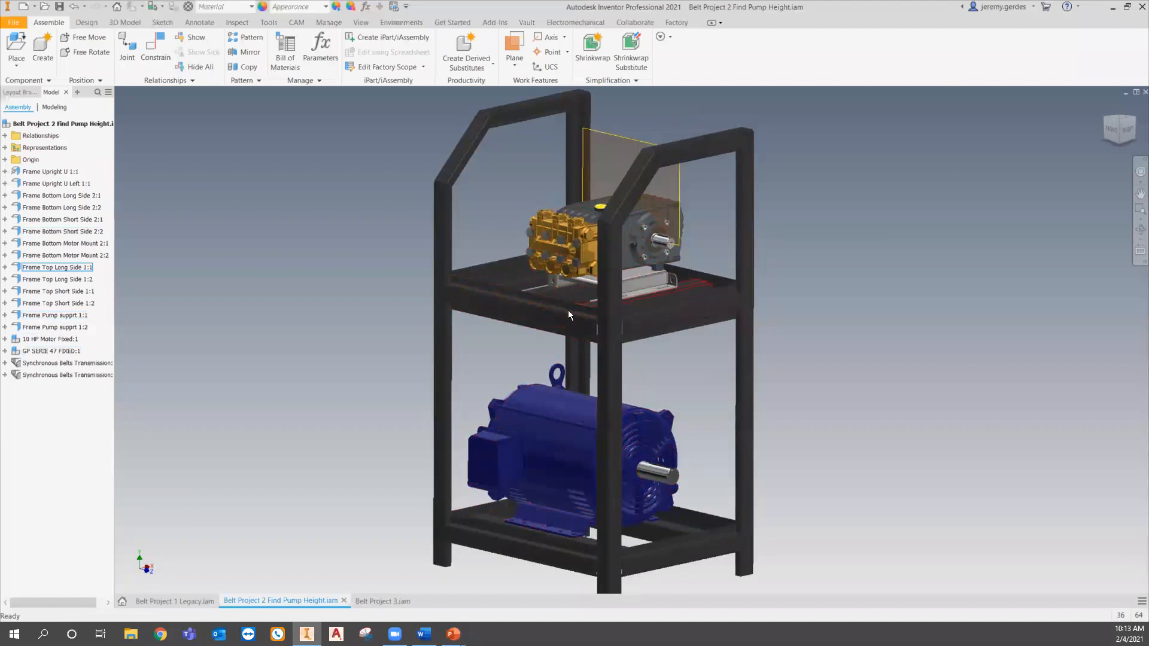
click(547, 253)
drag(548, 253, 538, 270)
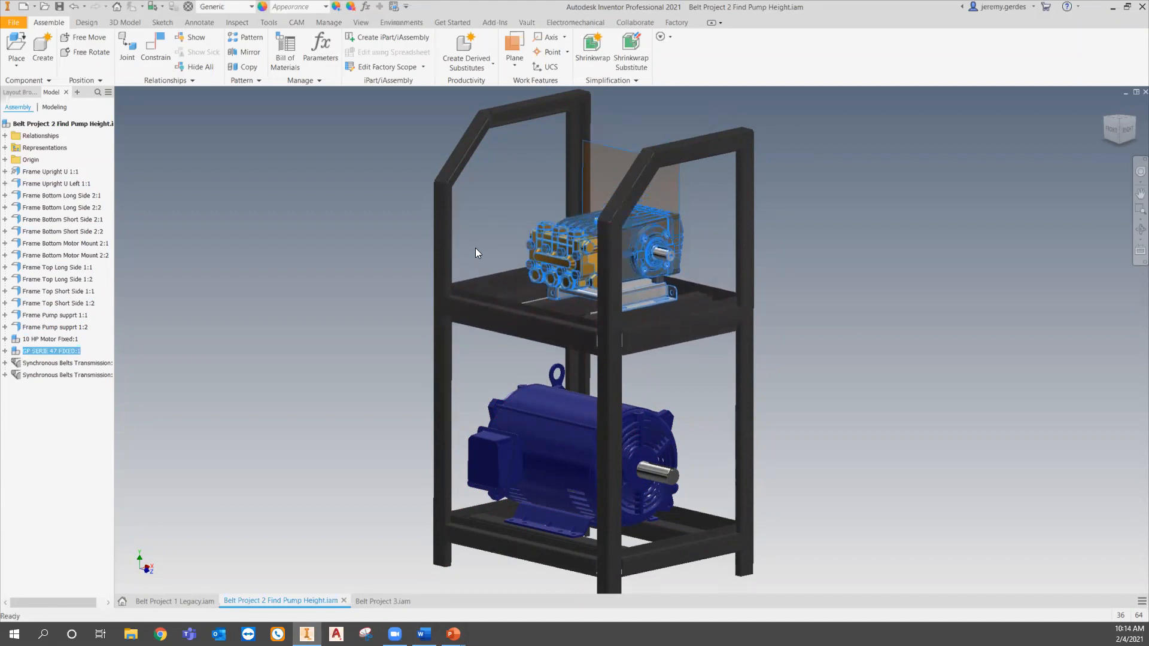
click(93, 23)
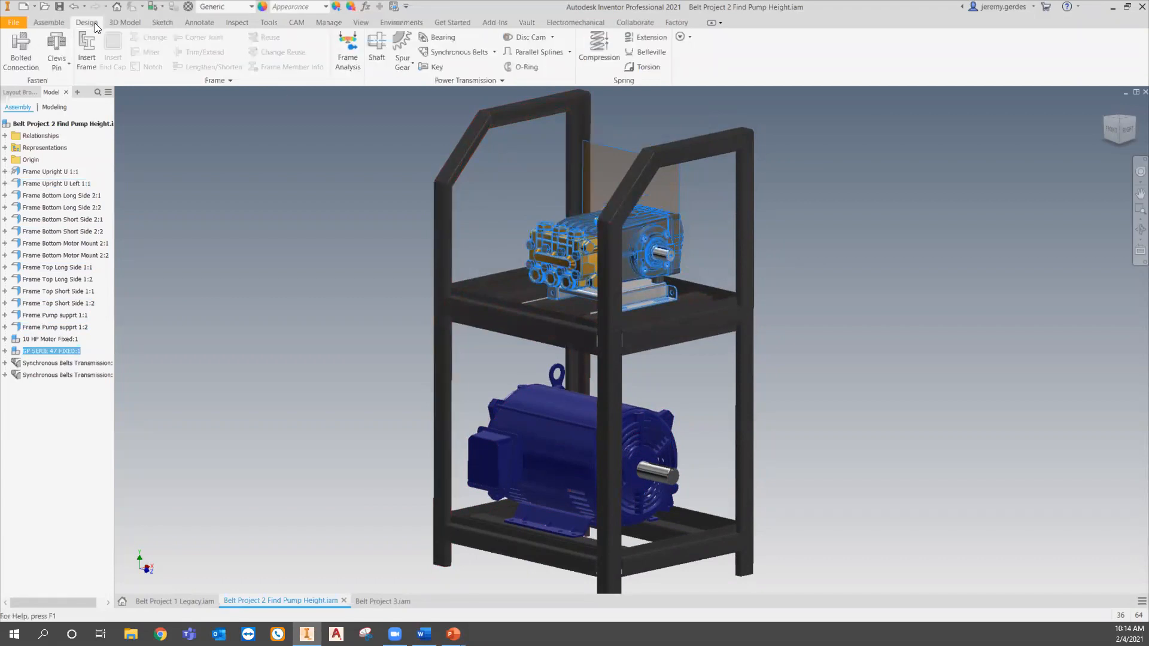
click(459, 52)
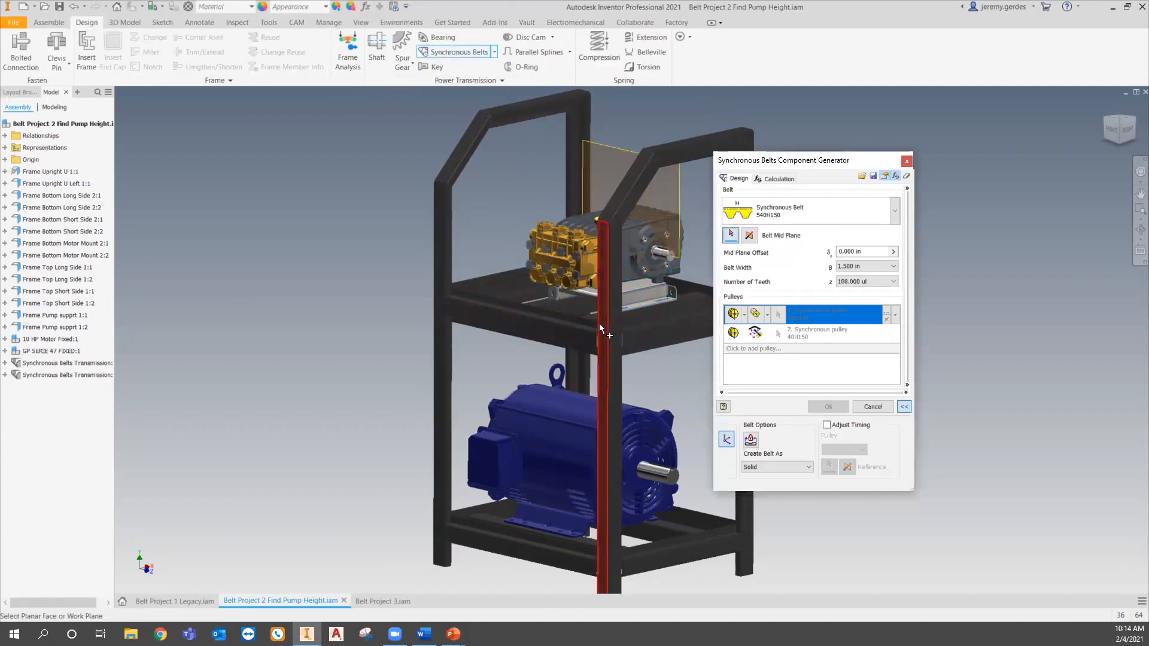
- Select the motor shaft's end face as the belt mid plane and set the mid plane offset to -2
scroll(665, 516, down, 3)
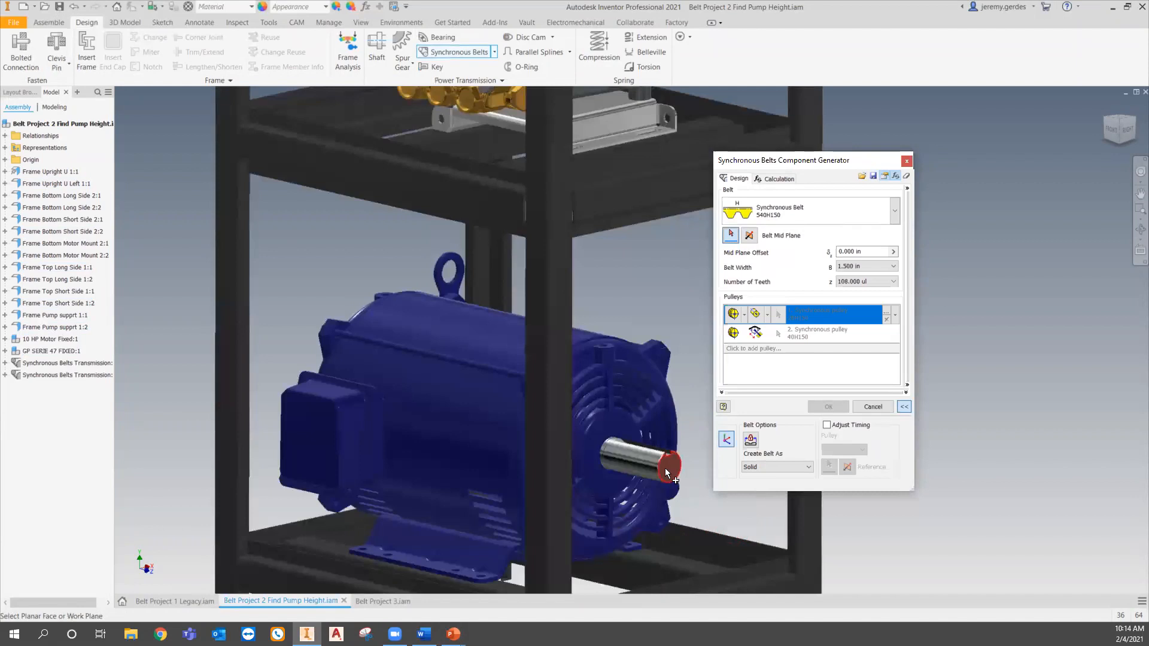
click(665, 468)
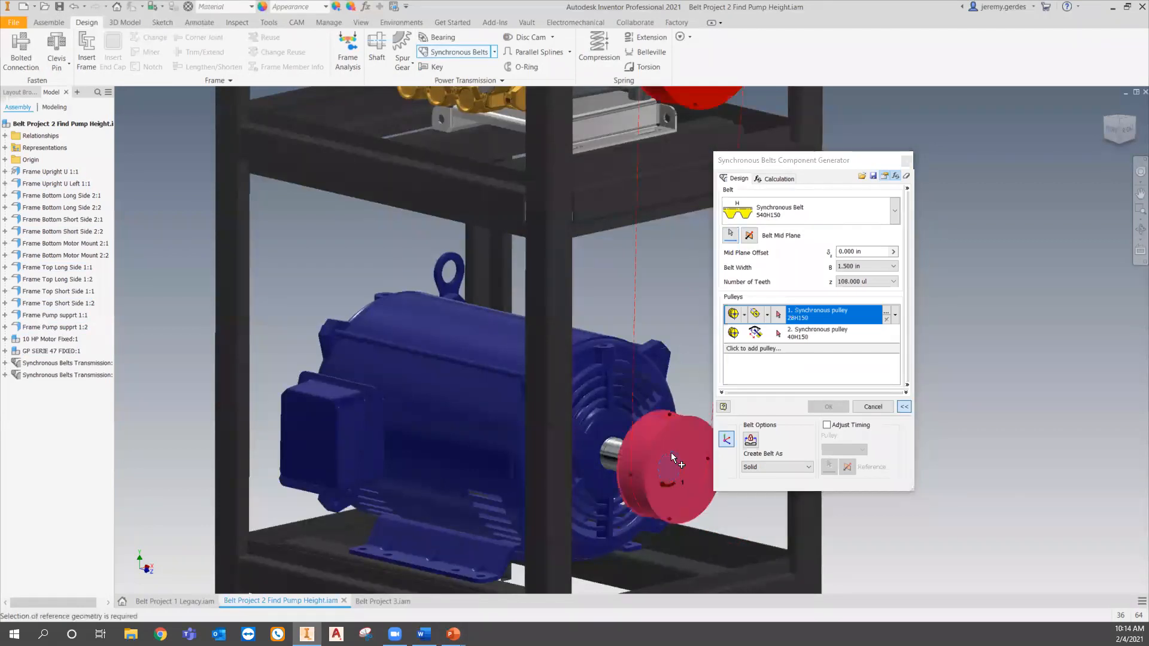
click(841, 251)
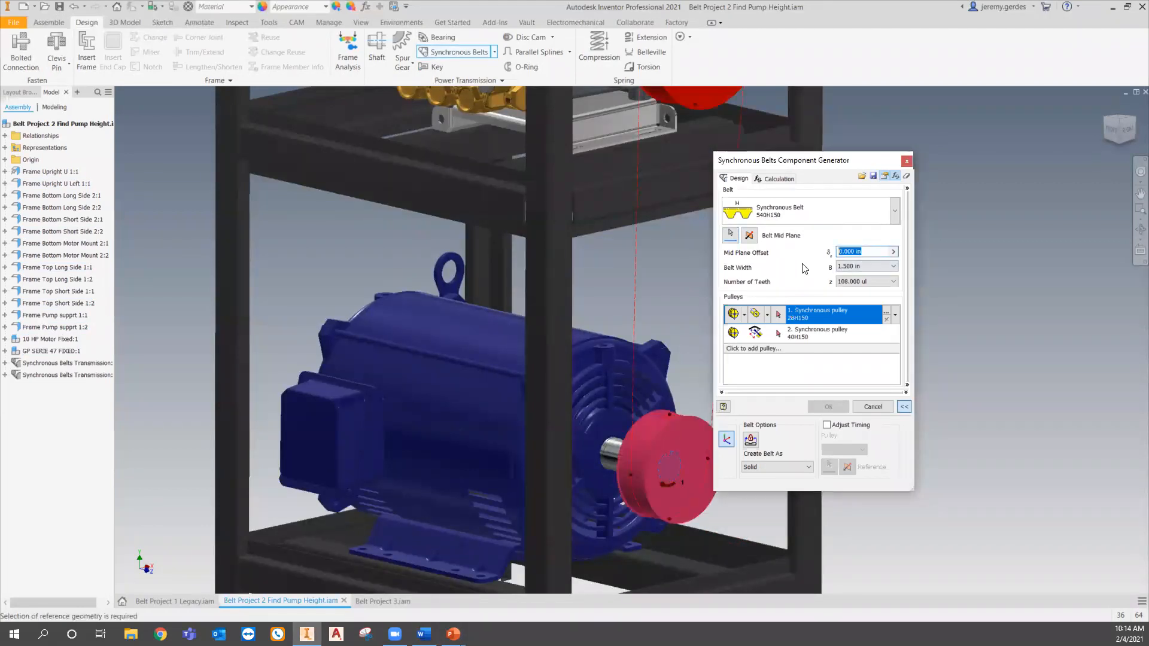
text(-2)
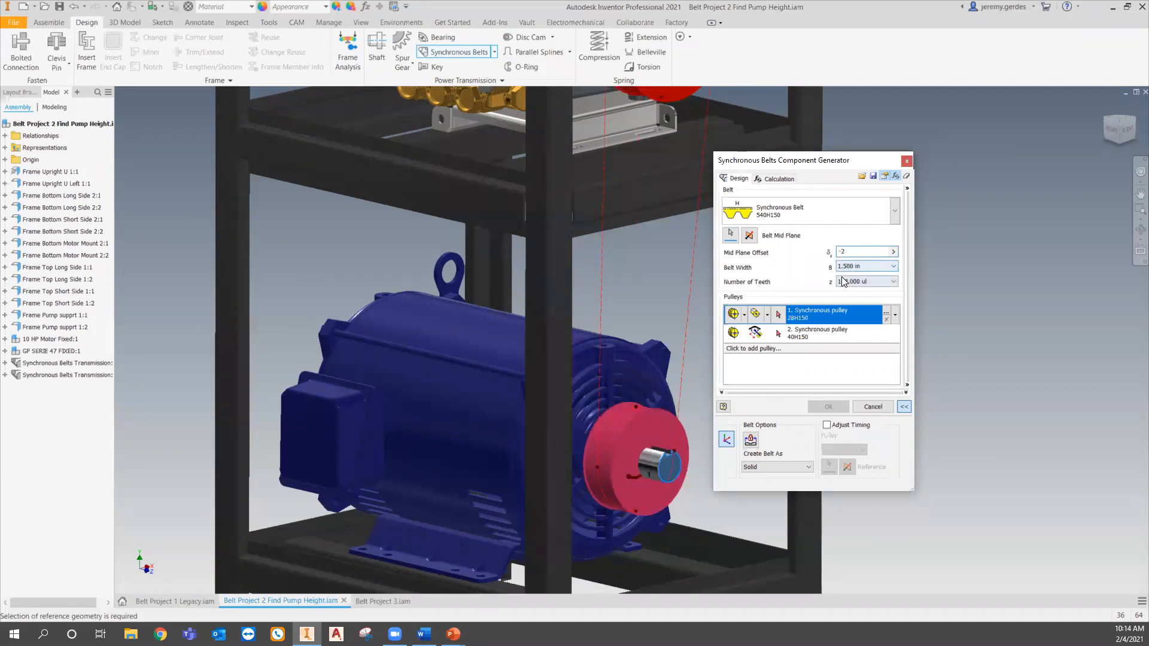
- Set the first pulley to a fixed position by selected geometry and pick the motor shaft as its location
click(745, 315)
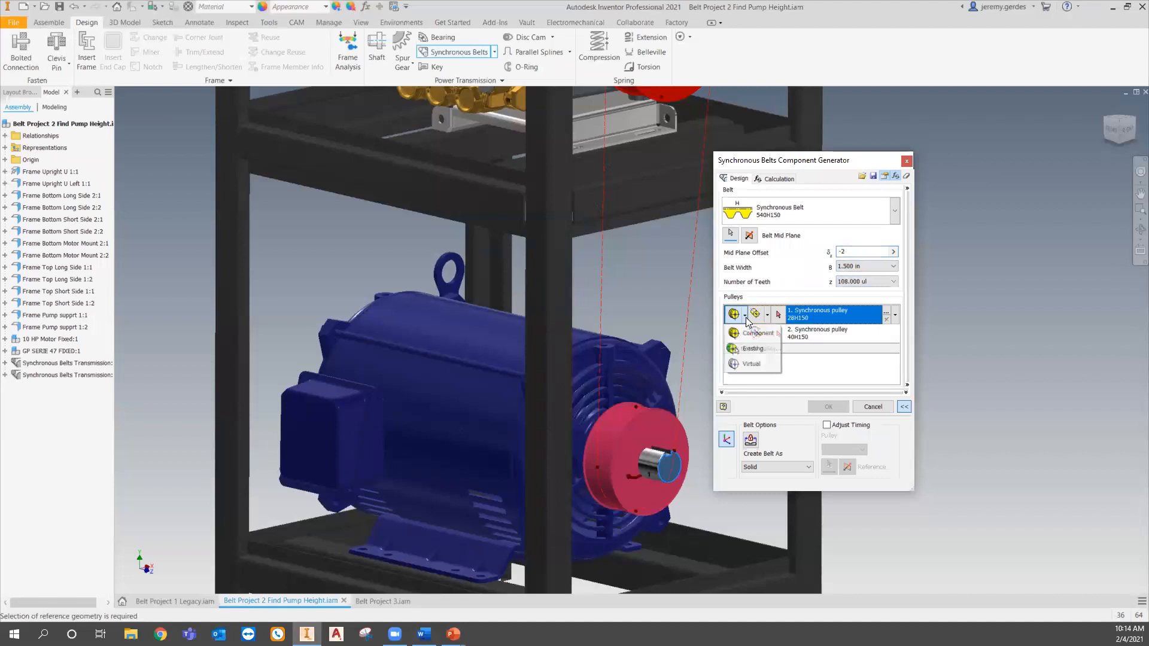
click(756, 334)
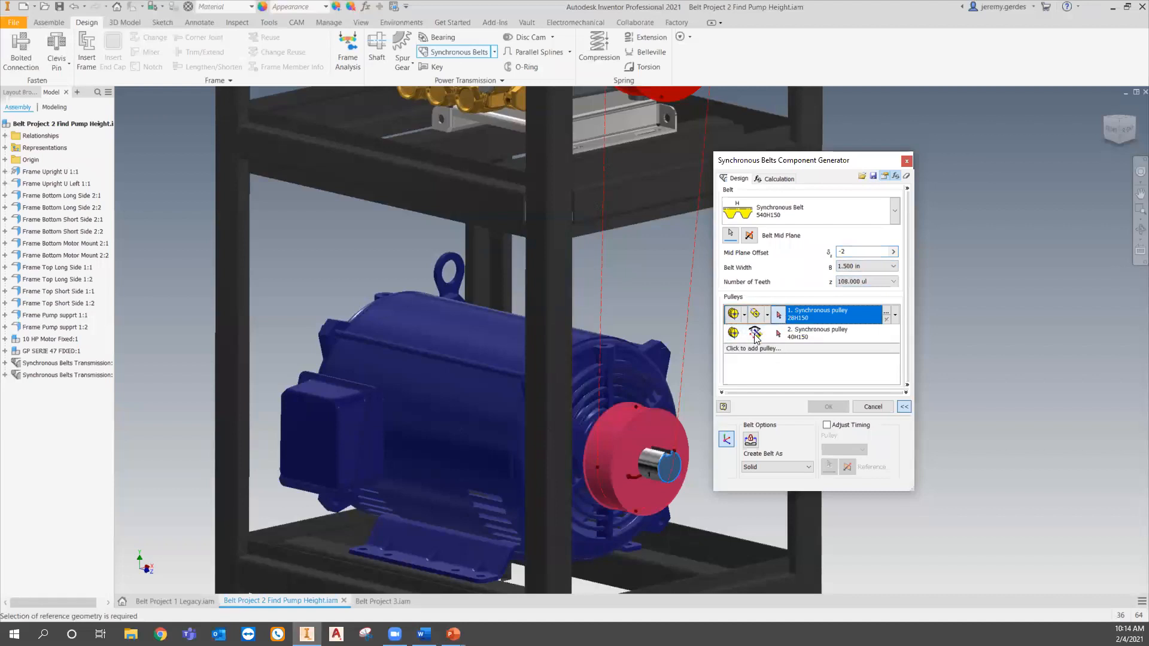
click(767, 320)
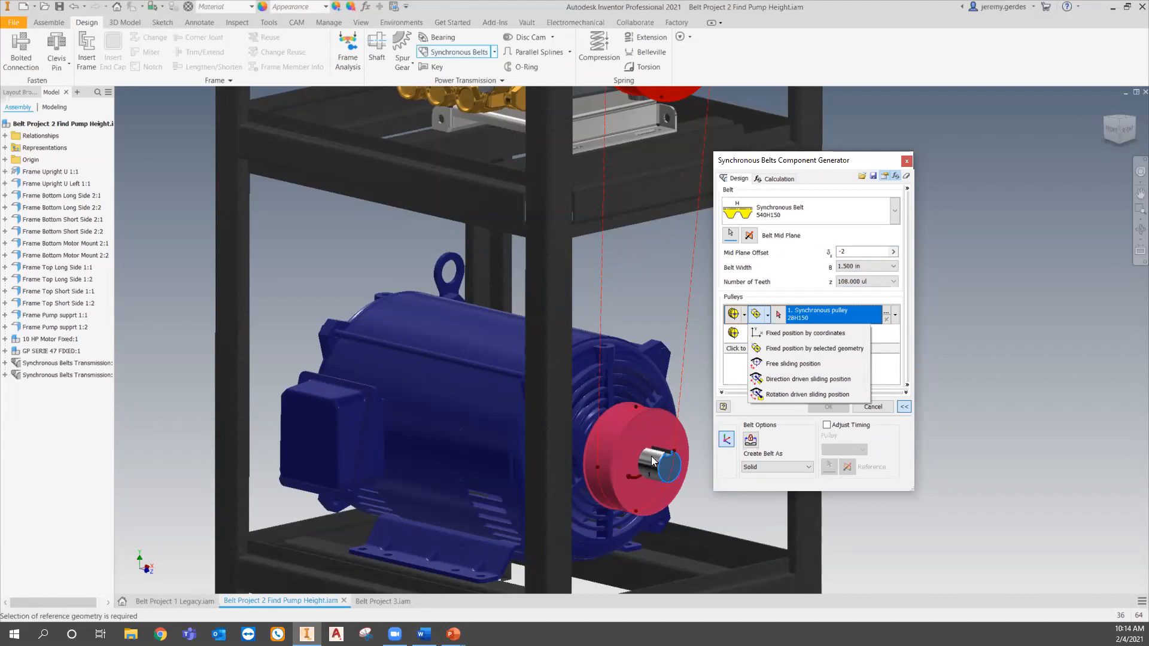
click(790, 351)
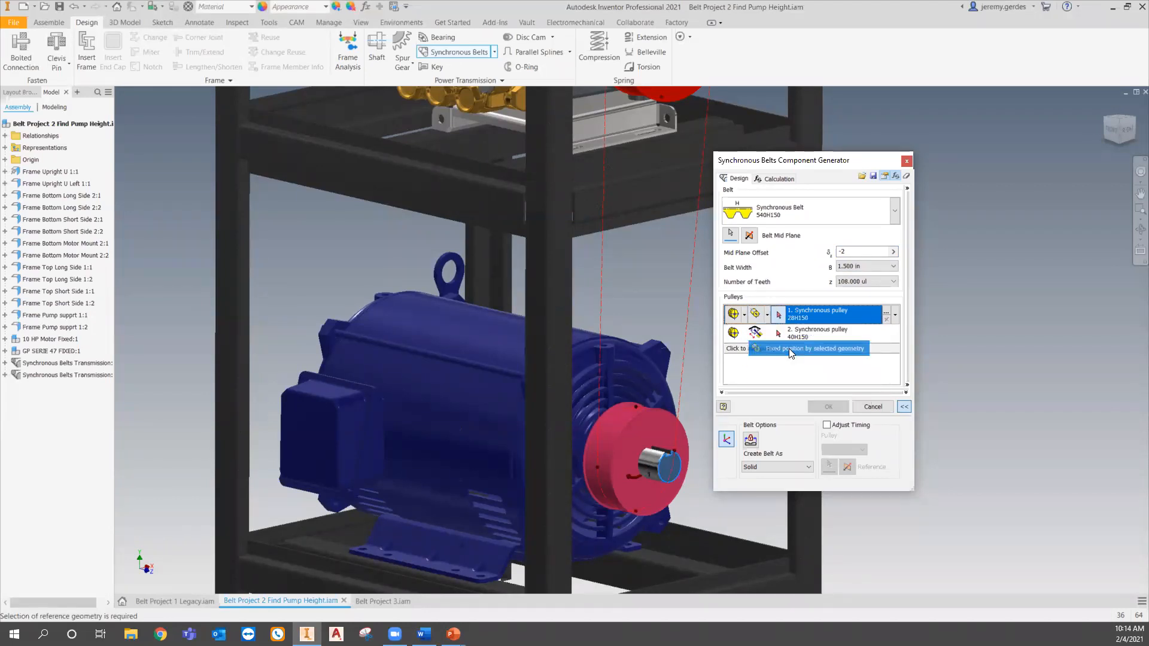
click(652, 456)
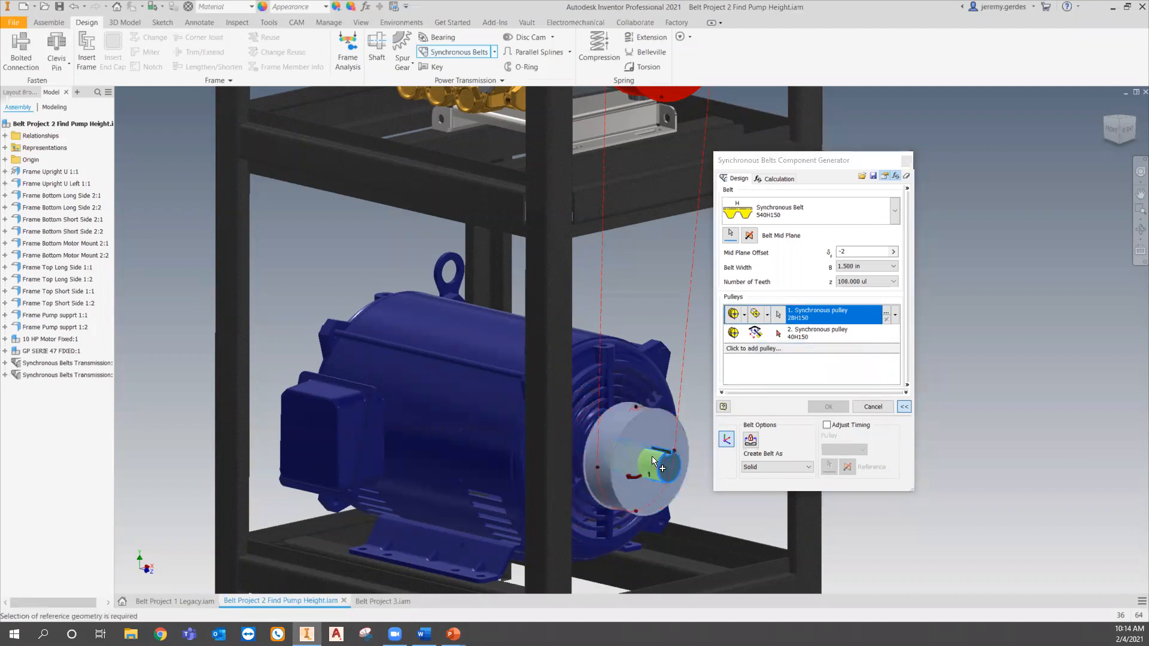
- Inspect the first pulley's properties, including the Custom size option and the available teeth values, then close them
click(886, 314)
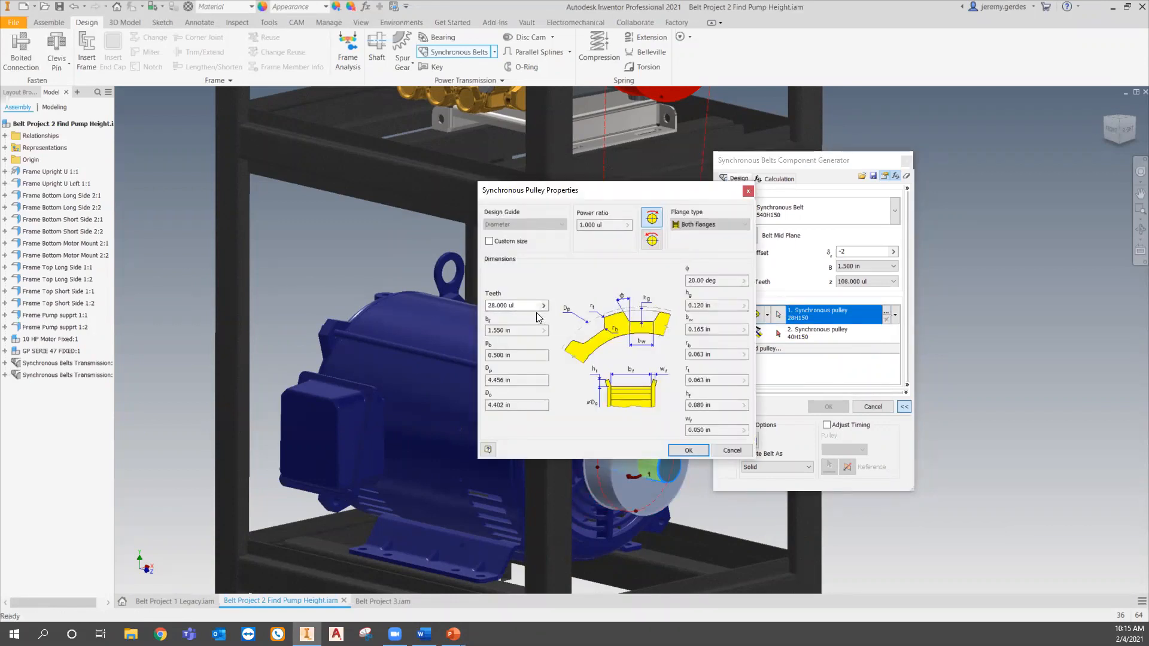
click(518, 241)
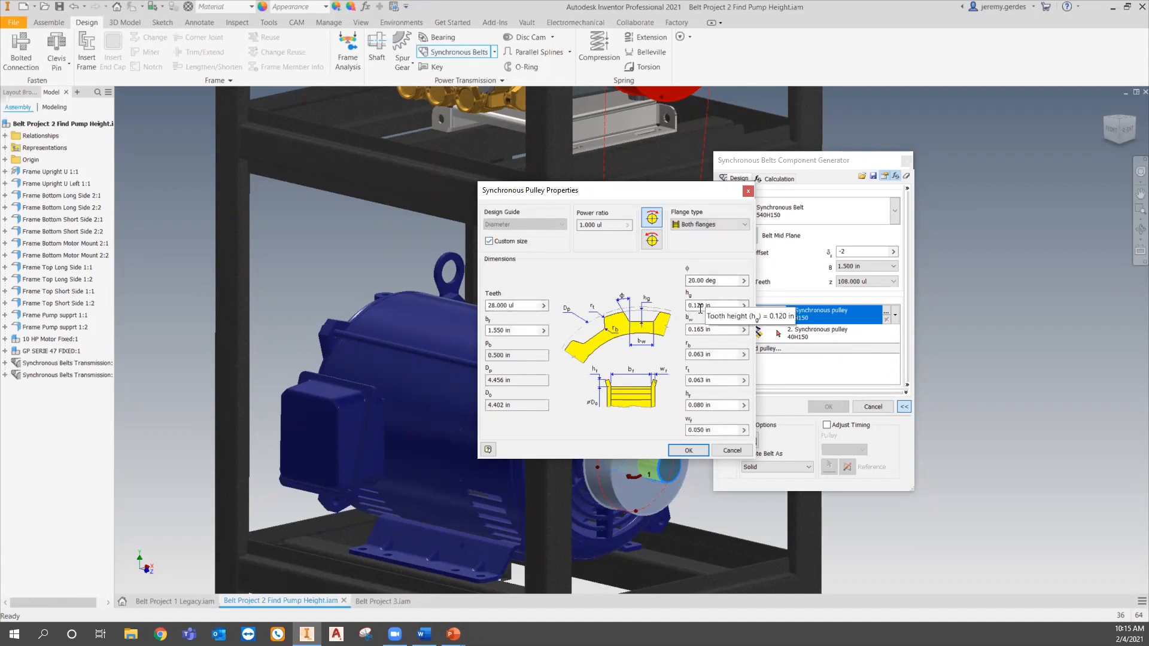
click(513, 243)
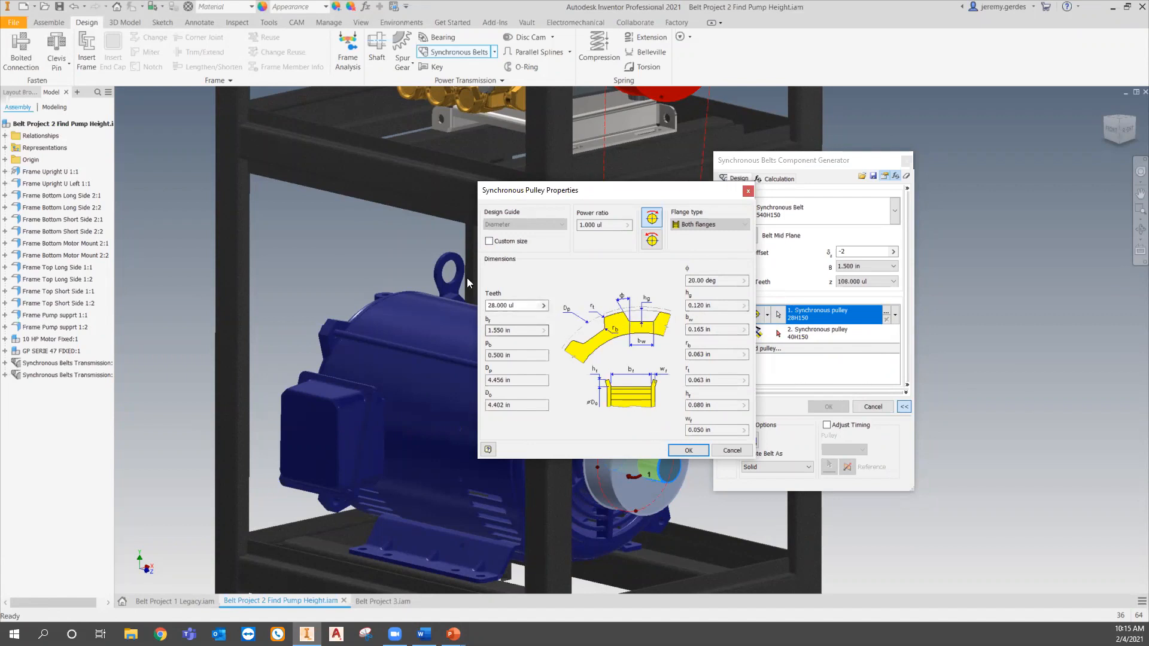
click(543, 305)
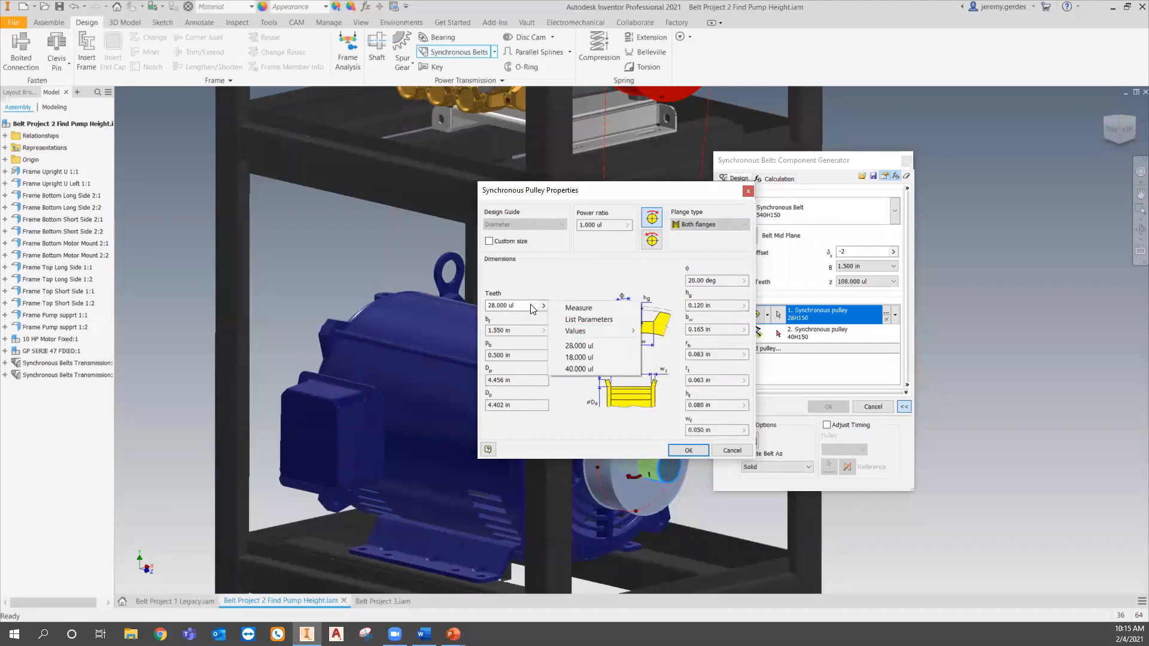
mouse_move(569, 332)
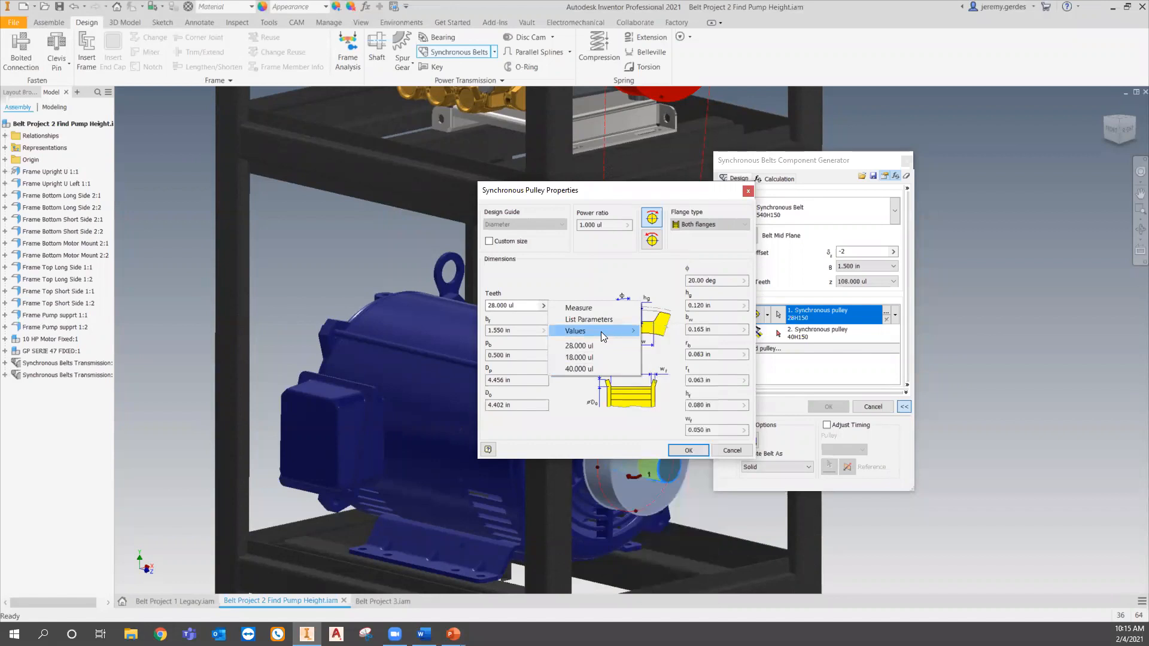
click(544, 277)
click(680, 447)
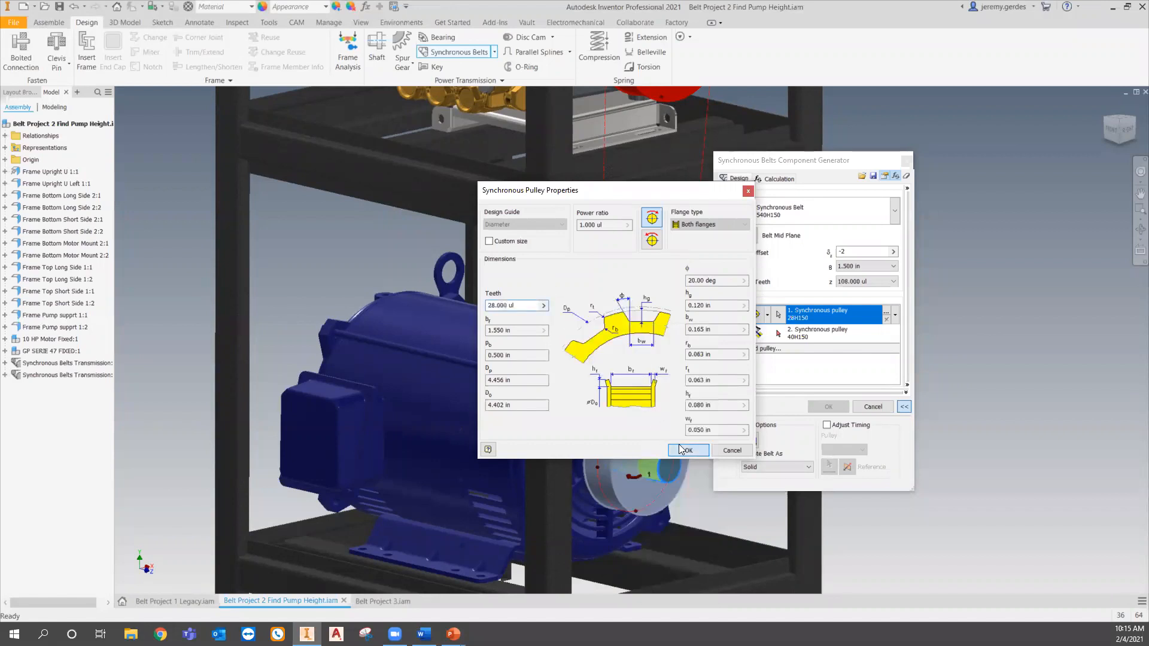
- Set the second pulley to a direction driven sliding position and pick the vertical plane above the pump as its sliding plane
middle_drag(656, 324, 590, 504)
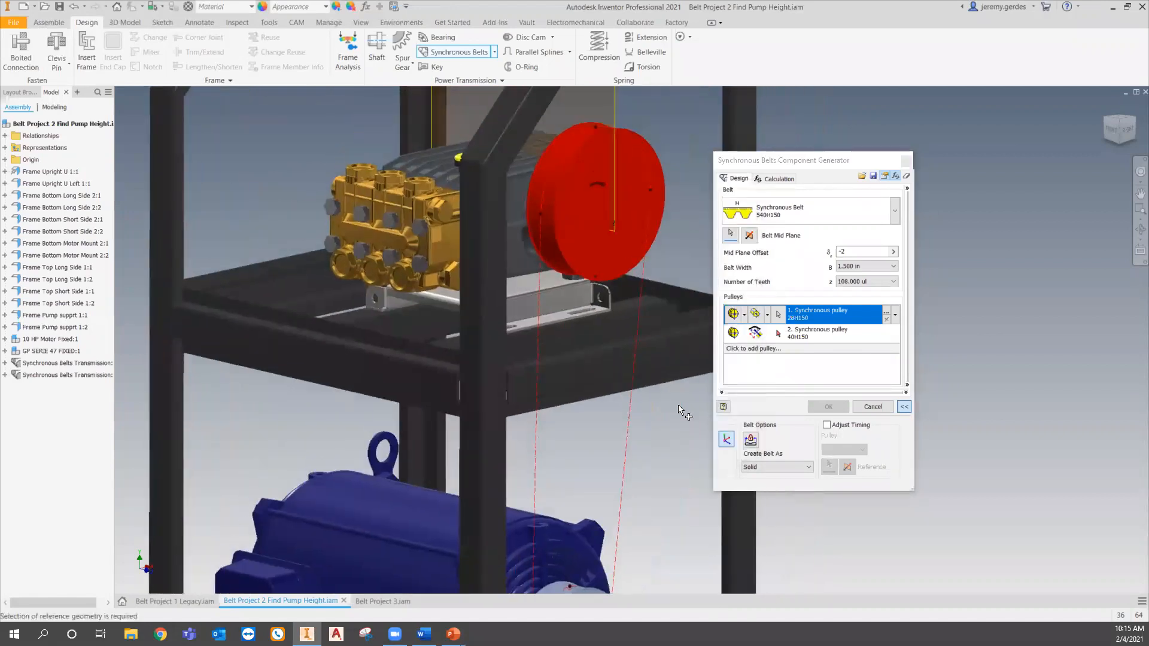
click(734, 337)
click(734, 336)
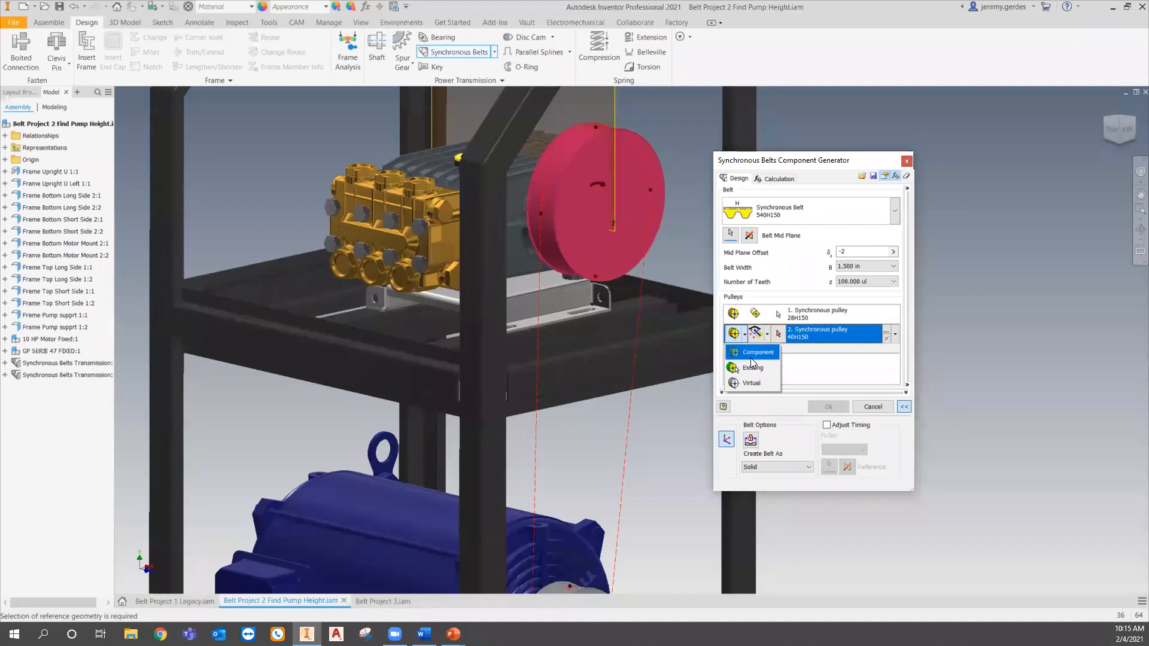
click(752, 361)
click(767, 335)
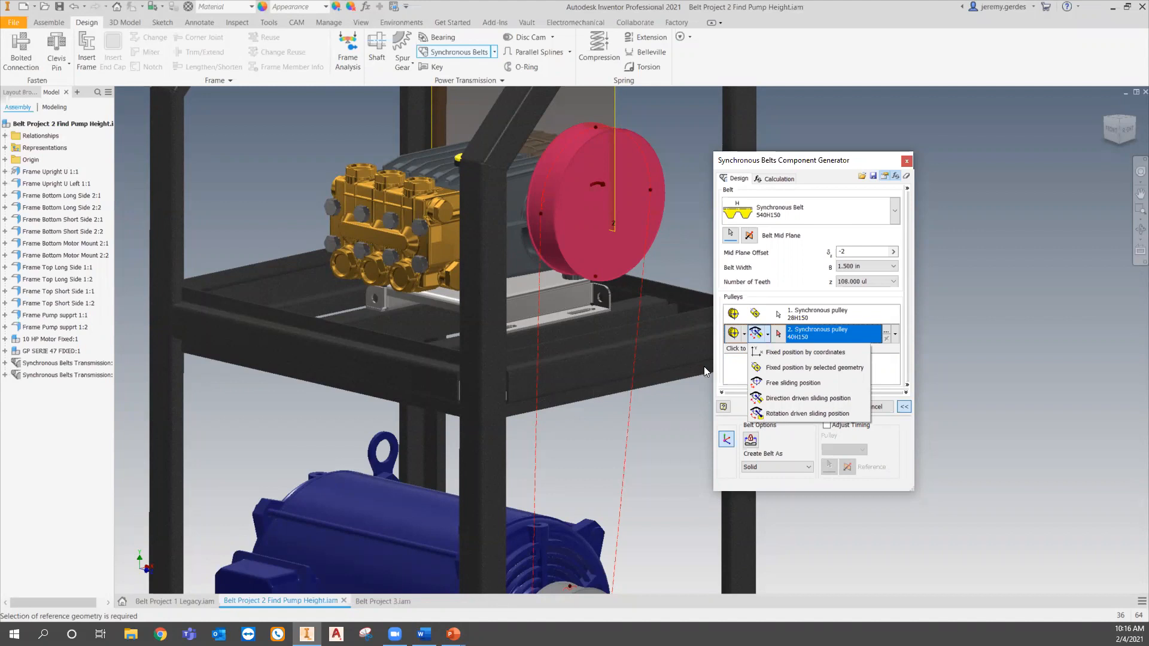
click(809, 398)
middle_drag(590, 313, 585, 375)
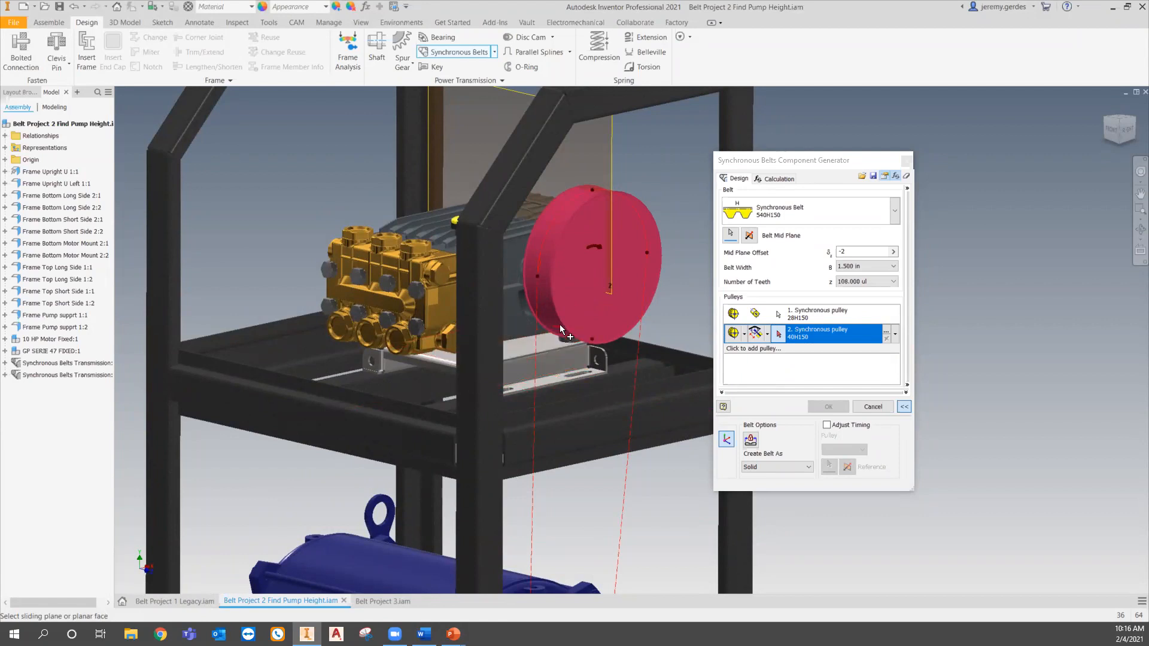
click(613, 166)
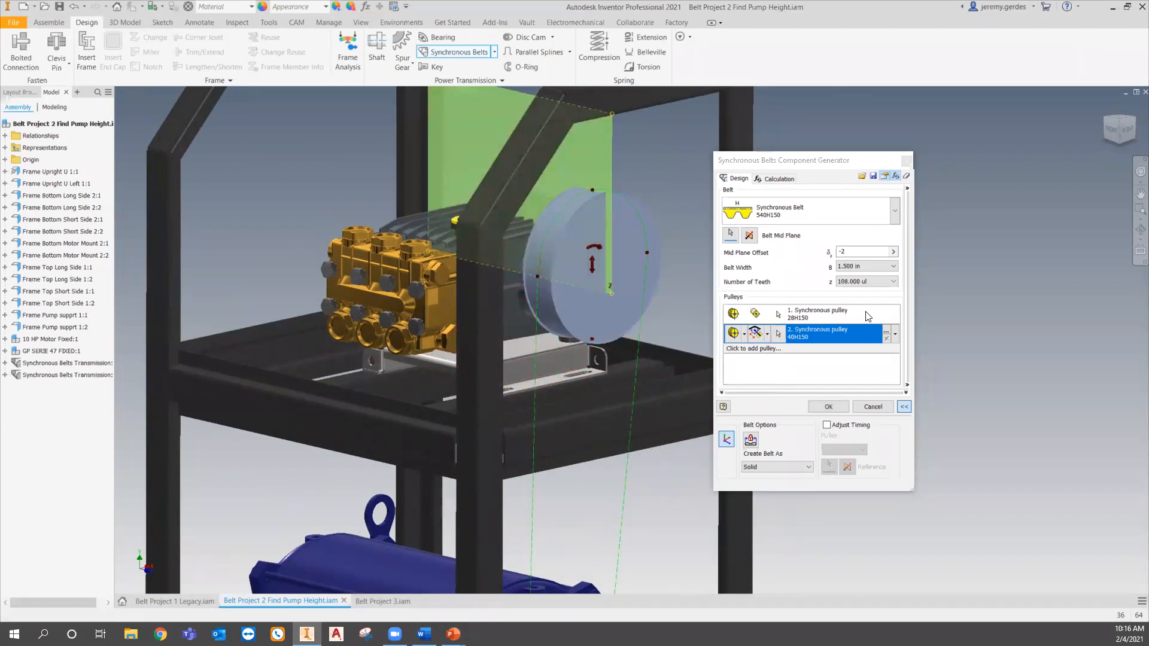
- Inspect the second pulley's properties and its available teeth values, then close them
click(887, 334)
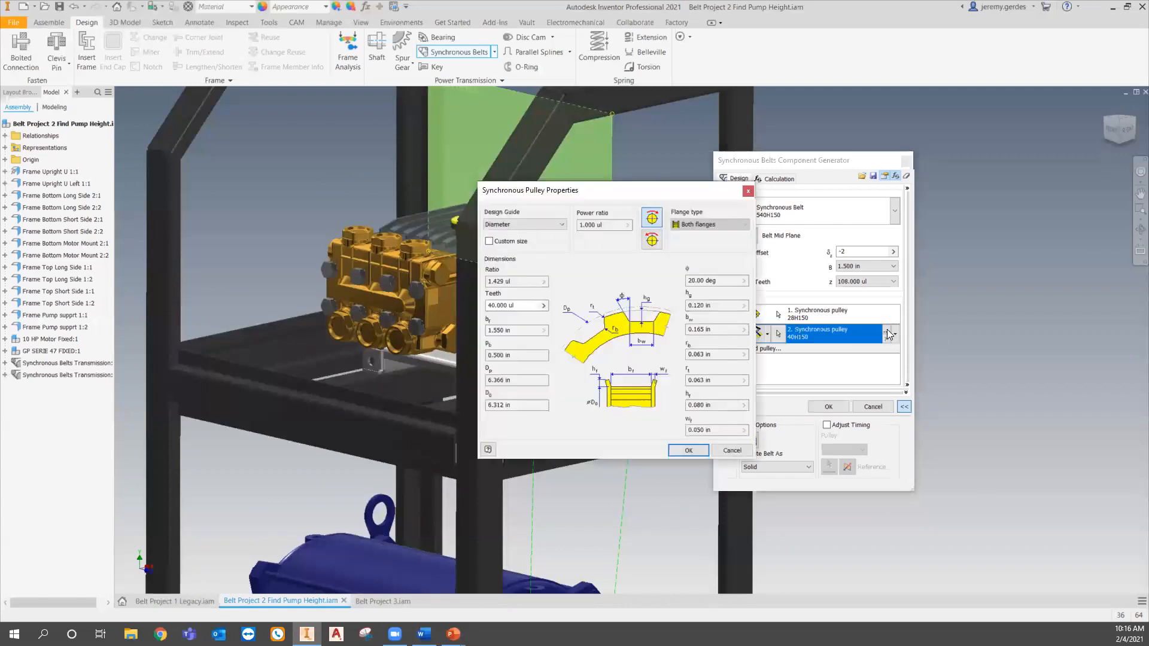
click(545, 307)
click(541, 304)
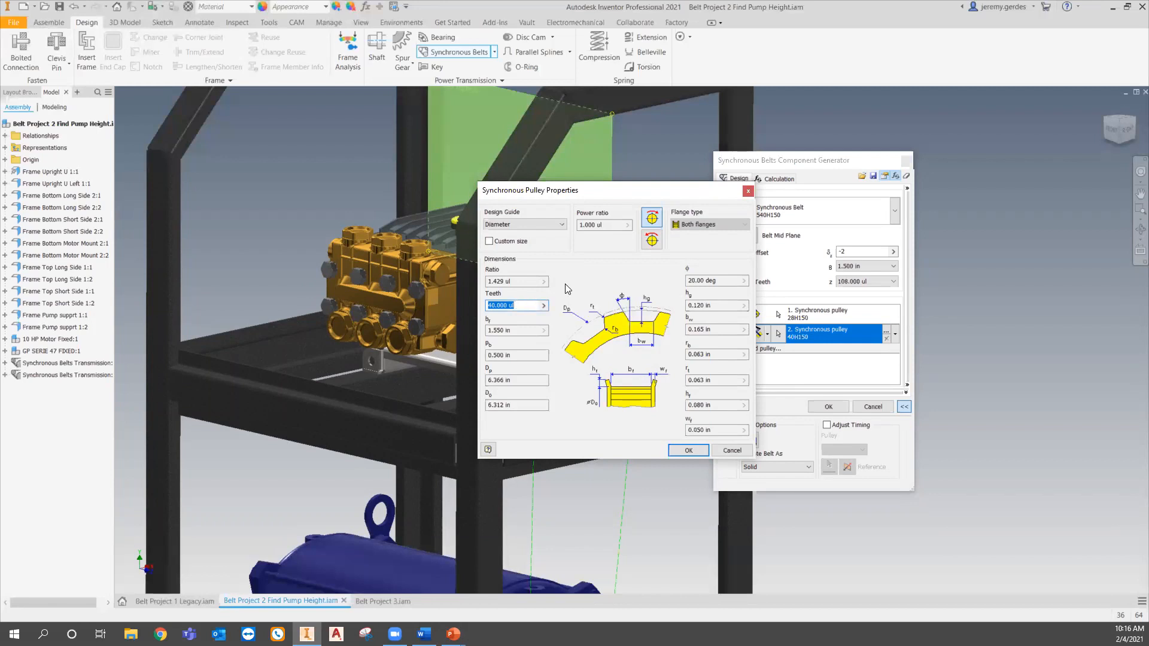
click(543, 306)
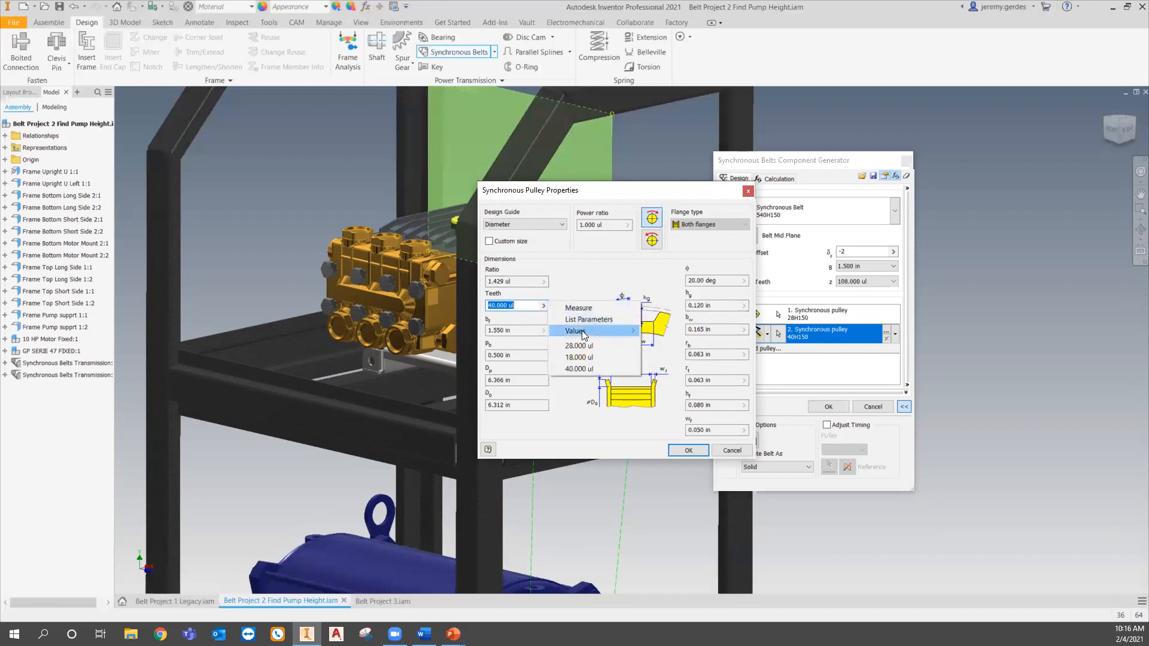
mouse_move(582, 333)
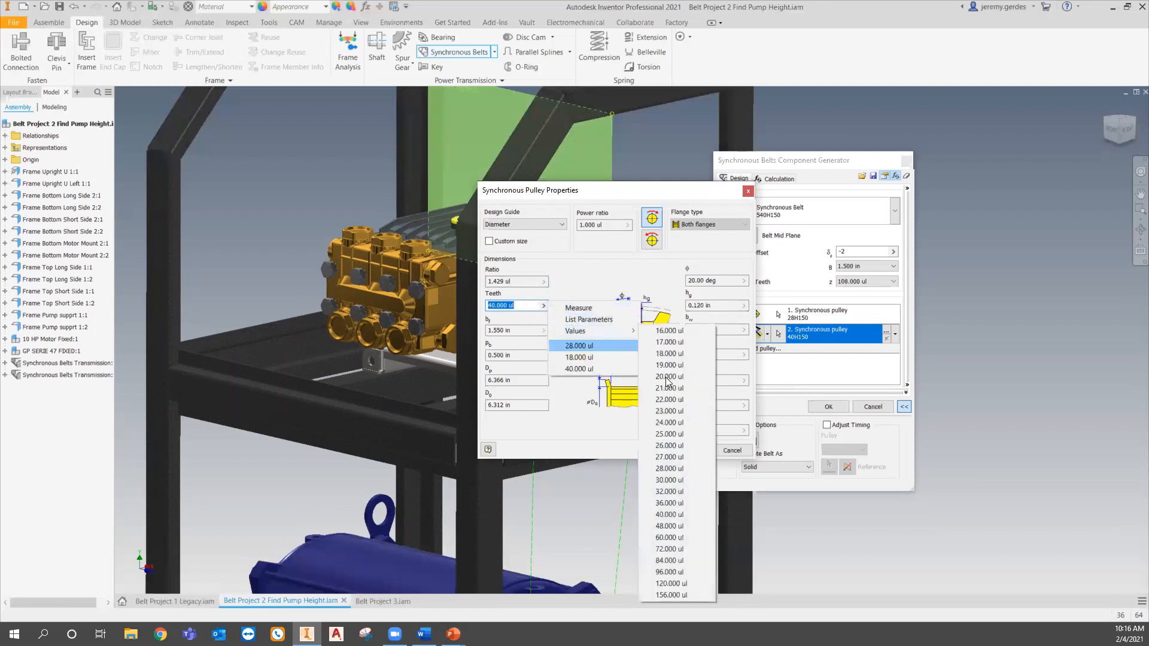
click(586, 263)
click(693, 452)
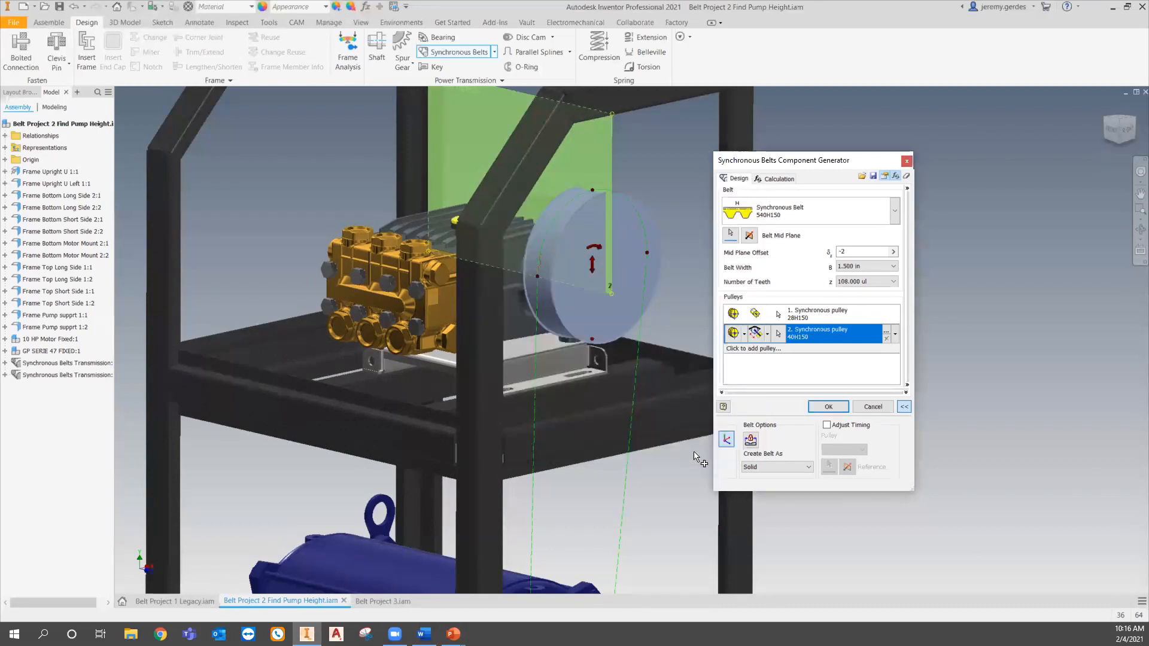
- Set the belt's number of teeth to 114, after trying 120 and 108
click(866, 283)
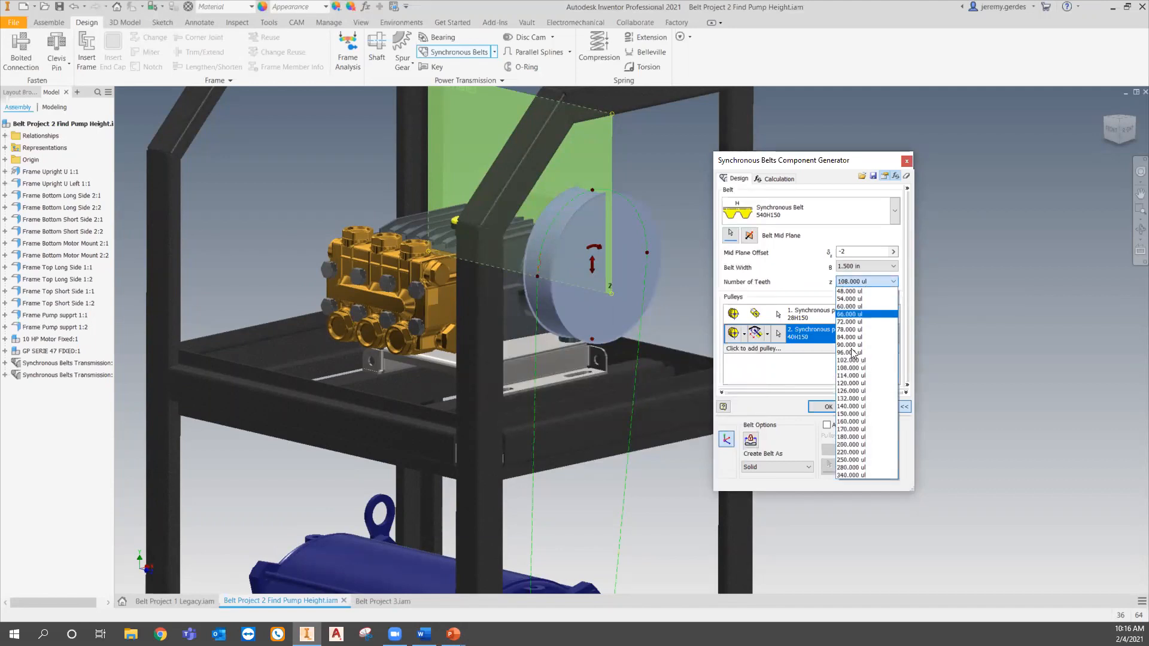
click(855, 383)
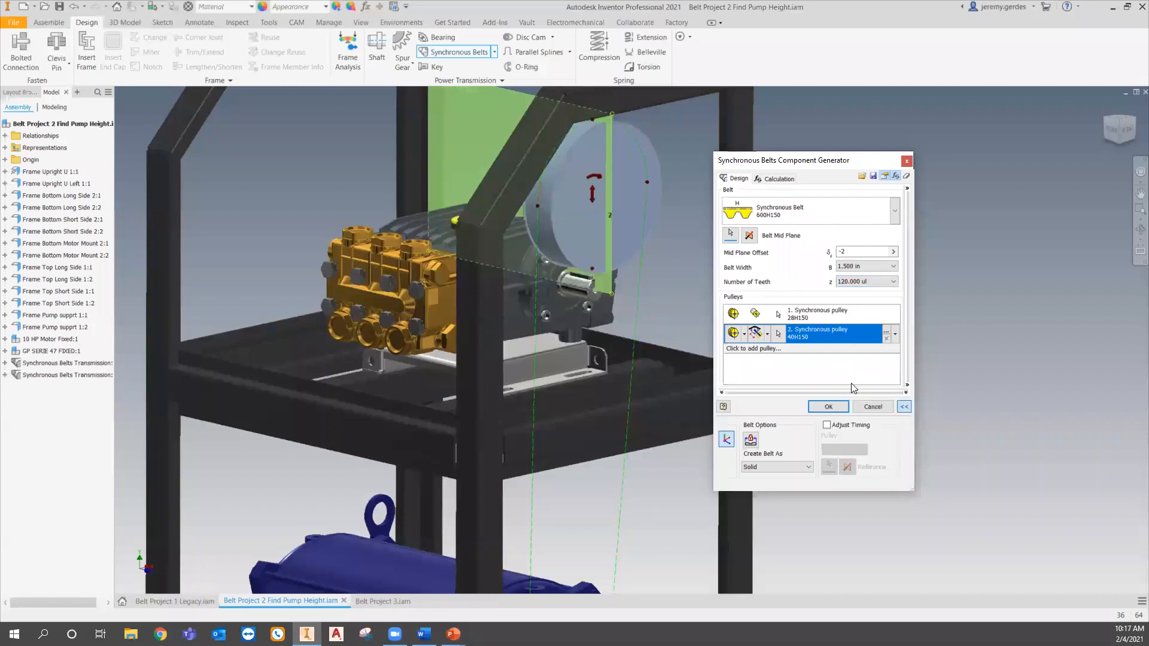
middle_drag(648, 342, 613, 239)
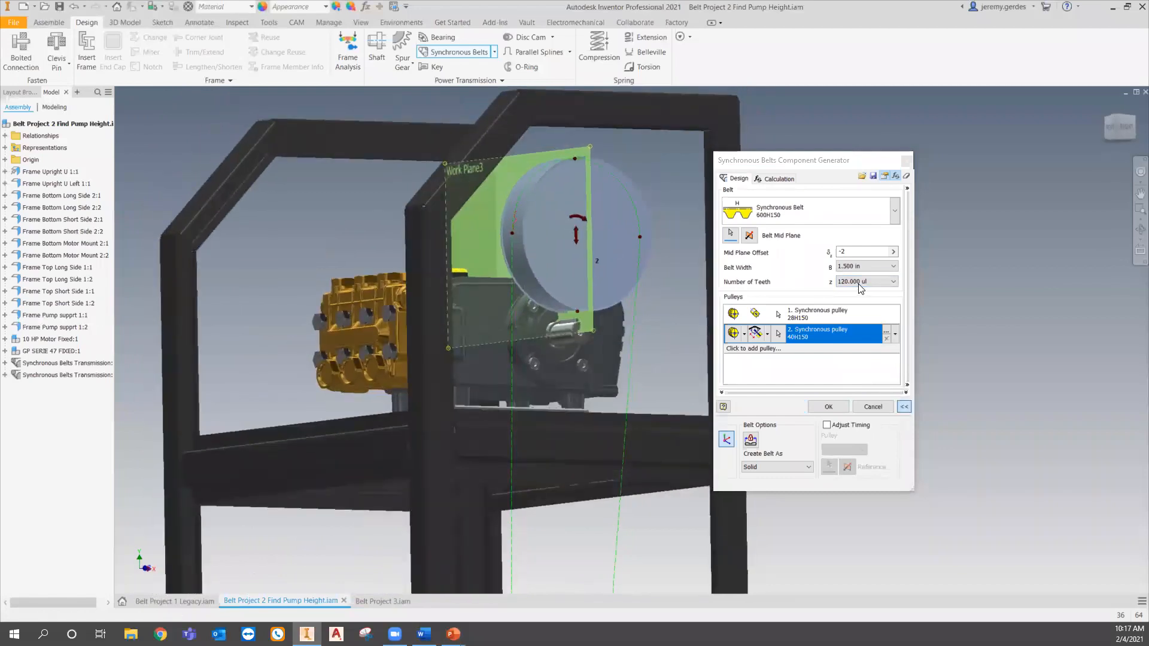
click(894, 281)
click(857, 370)
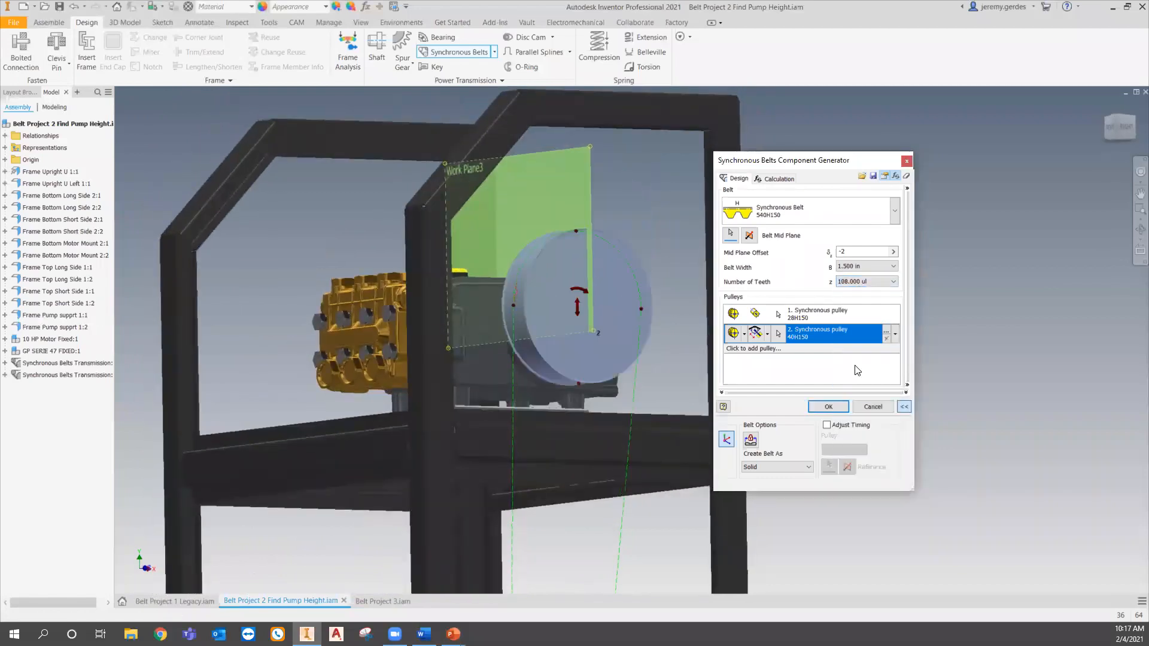
click(880, 281)
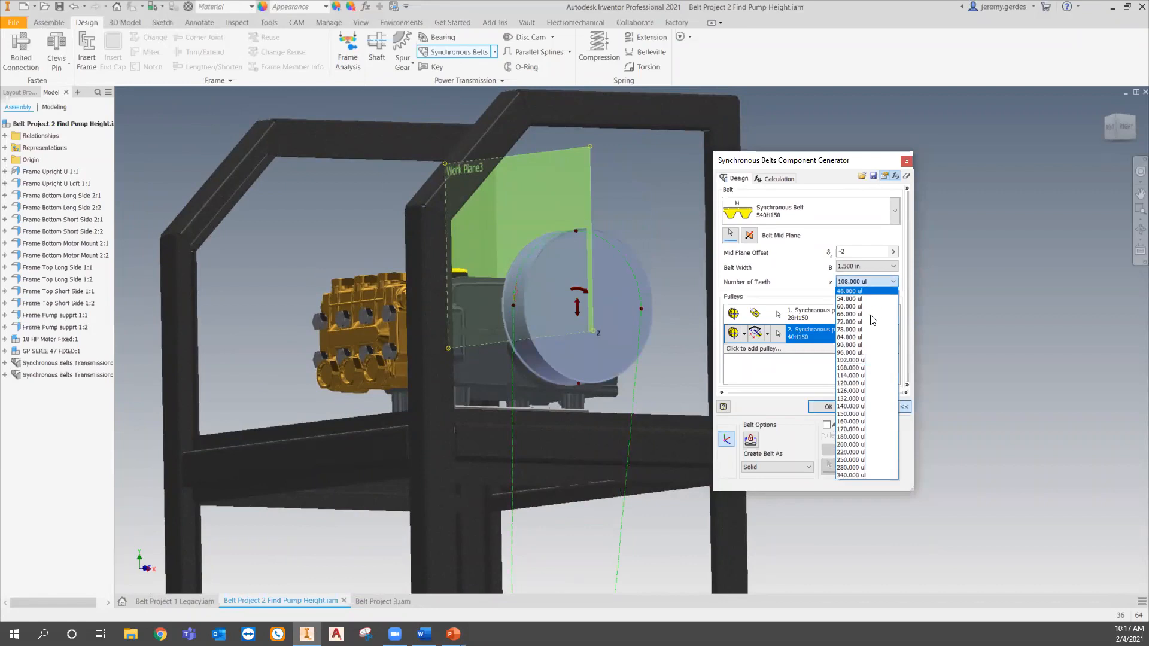
click(864, 375)
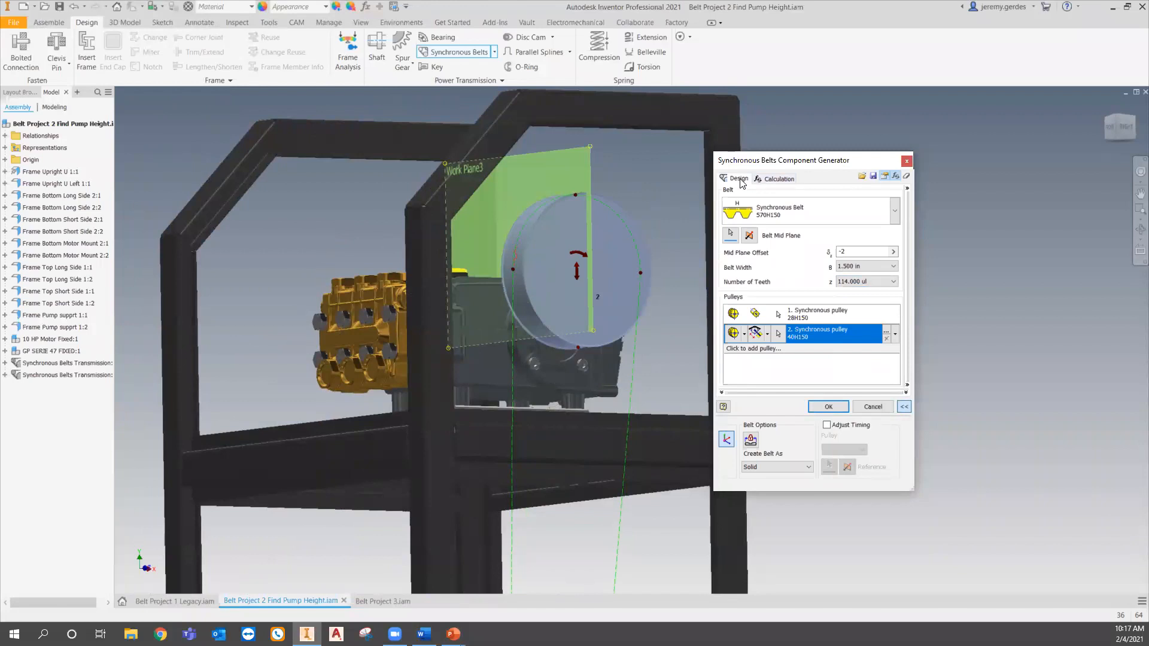
- Run the belt strength check calculation and review the results
click(780, 179)
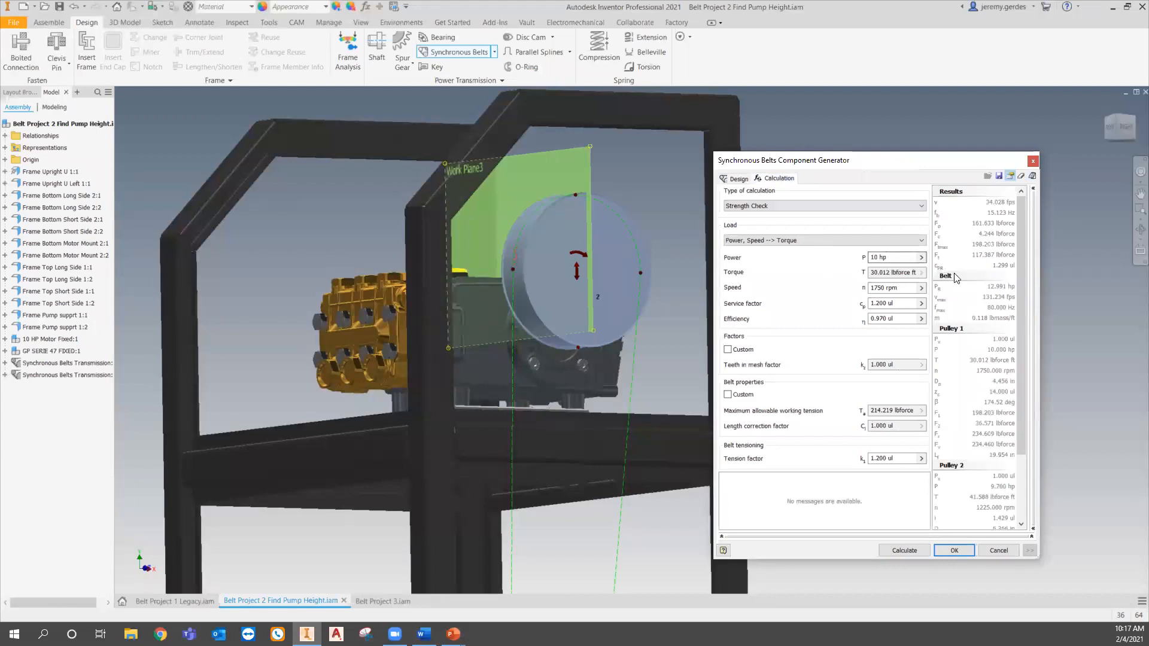
scroll(992, 465, down, 1)
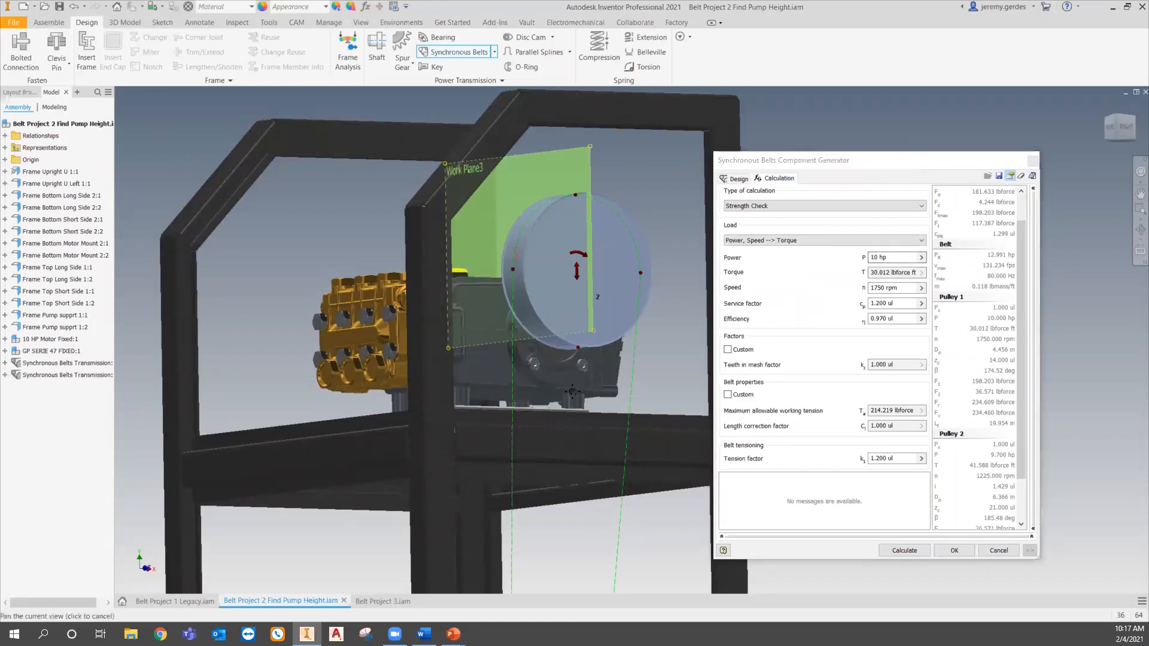
middle_drag(548, 530, 540, 351)
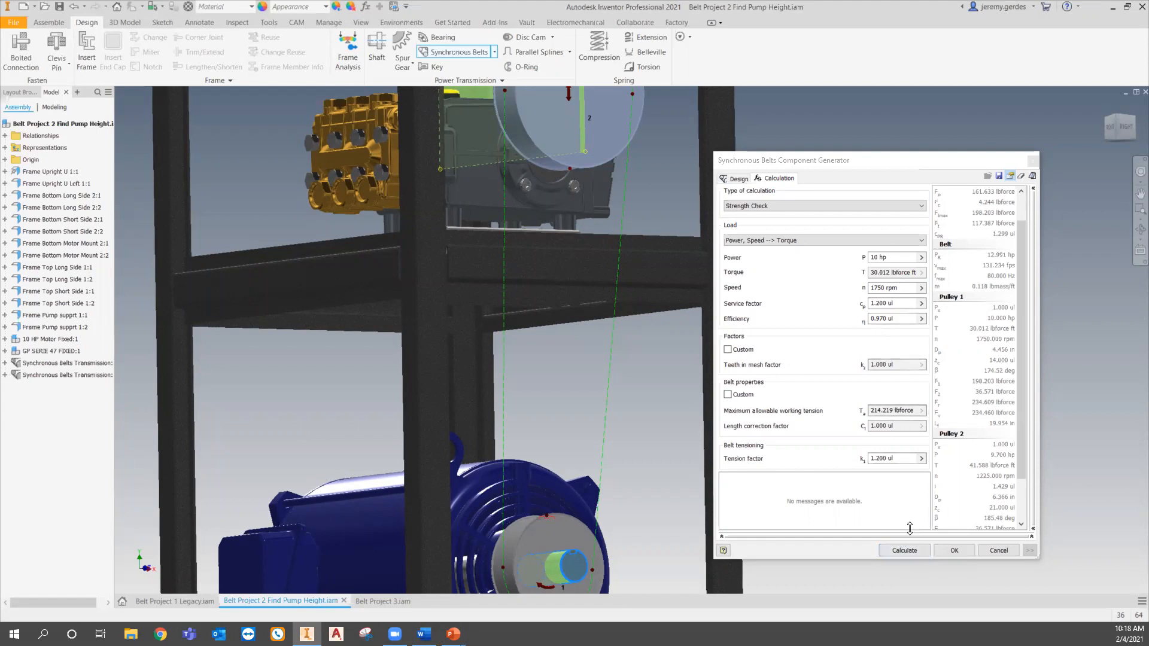
click(909, 548)
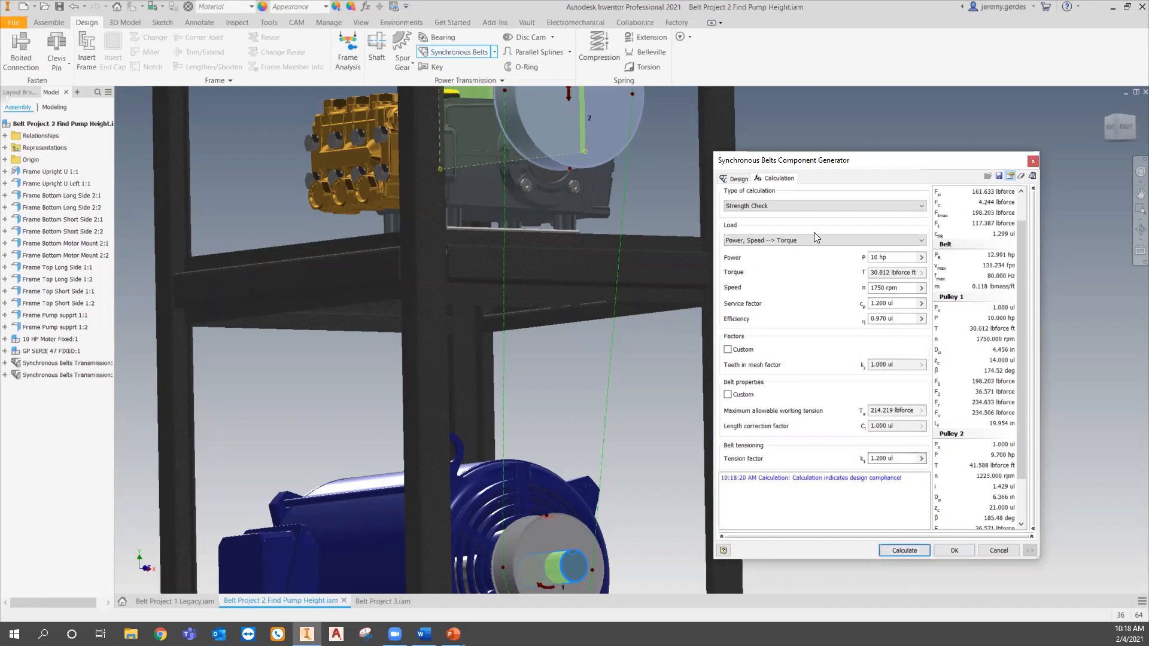
- Generate the belt and pulleys, accepting the default file names
click(736, 181)
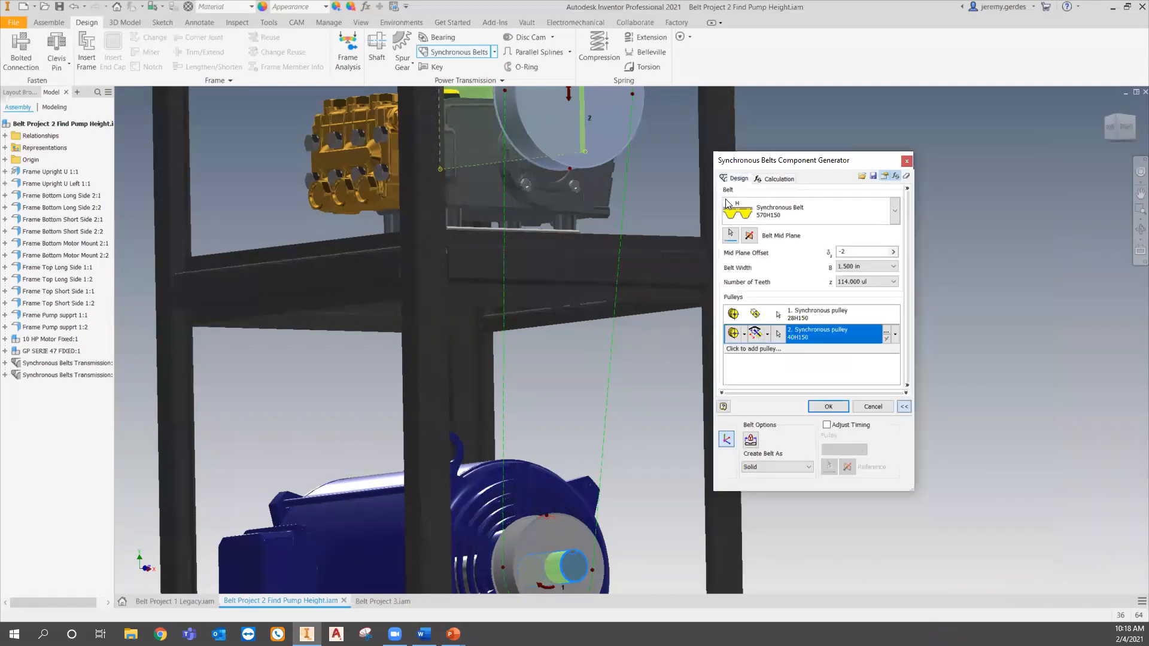
click(828, 408)
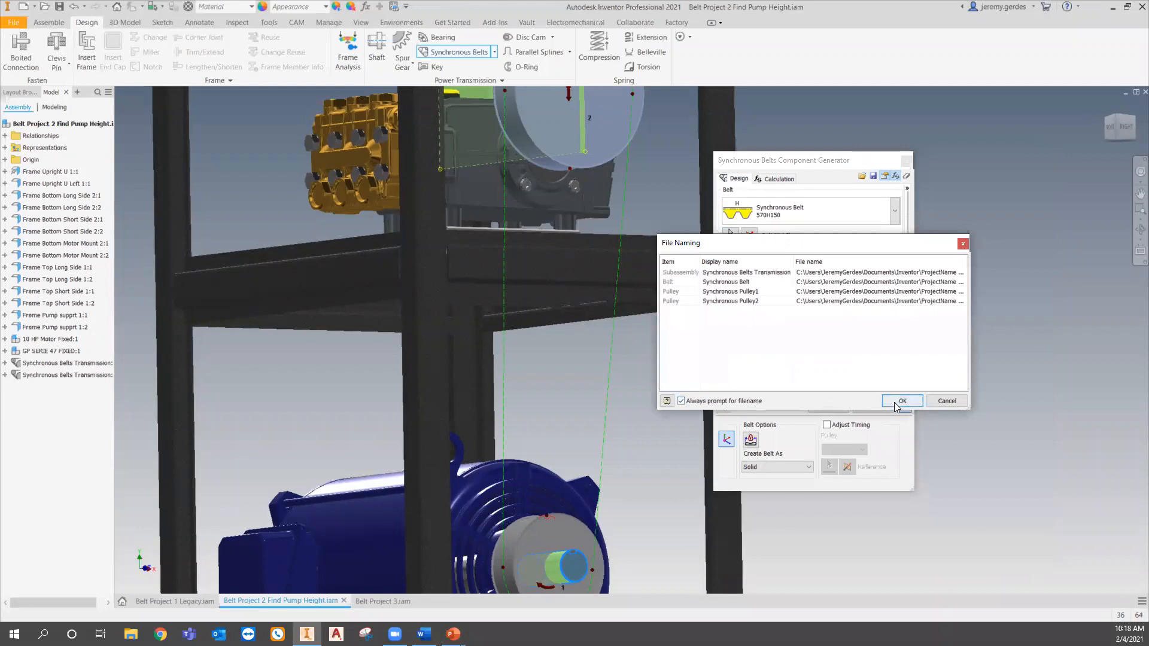
click(896, 401)
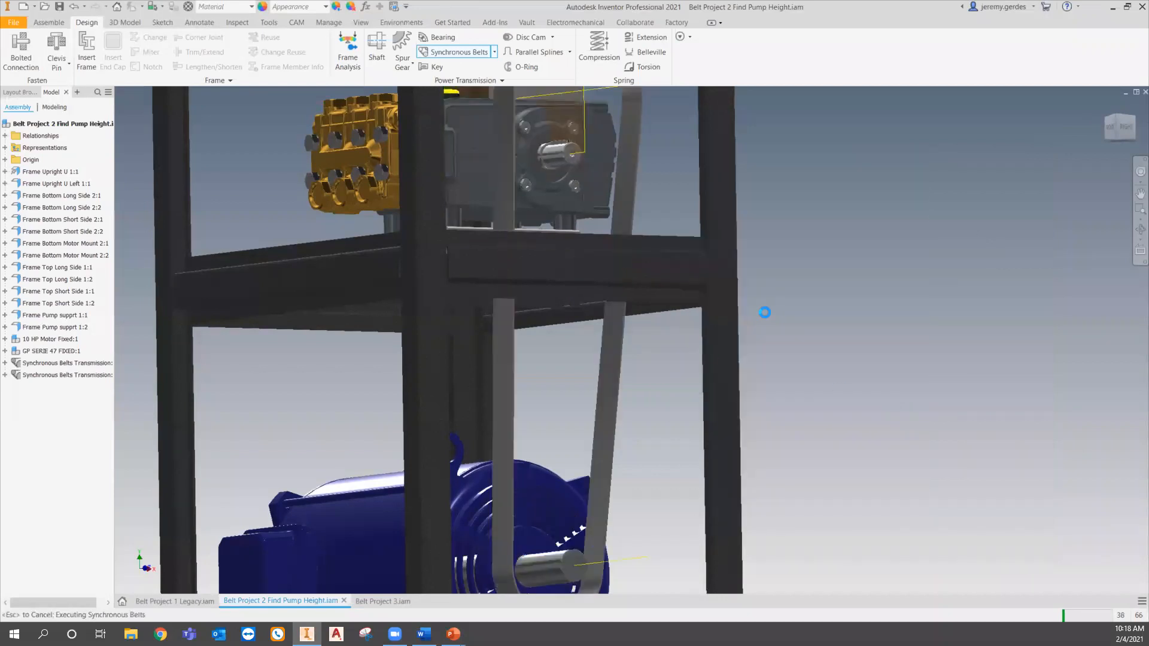
- Mate the pump shaft's end with the second pulley's face
shift+middle_drag(555, 325, 569, 347)
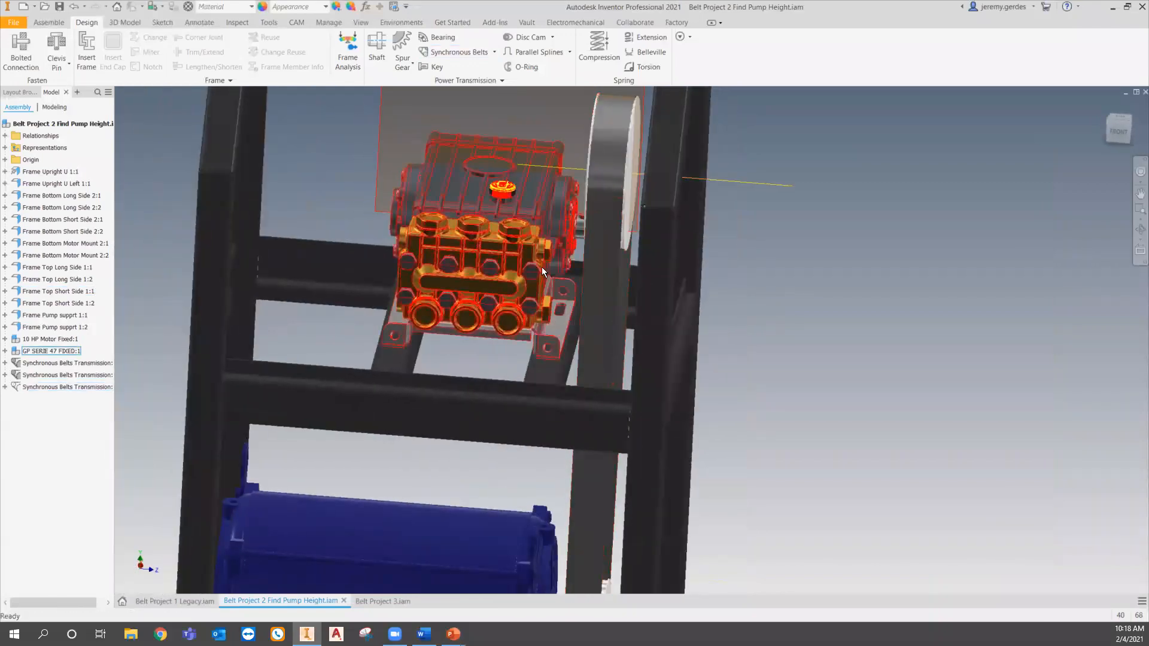
key(c)
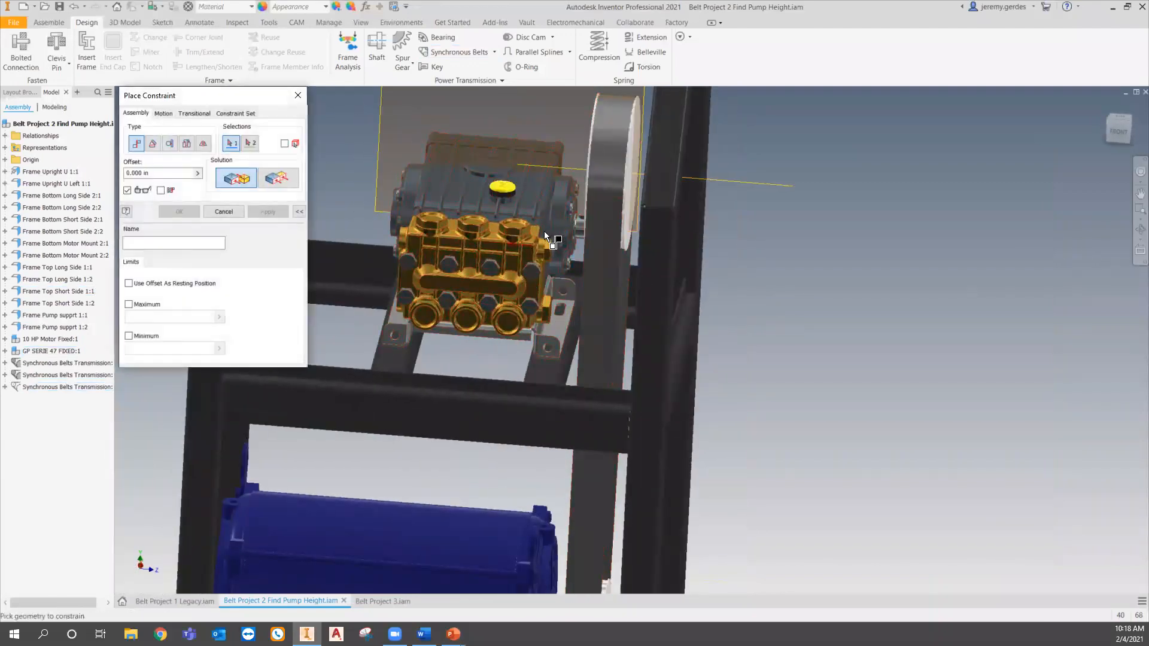
scroll(575, 227, up, 3)
click(587, 231)
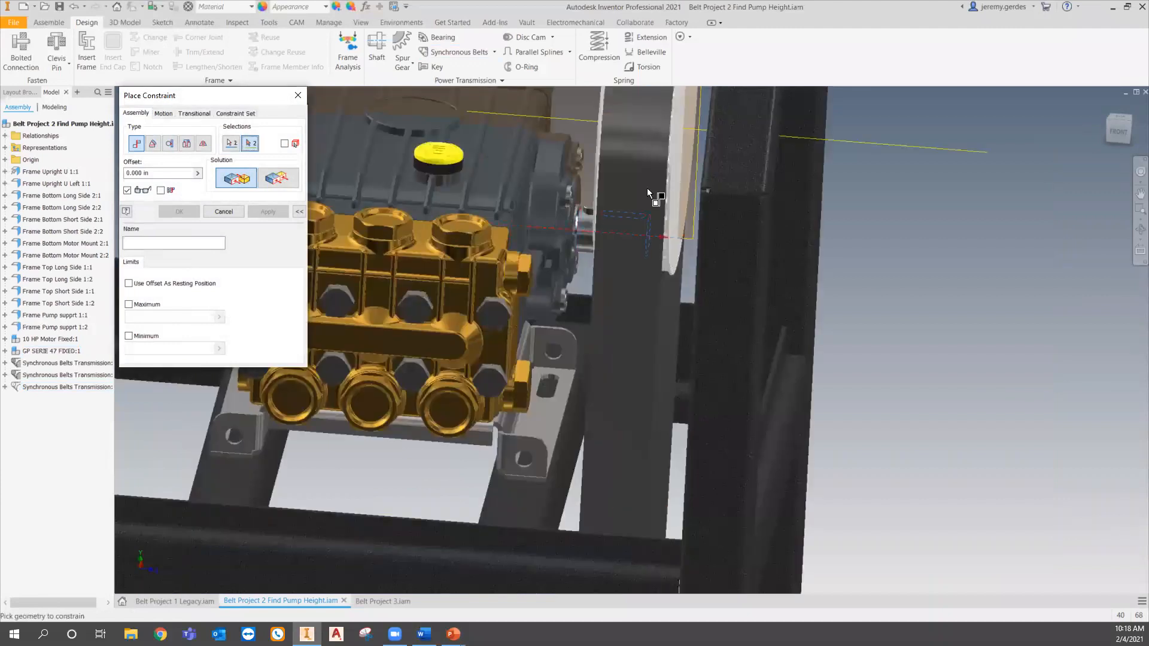
click(680, 182)
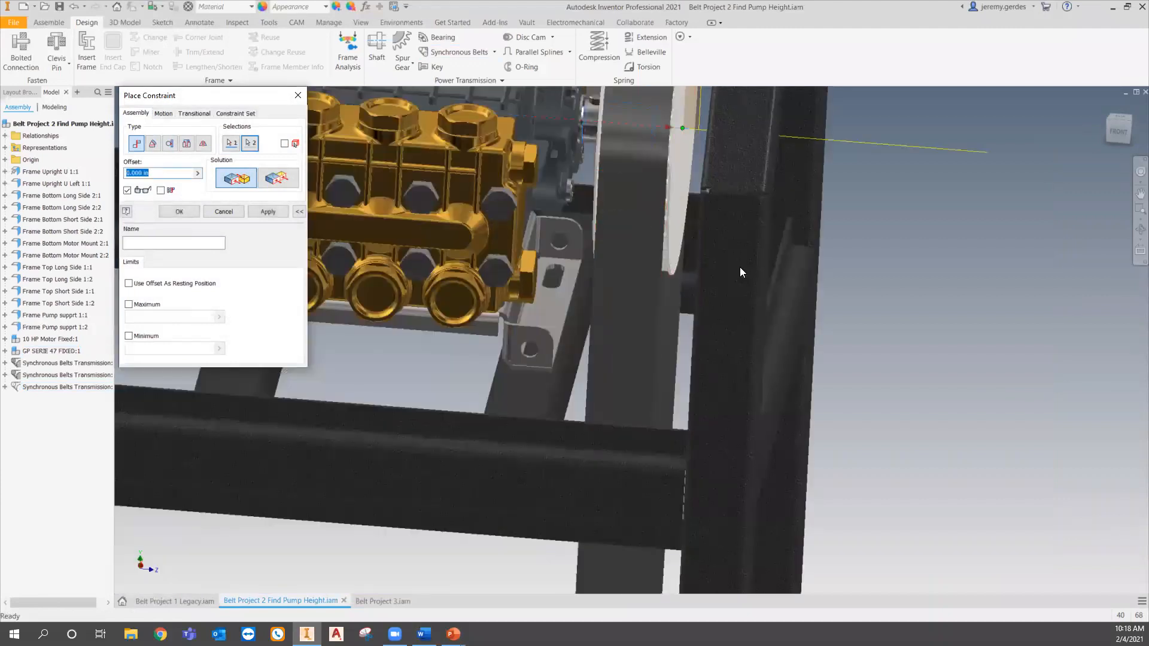
scroll(739, 267, down, 4)
click(179, 211)
- Switch to the Belt Project 3 assembly
scroll(583, 297, down, 4)
shift+middle_drag(583, 297, 497, 287)
scroll(497, 287, up, 3)
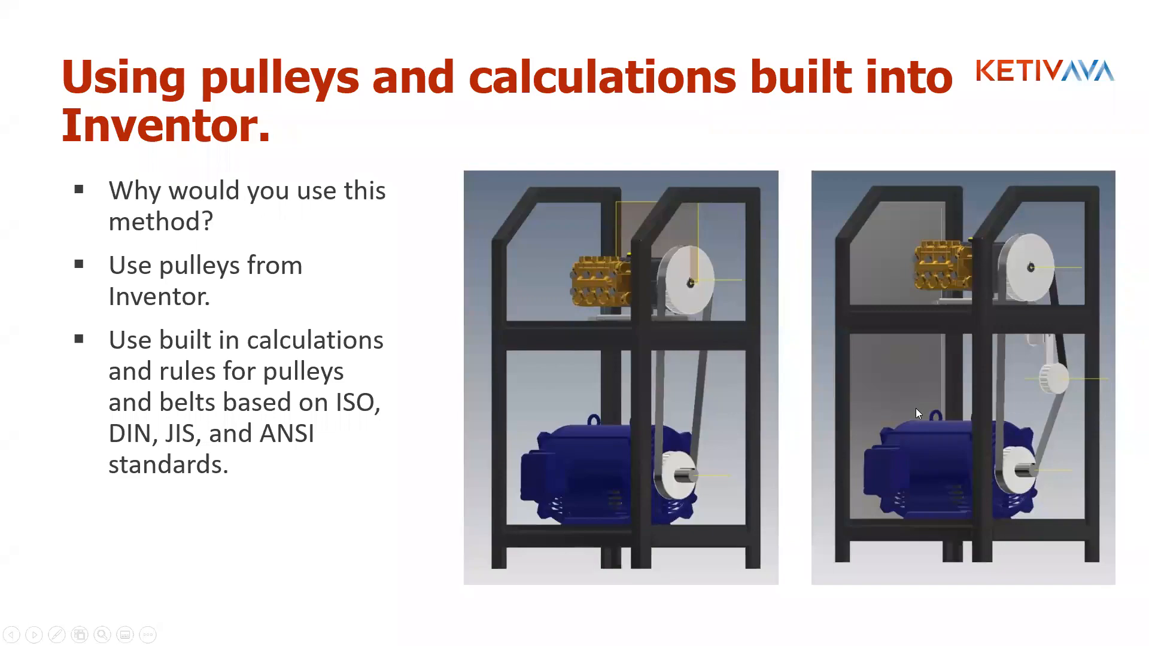
key(alt+Tab)
click(373, 600)
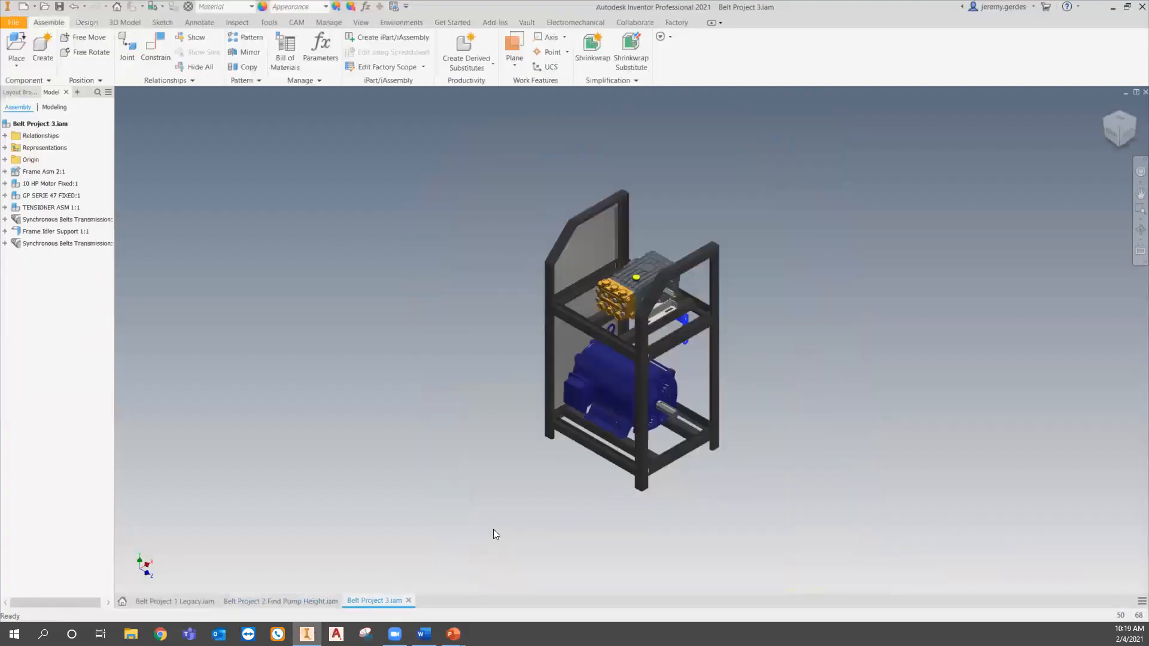
- Start the Synchronous Belts generator in Belt Project 3 and select the motor shaft's end face as the belt mid plane
shift+middle_drag(499, 526, 508, 490)
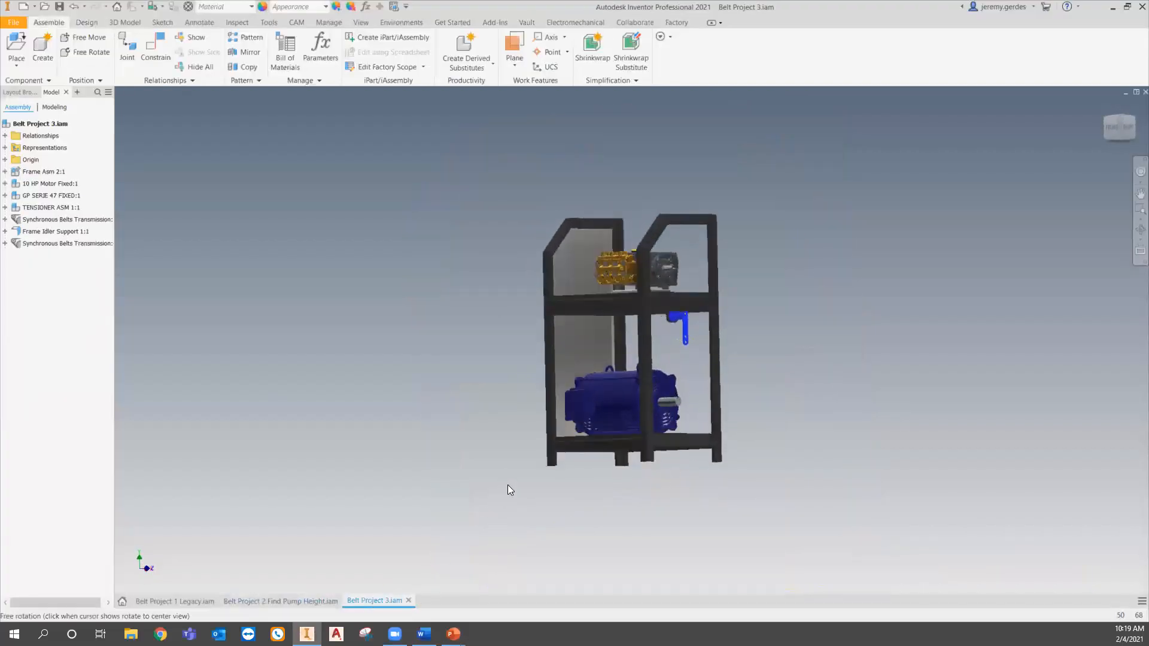
scroll(613, 343, down, 3)
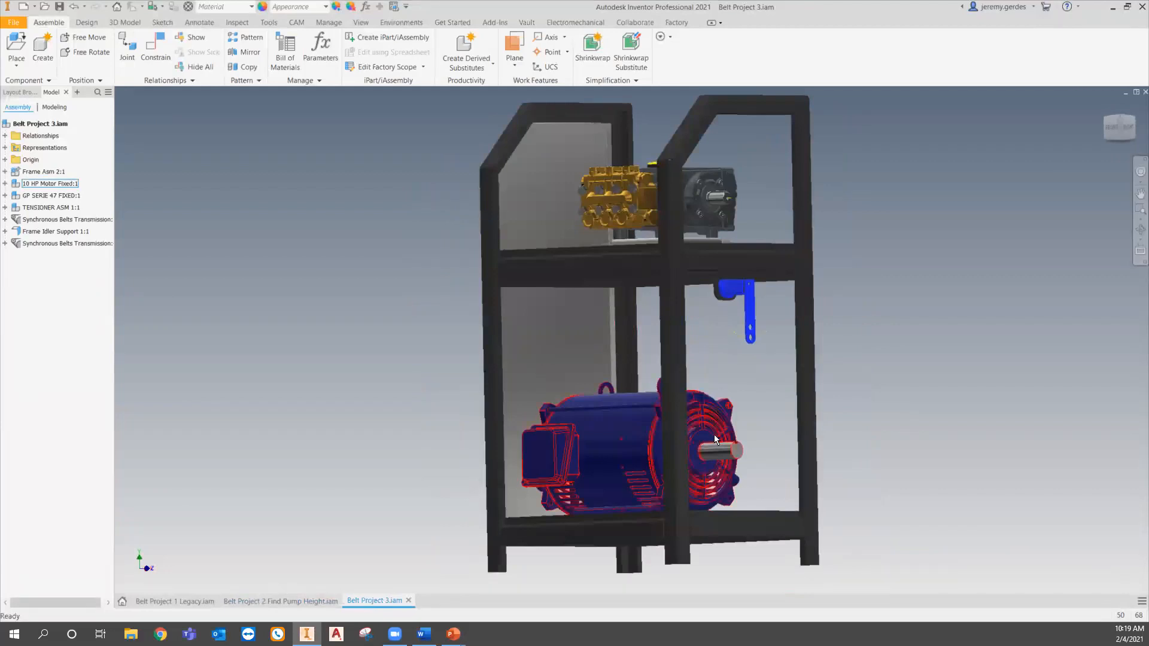
middle_drag(713, 434, 701, 450)
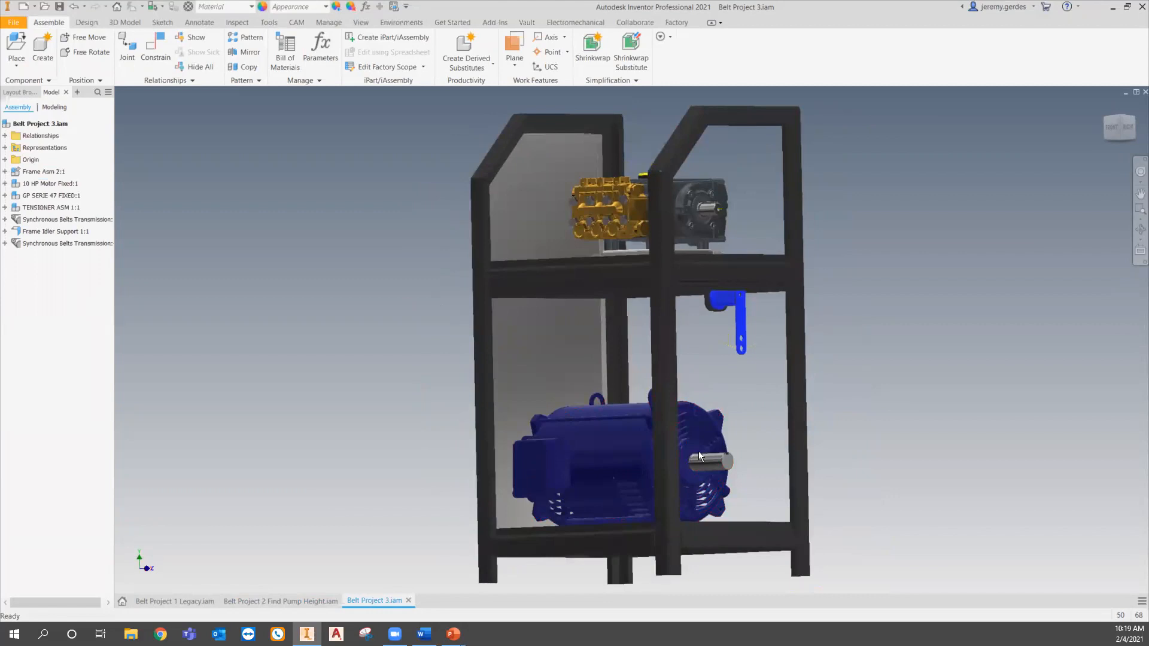
click(688, 205)
click(724, 291)
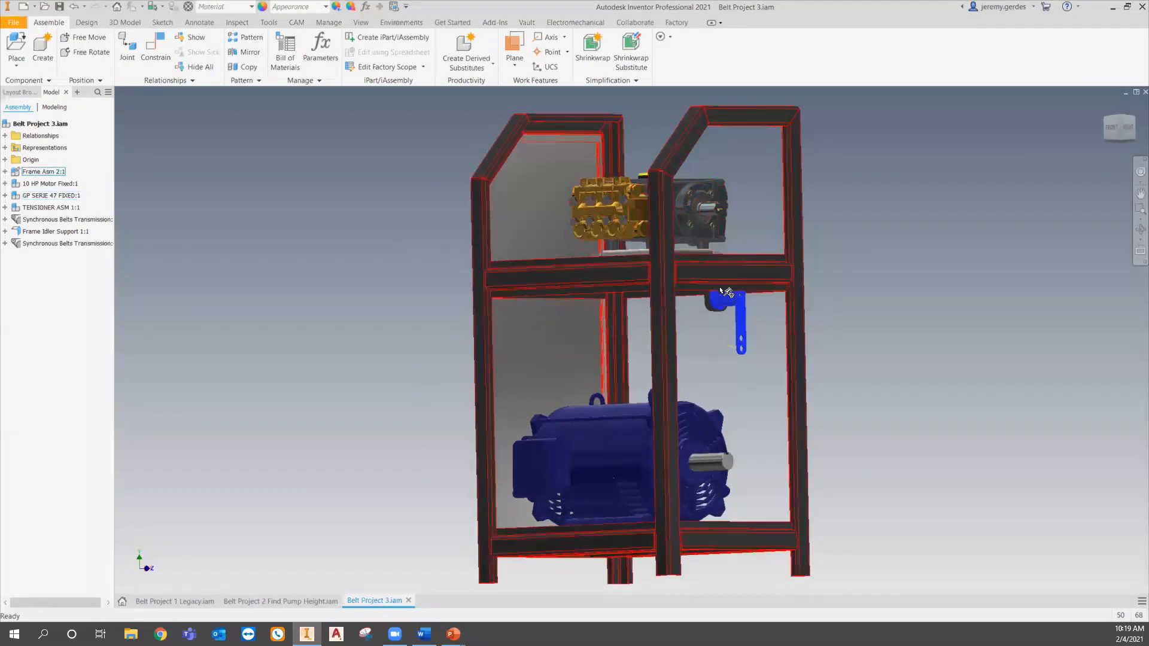
mouse_move(735, 306)
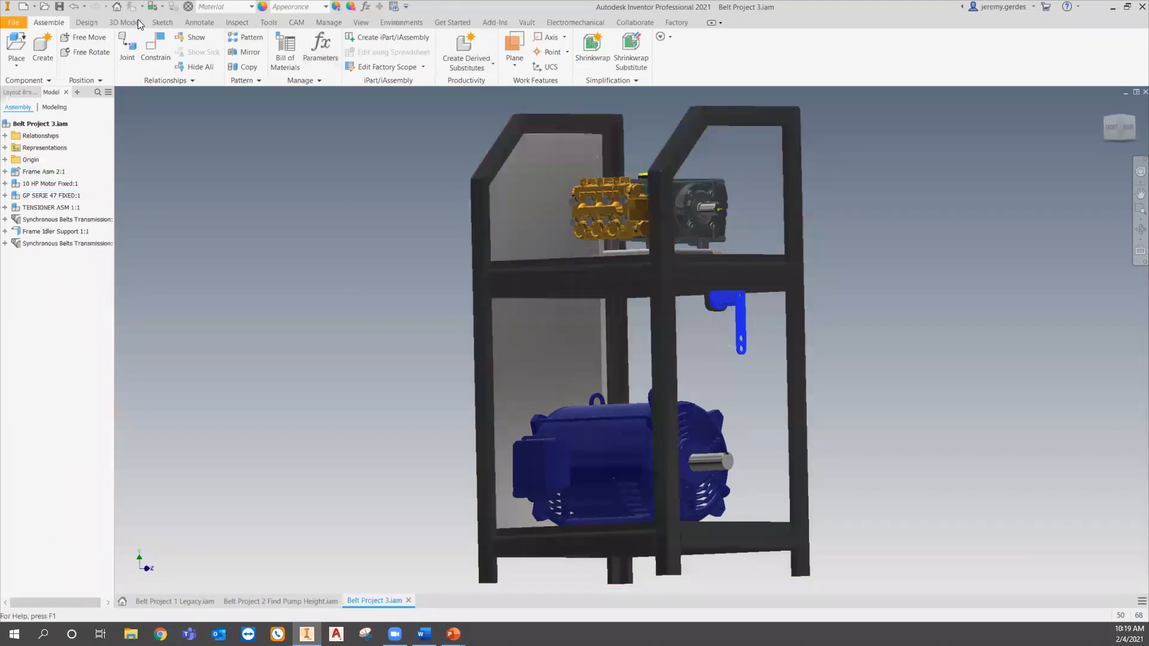
click(85, 22)
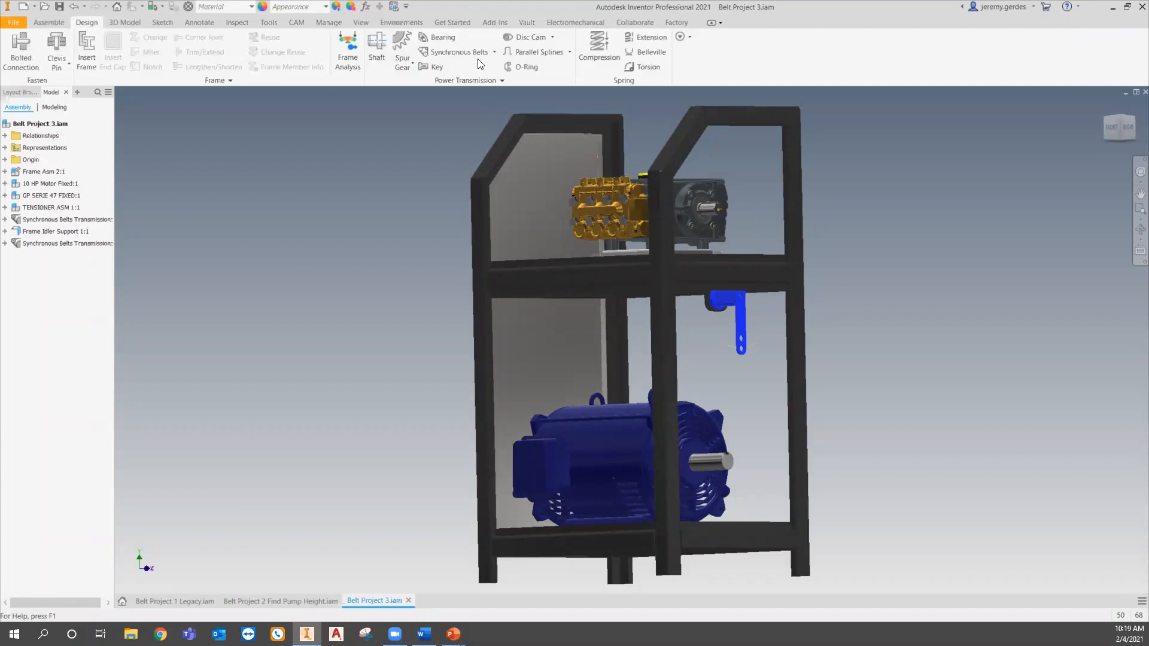
click(456, 54)
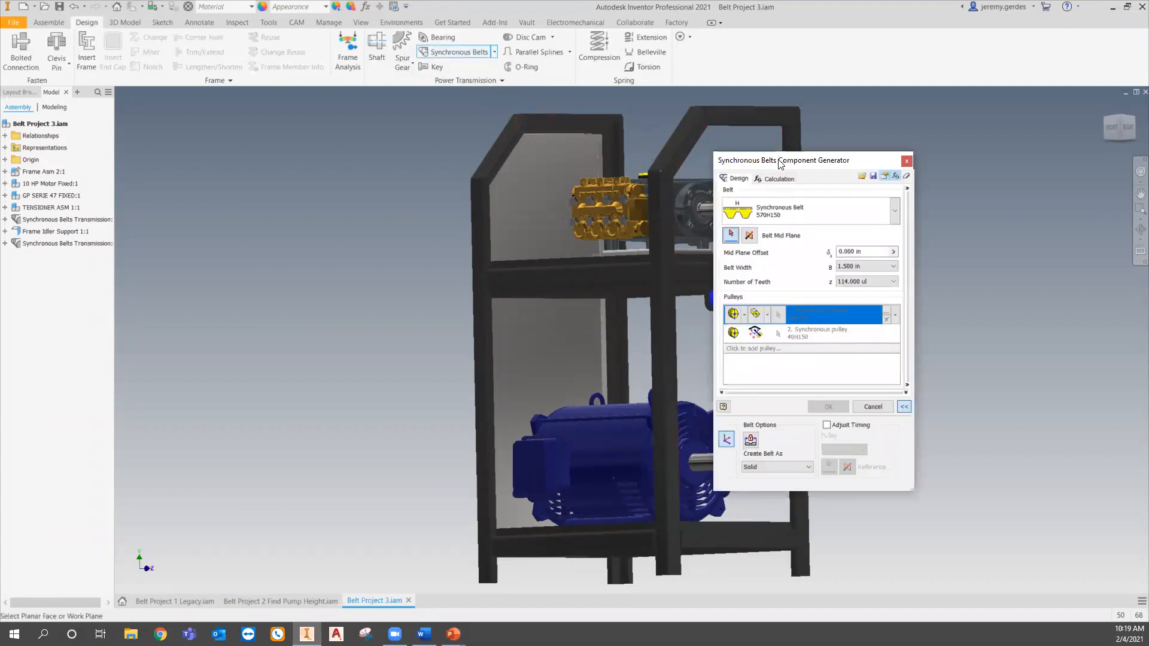
drag(780, 160, 392, 173)
scroll(720, 449, down, 3)
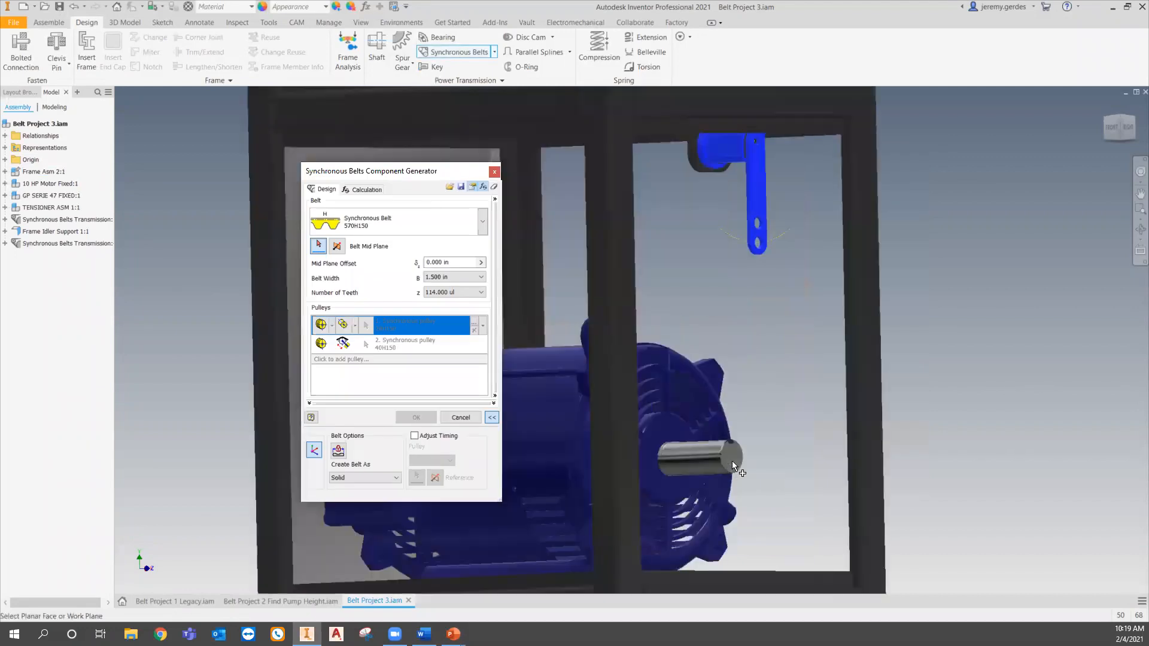
click(734, 457)
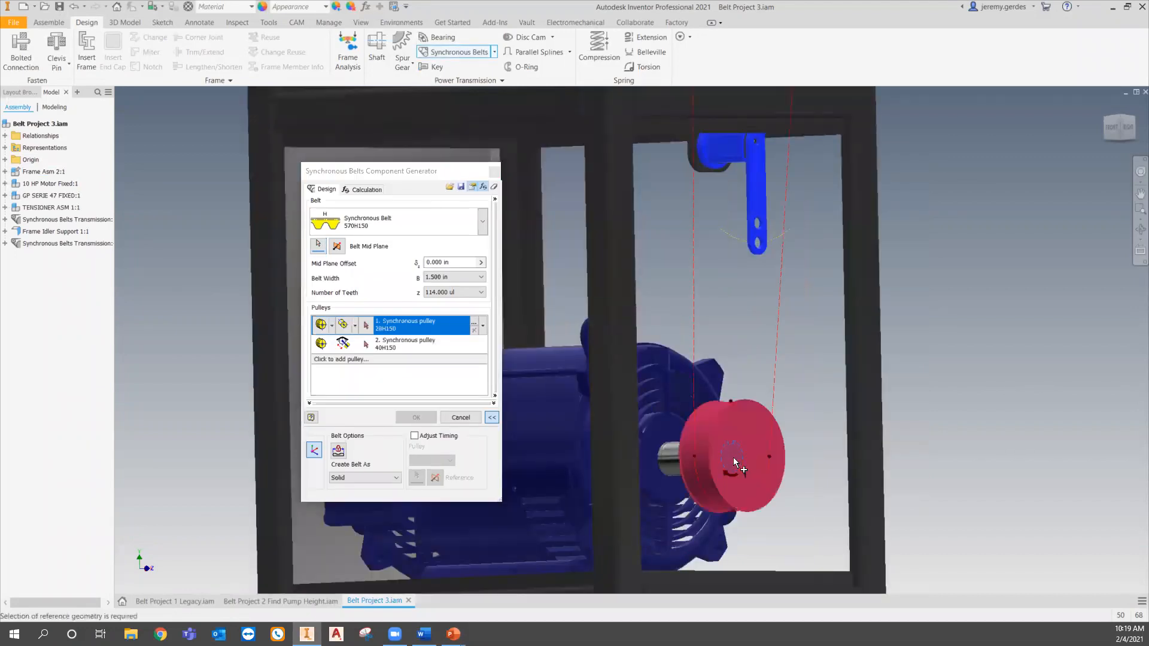
- Keep the first pulley as a component and set its placement to fixed position by selected geometry
click(355, 326)
click(332, 326)
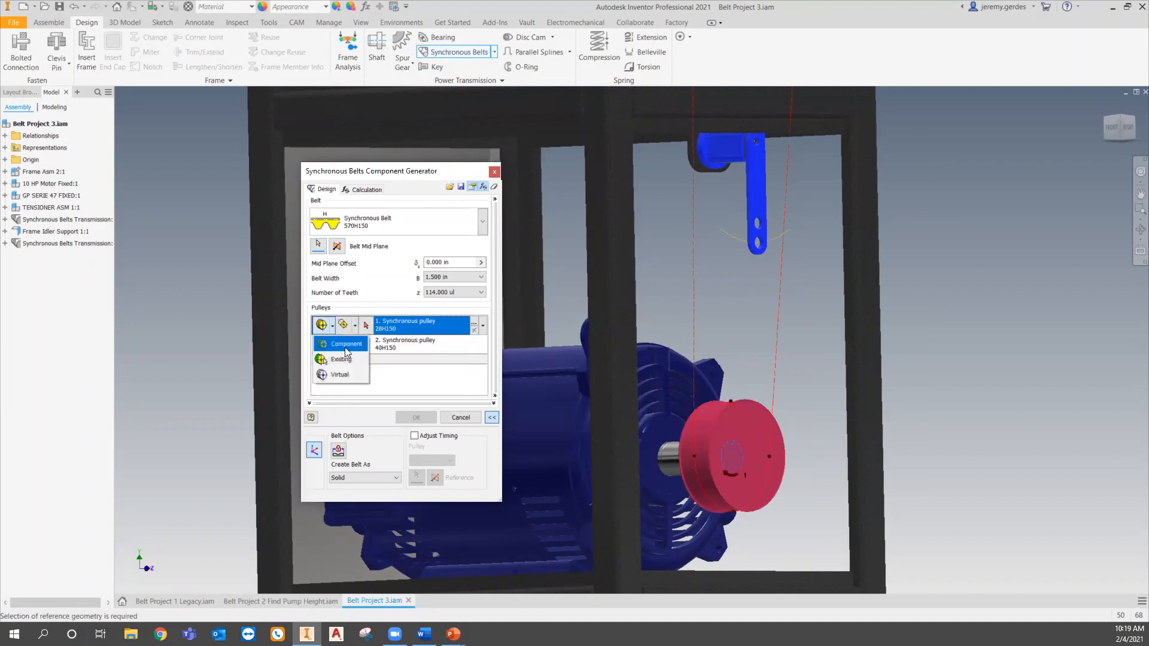
click(345, 348)
click(355, 326)
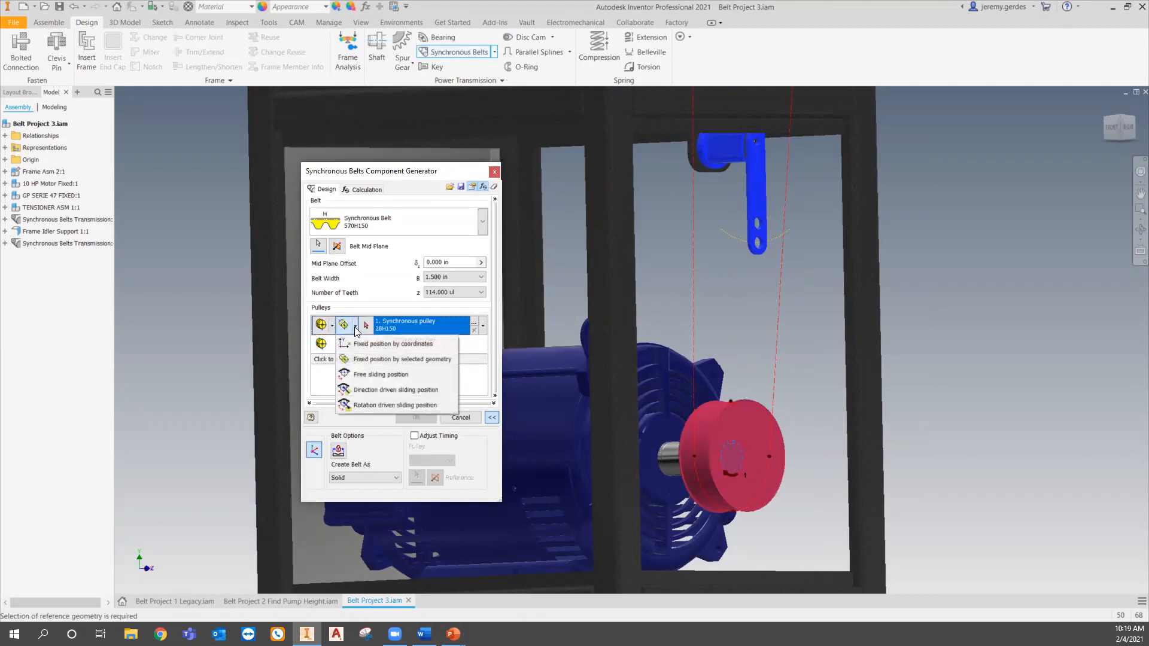
click(377, 359)
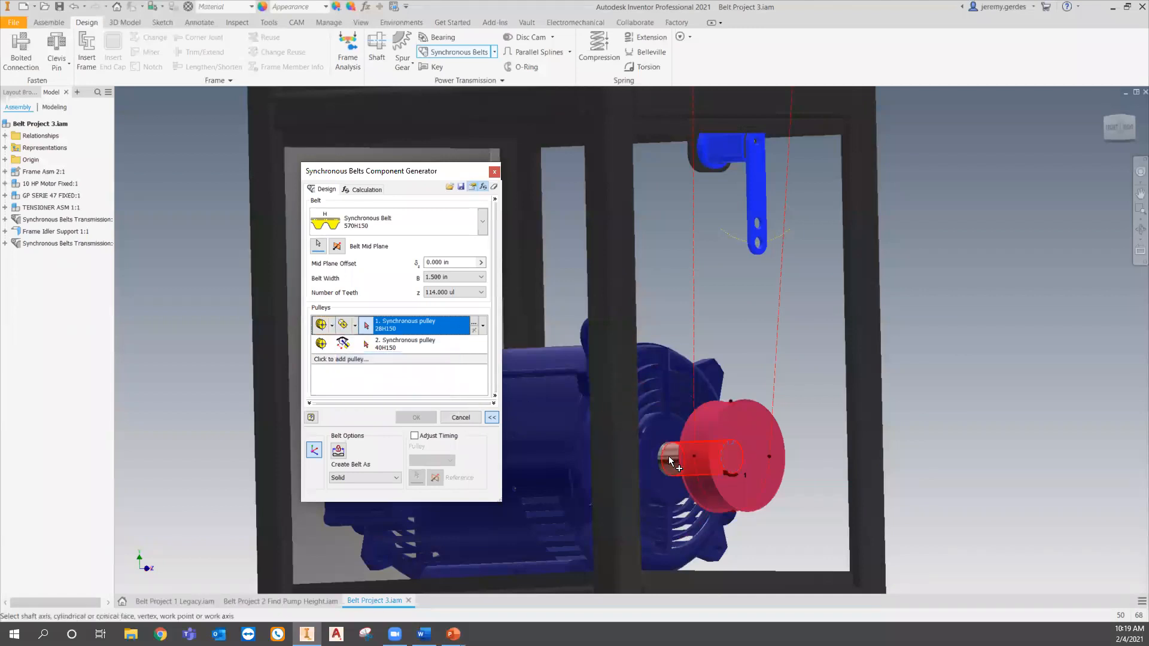
- Set the belt mid plane offset to -2.000 in and review the first pulley's properties
click(481, 263)
click(553, 291)
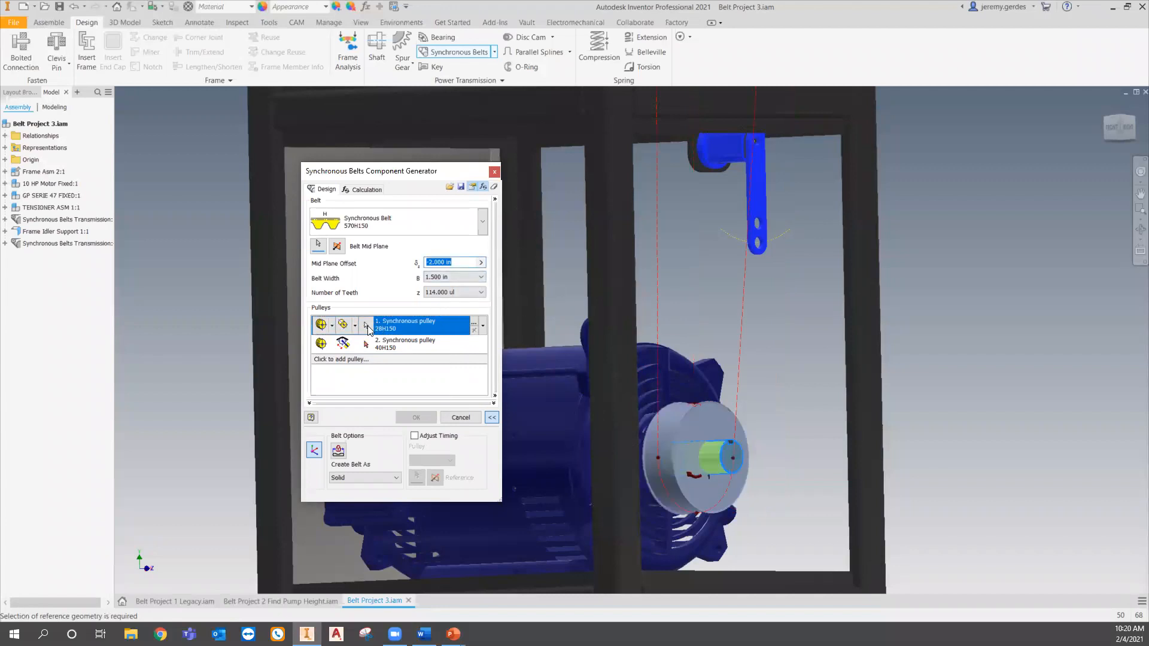
click(473, 325)
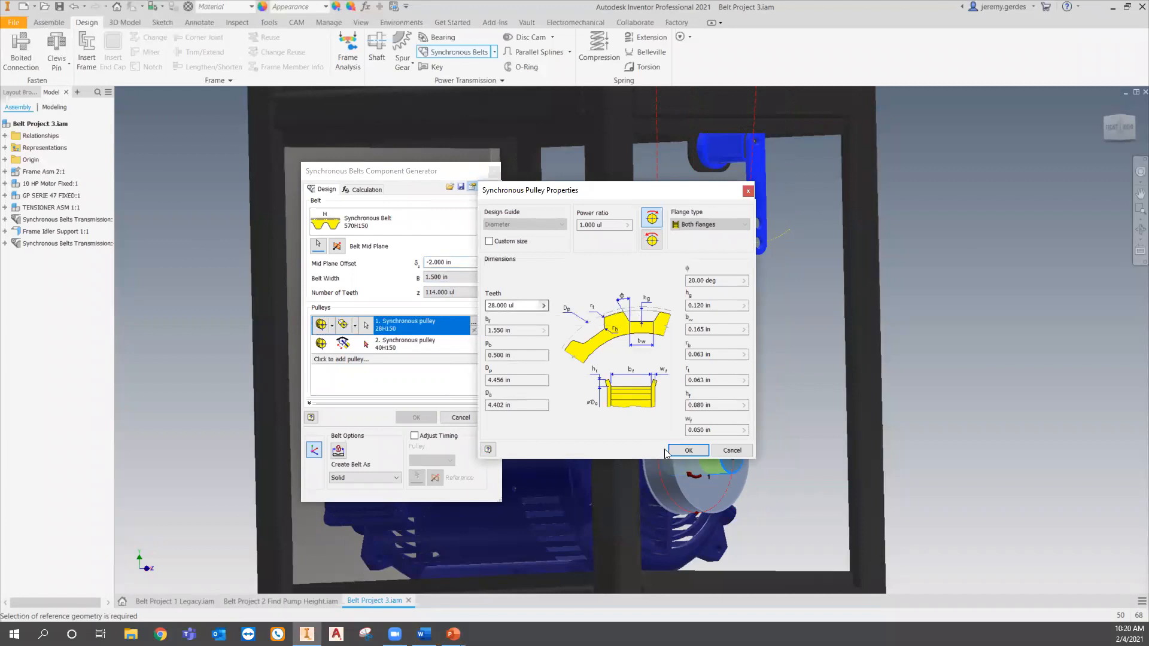
click(688, 450)
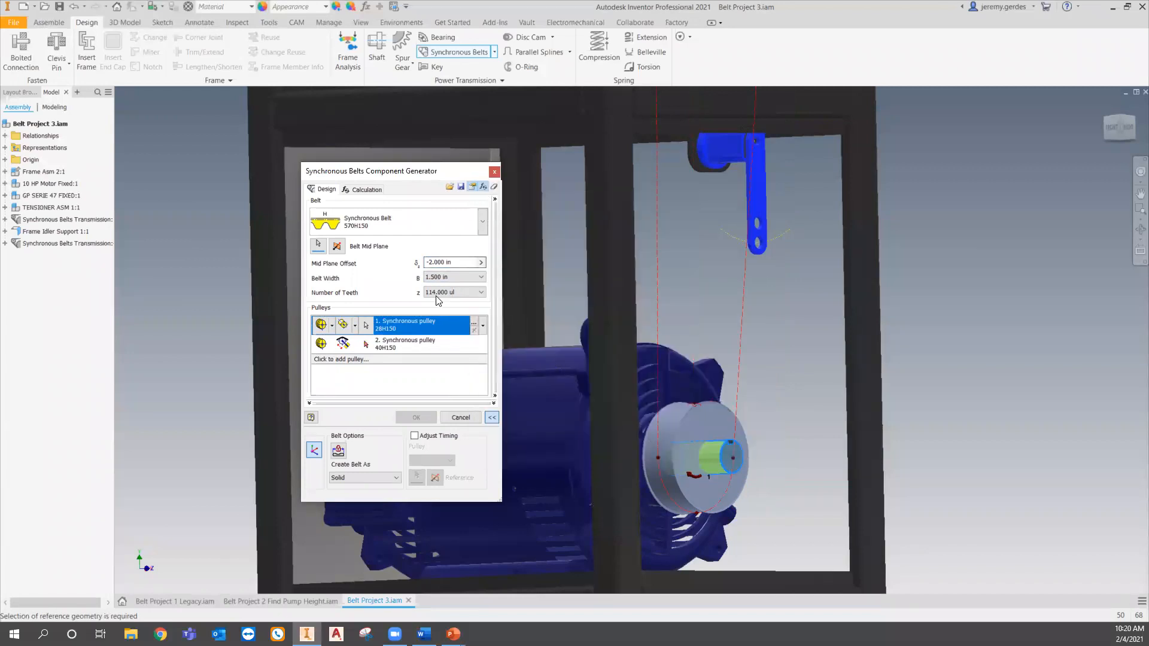
- Set the second pulley to fixed position by selected geometry and place it on the pump shaft
click(336, 347)
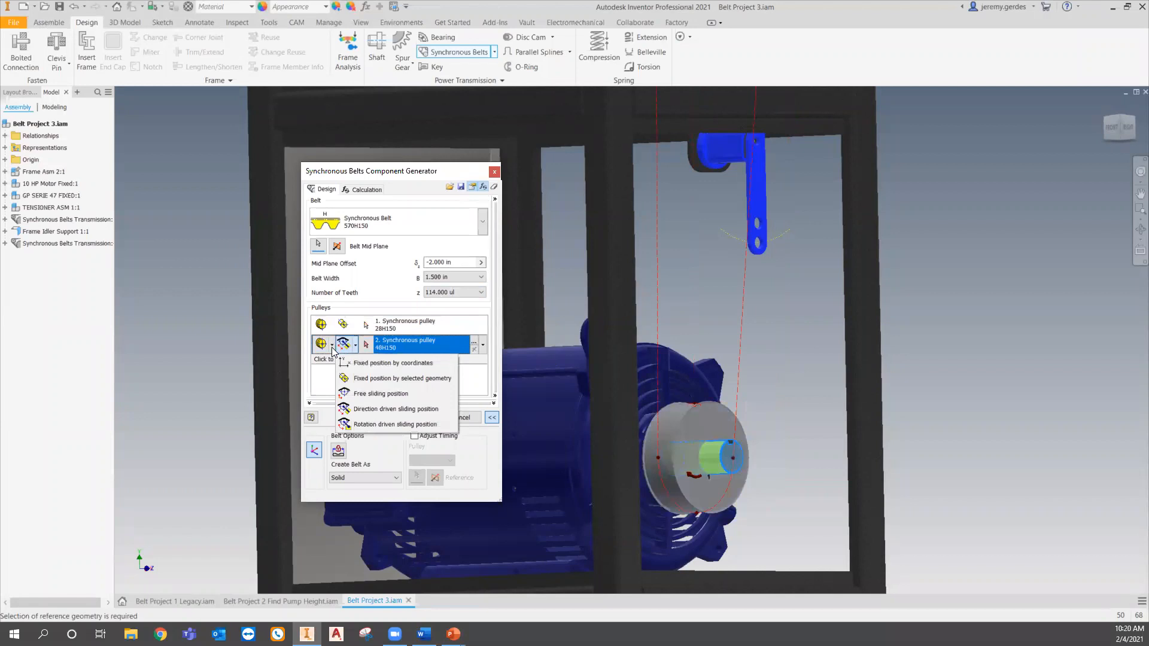
click(381, 378)
scroll(734, 441, down, 3)
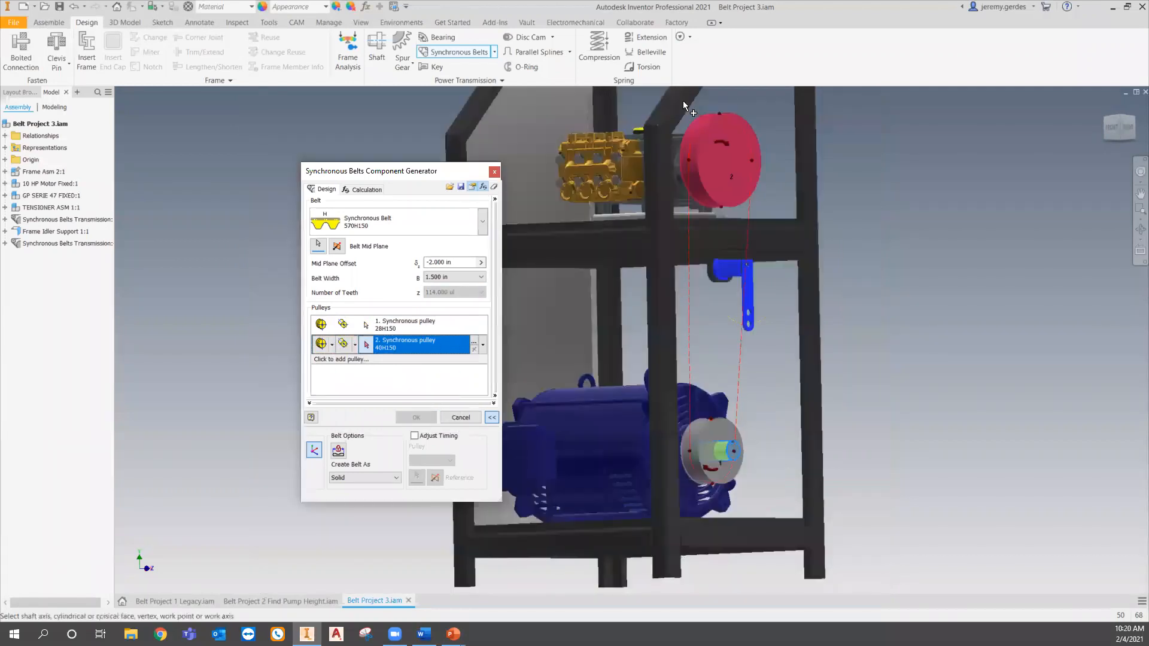
shift+middle_drag(698, 231, 745, 227)
scroll(716, 137, up, 5)
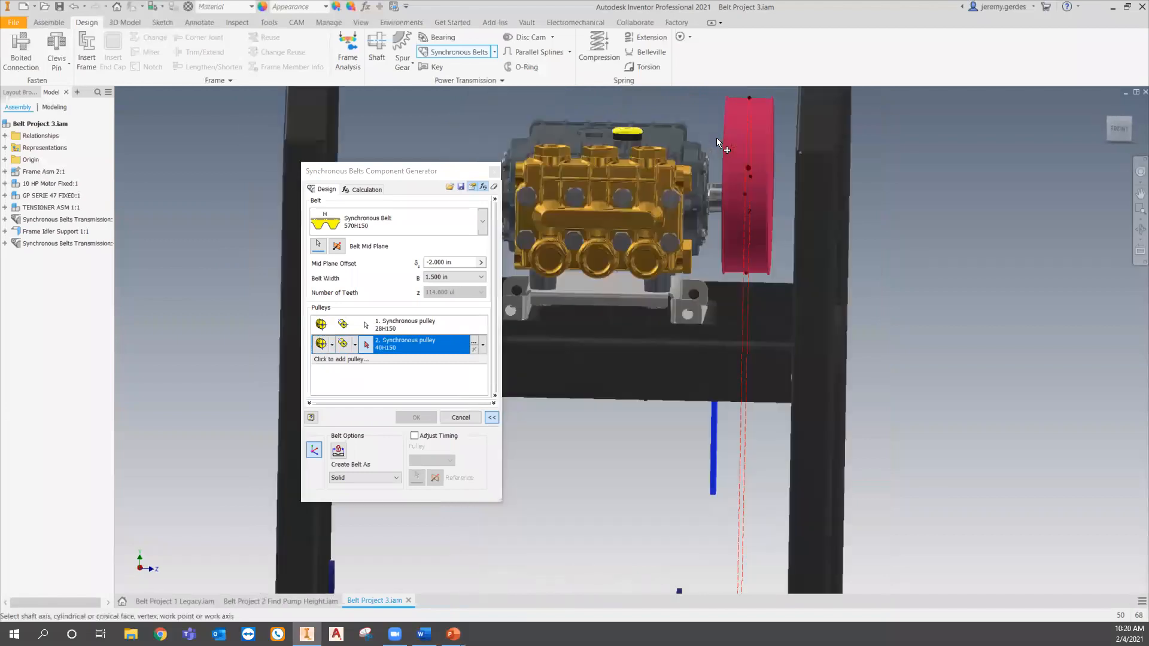
click(717, 244)
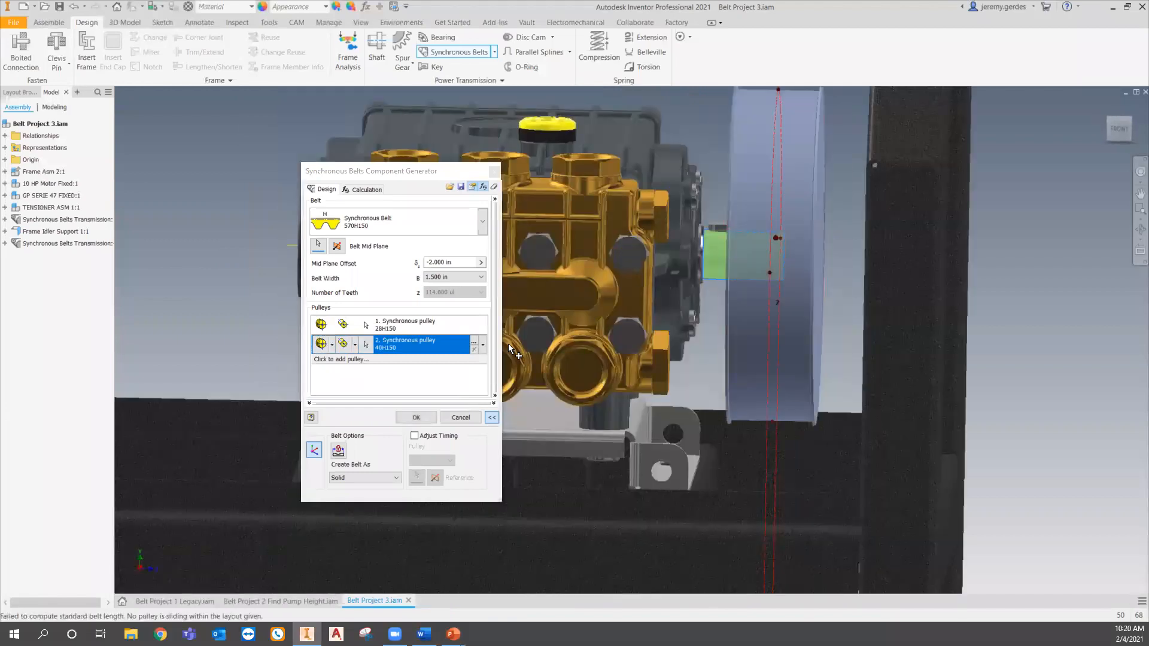
- Inspect the second pulley's properties and the belt layout around the pump pulley
click(475, 343)
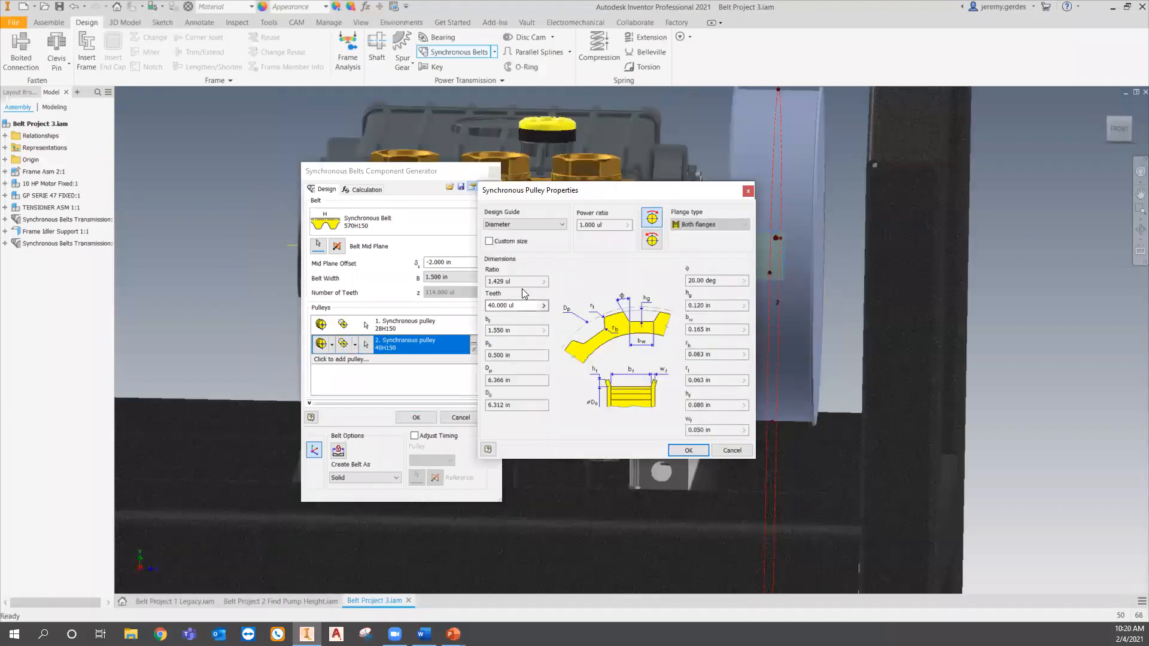
click(687, 450)
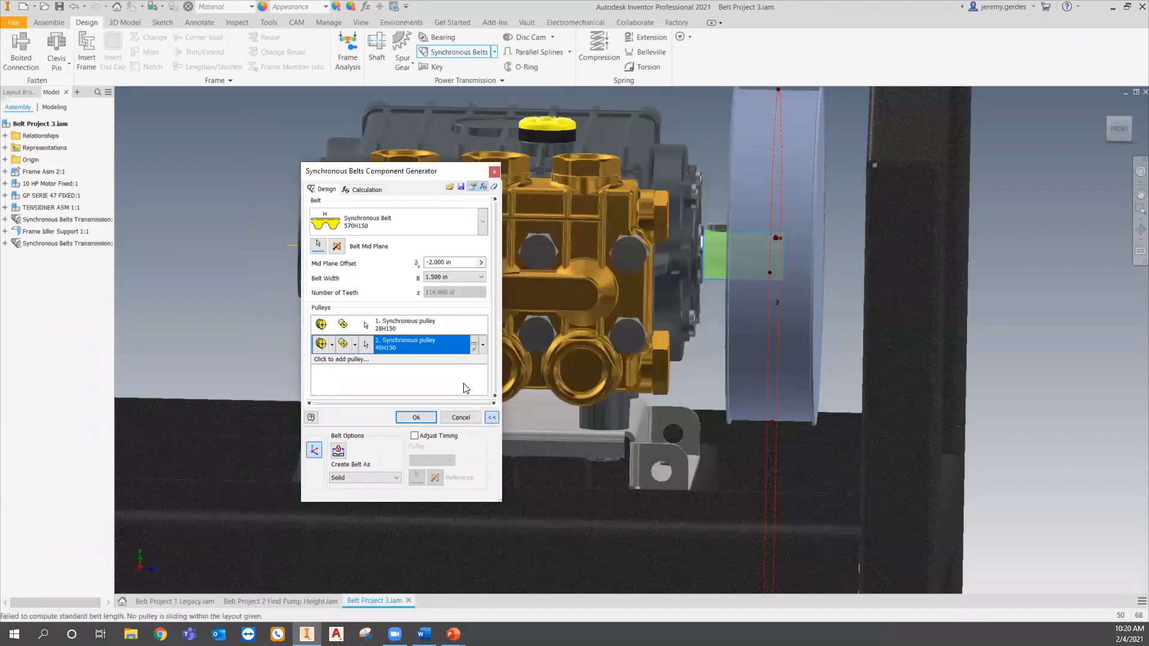
middle_drag(786, 353, 809, 174)
scroll(818, 459, down, 4)
shift+middle_drag(928, 462, 873, 468)
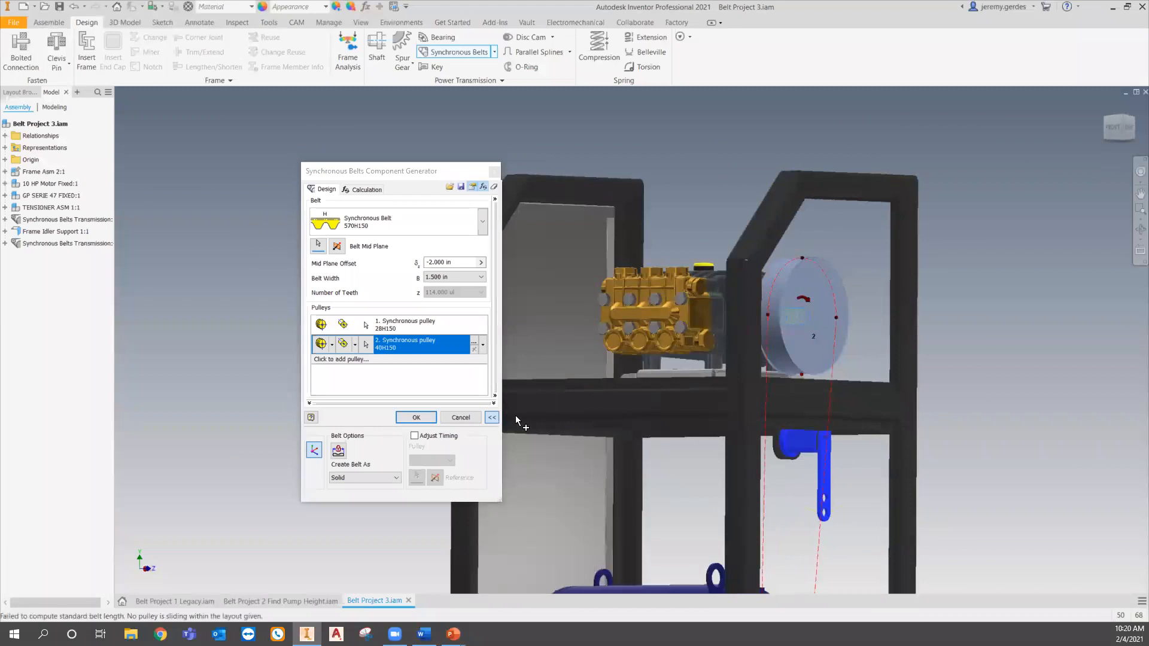
- Add a third pulley of type H - Double flanged straight-sided teeth to the belt
click(367, 376)
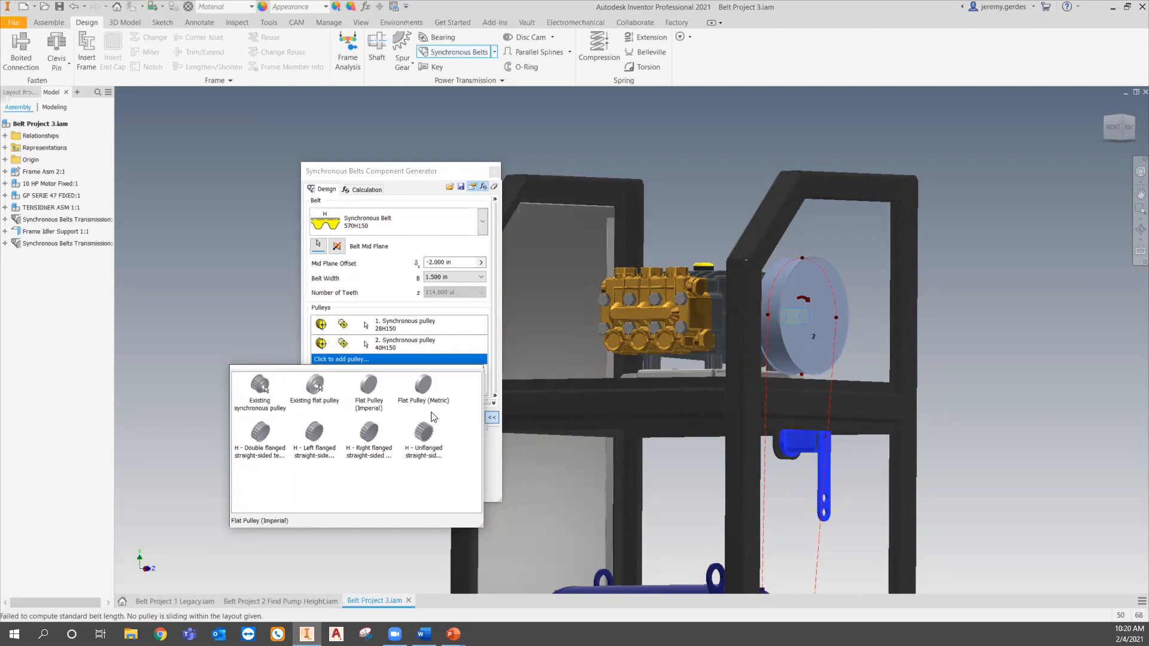
click(271, 432)
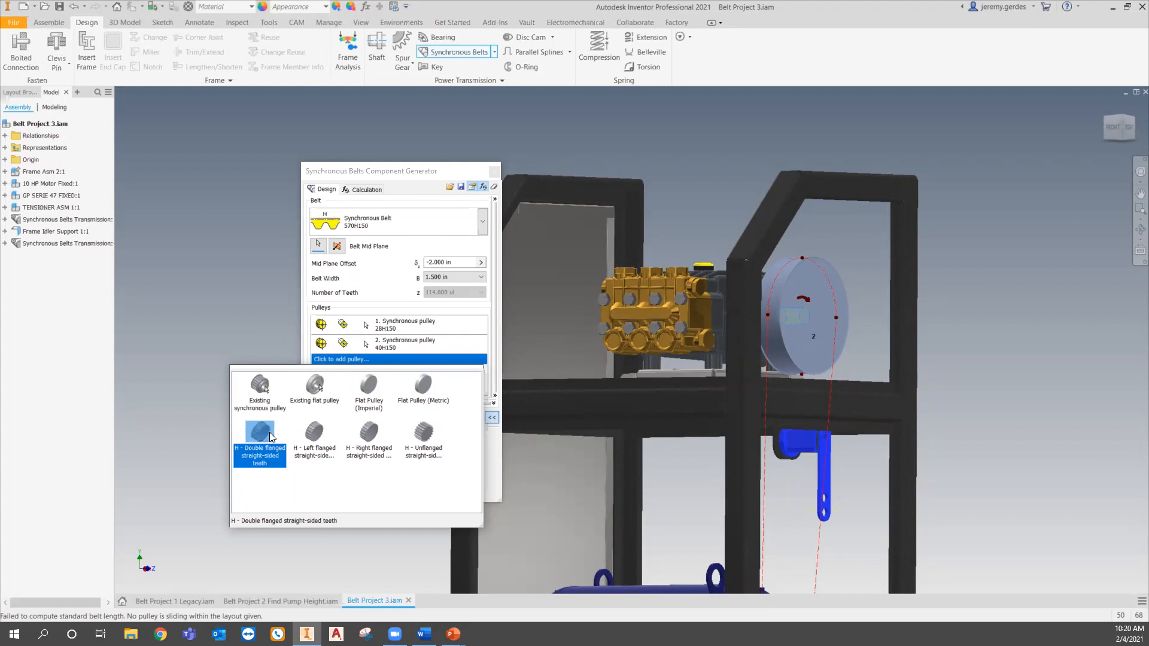
click(326, 435)
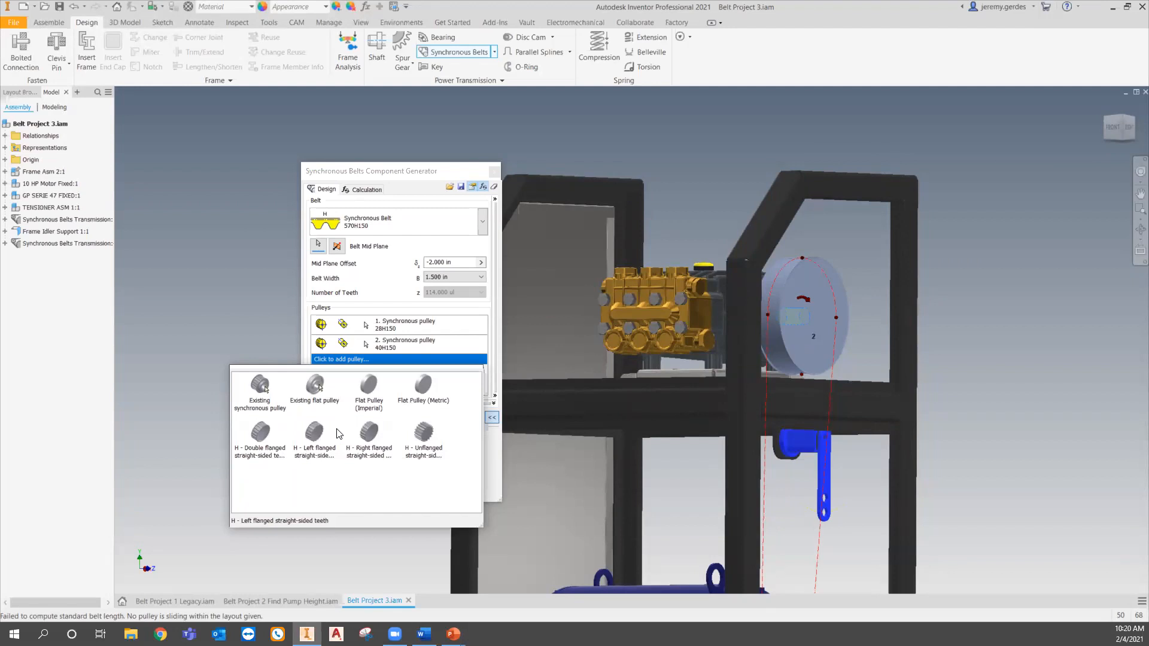
click(262, 434)
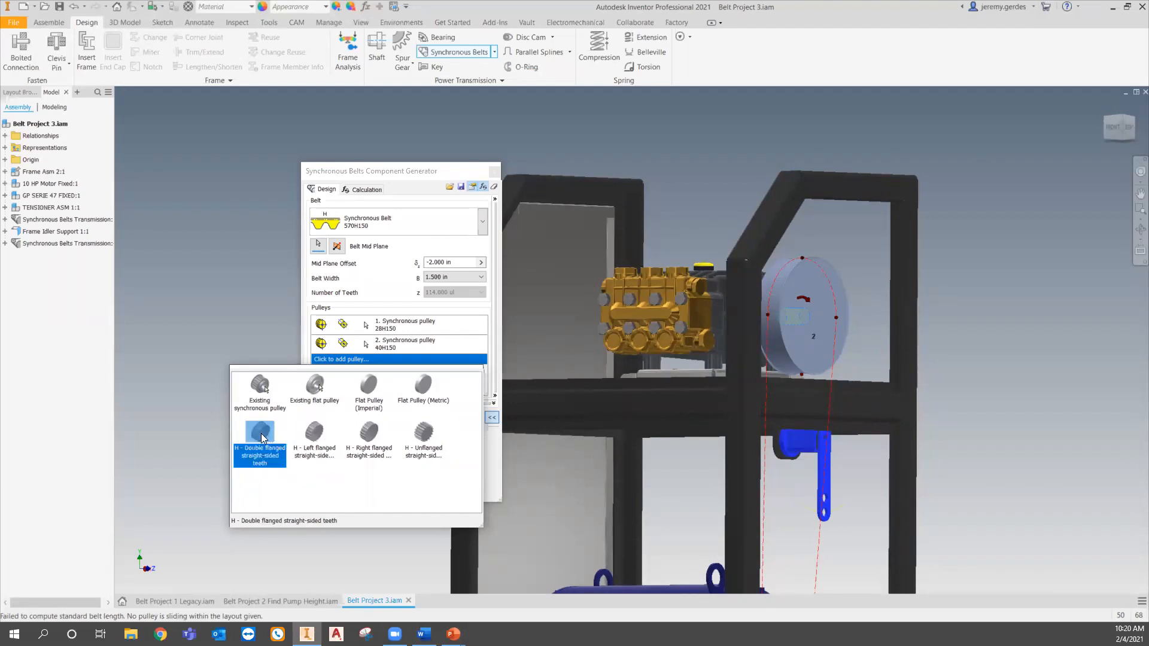
double_click(261, 437)
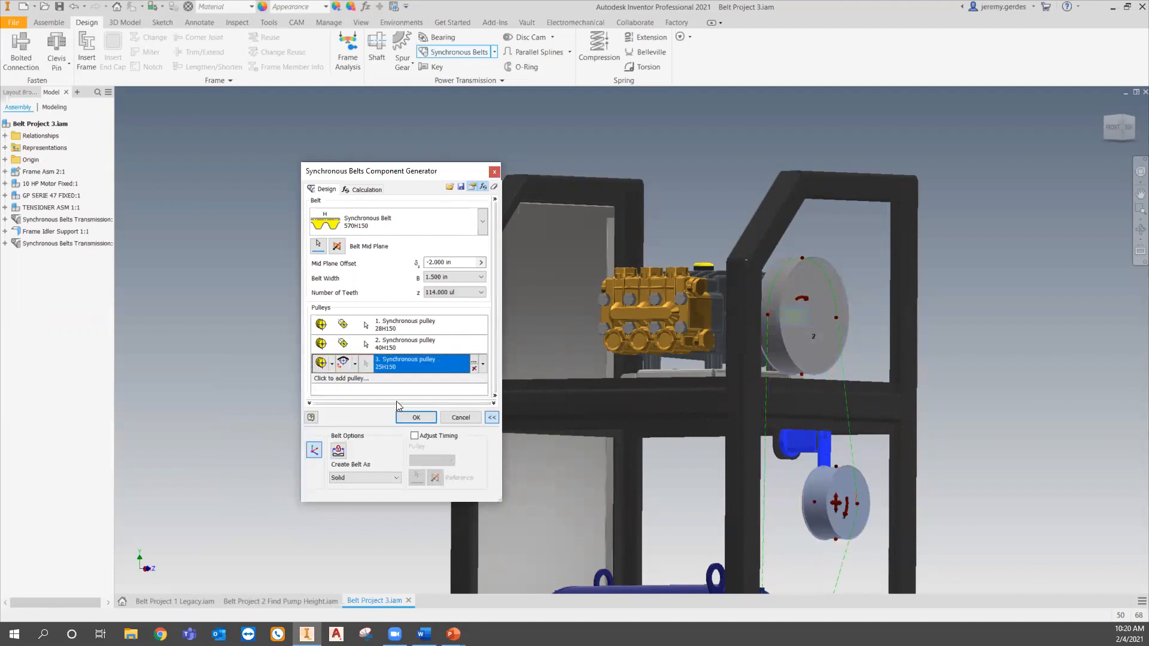
- Set the third pulley's number of teeth to 18 in its properties
click(476, 363)
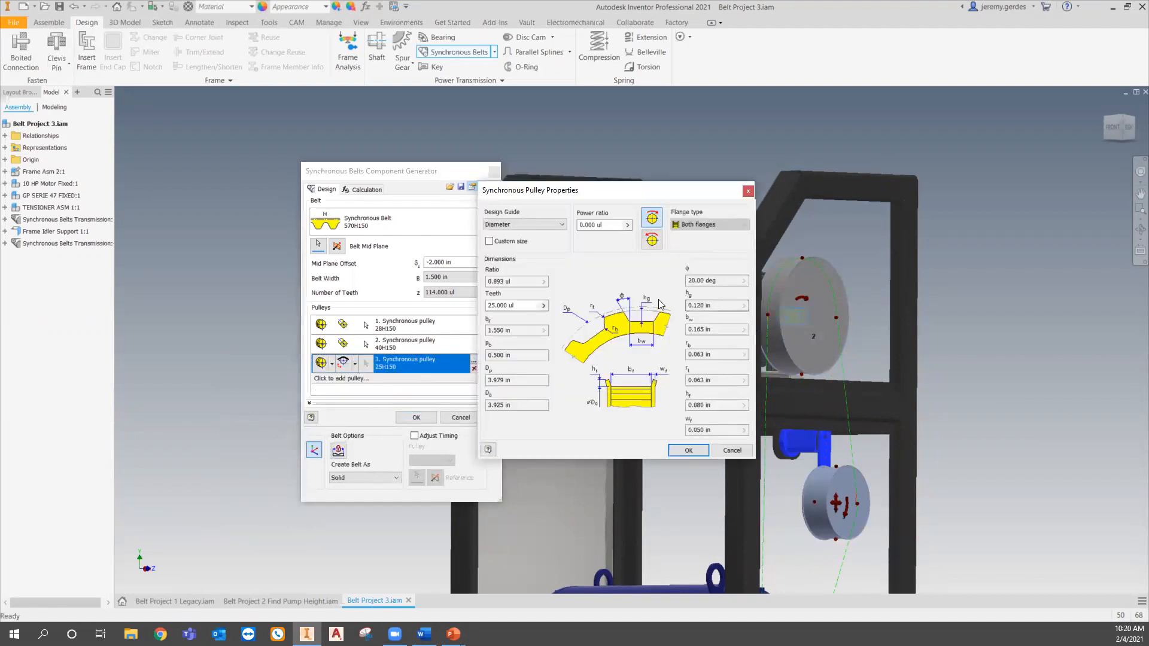
click(546, 305)
mouse_move(589, 335)
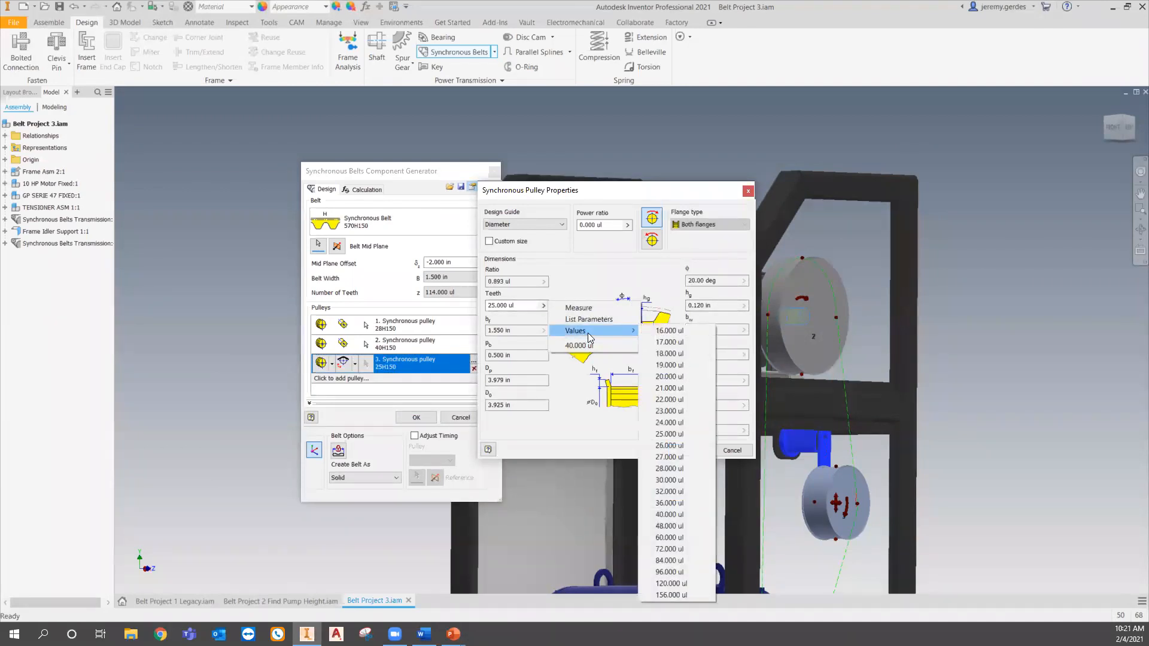
click(676, 355)
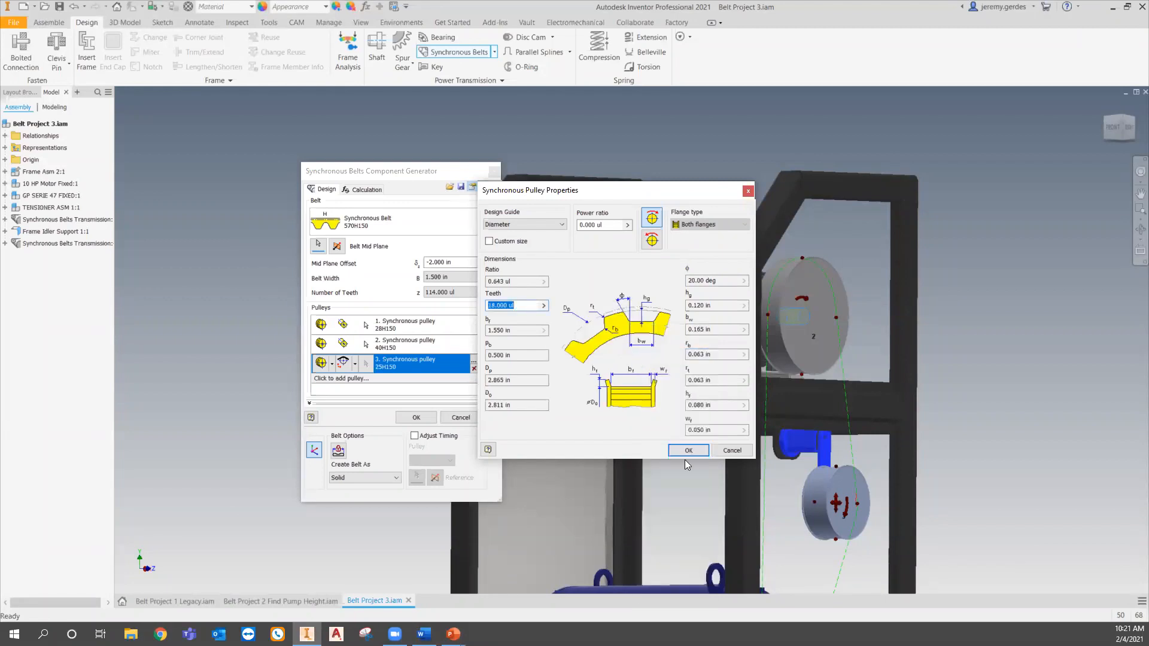
click(688, 450)
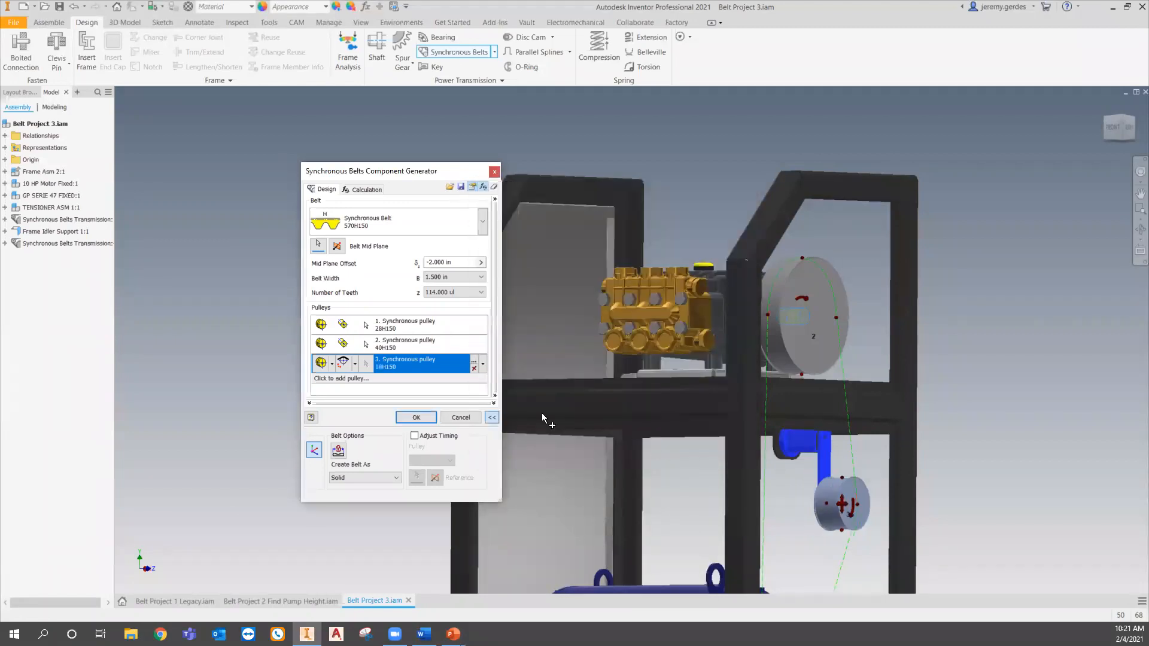
- Set the third pulley to free sliding position and drag it beside the tensioner arm
click(356, 366)
click(381, 414)
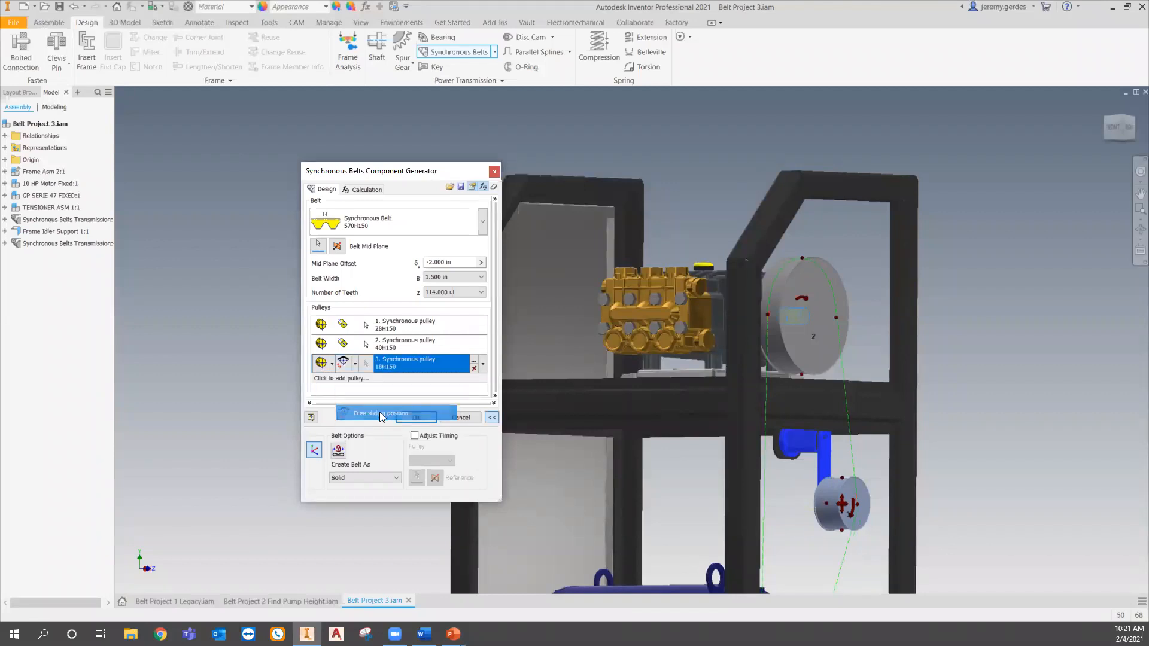
click(1131, 130)
scroll(651, 334, up, 5)
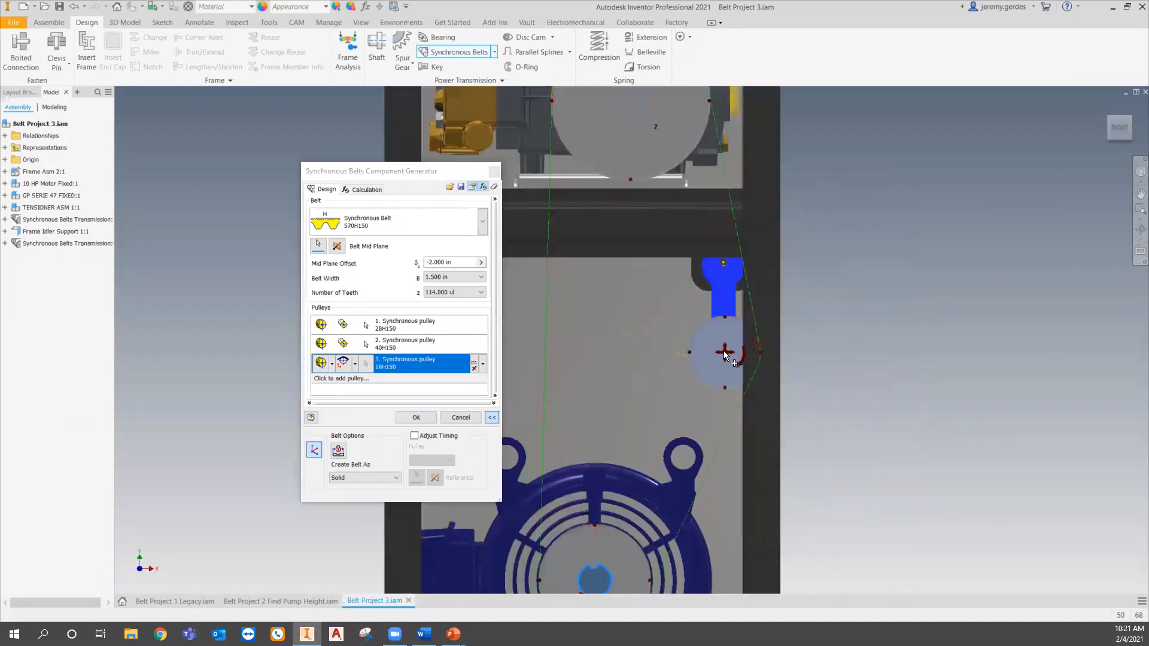
drag(724, 351, 712, 394)
- Try 120 belt teeth while dragging the third pulley, then return the belt to 114 teeth
click(480, 292)
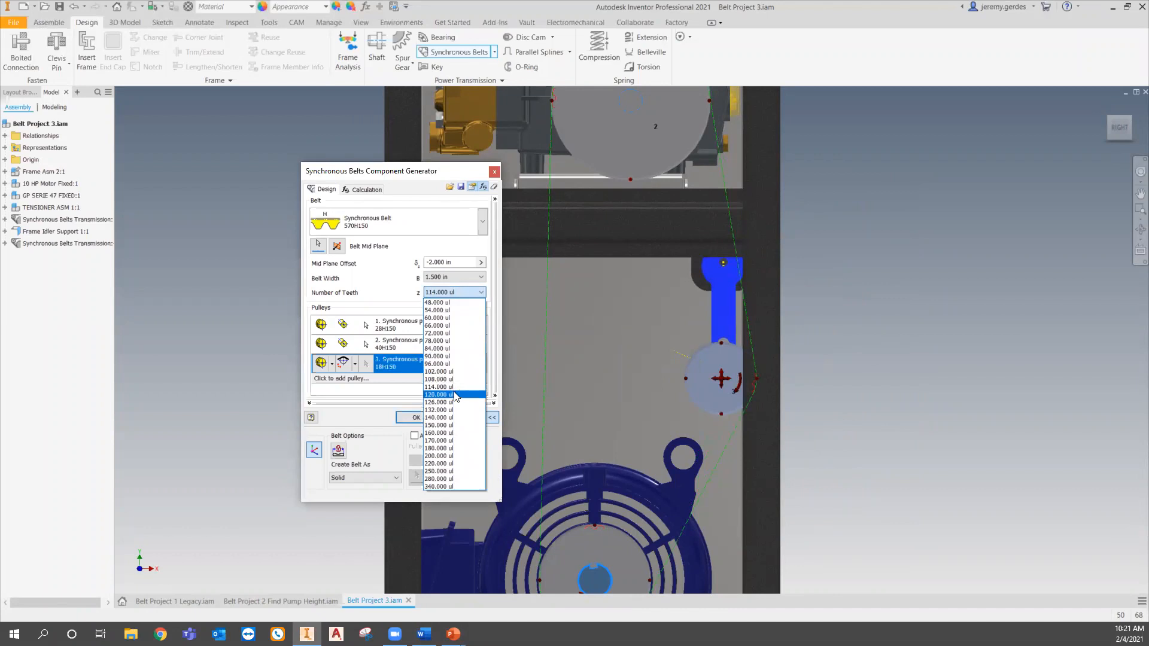
click(455, 395)
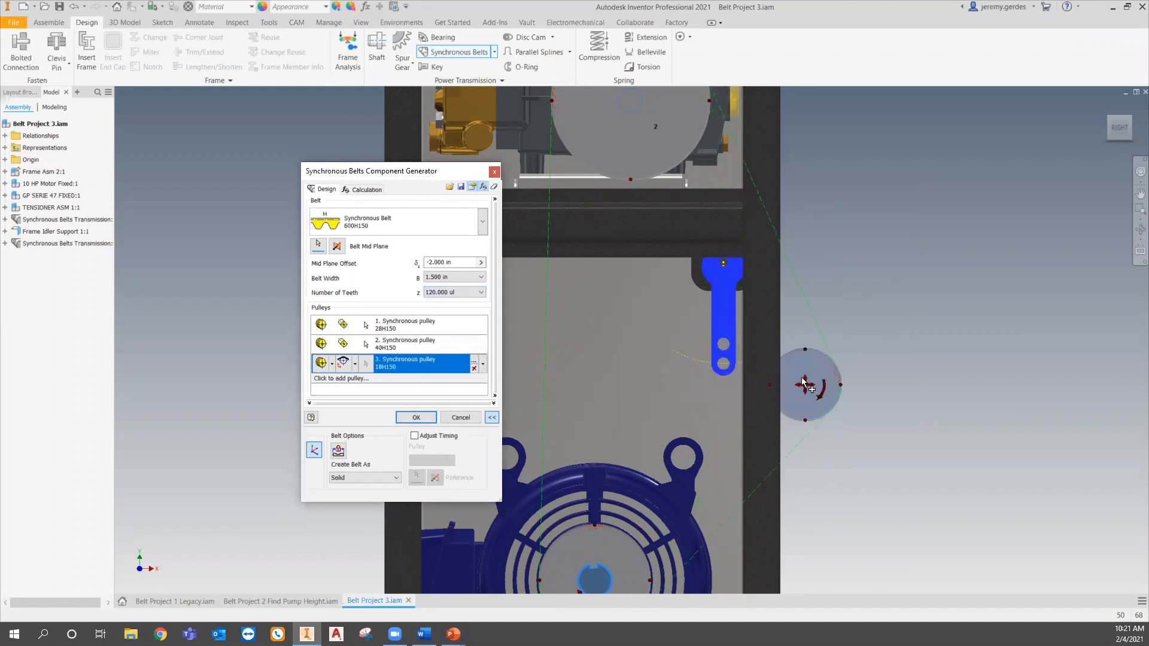
drag(802, 381, 823, 367)
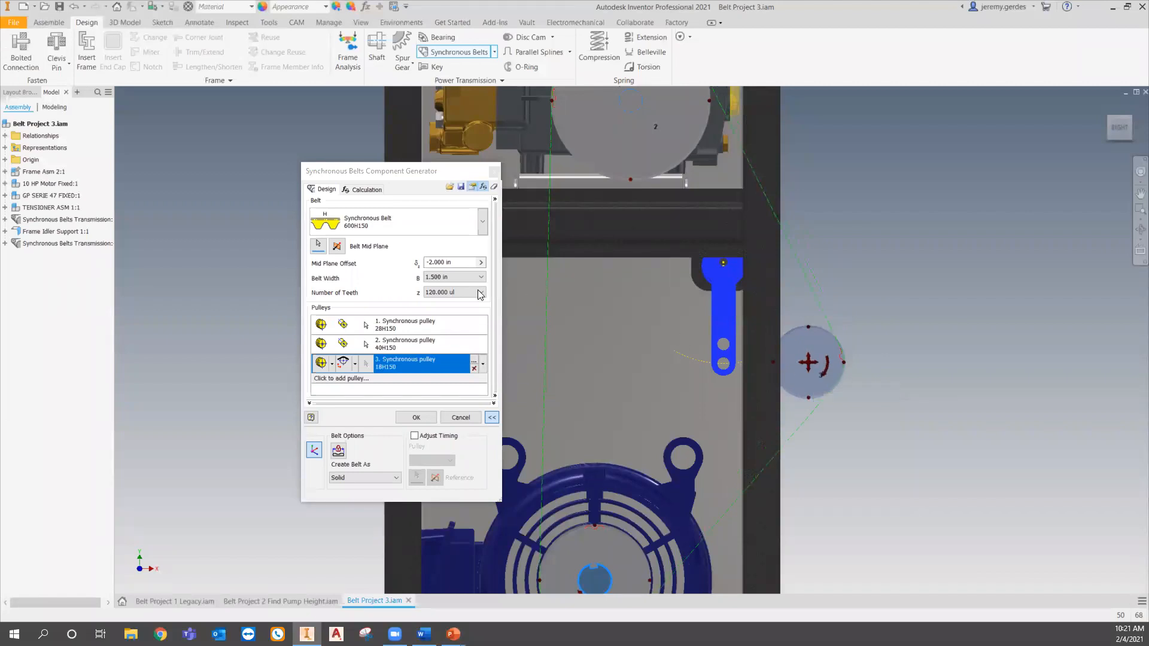
click(481, 293)
click(465, 388)
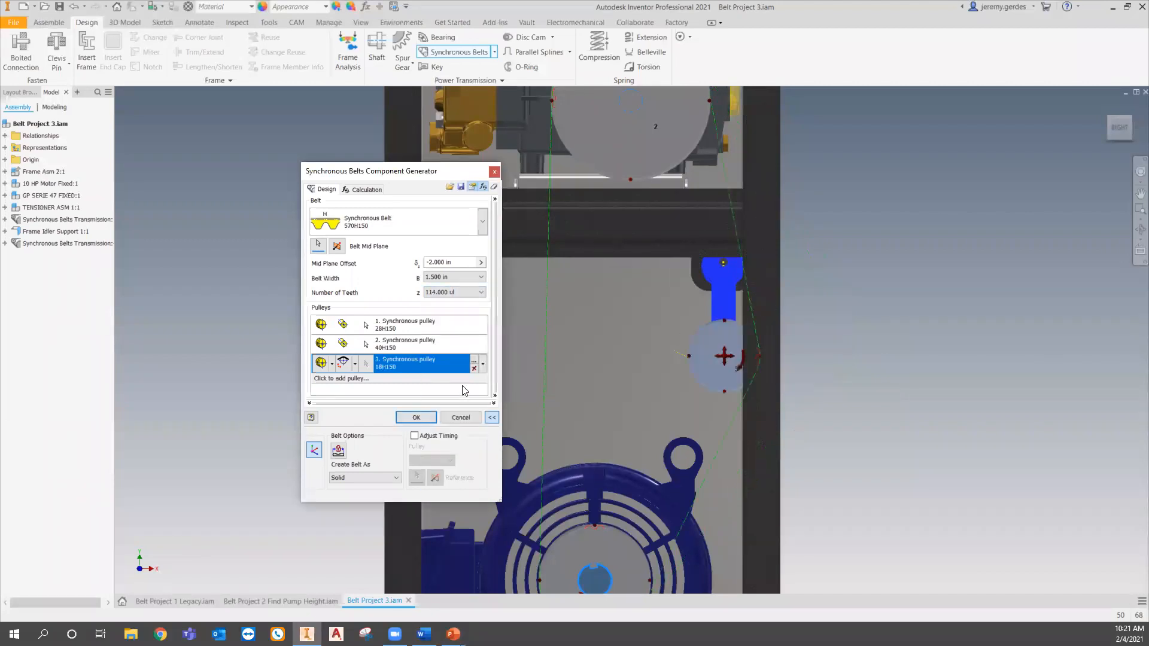
- Switch the third pulley to rotation driven sliding position and pick its reference on the tensioner arm
click(355, 364)
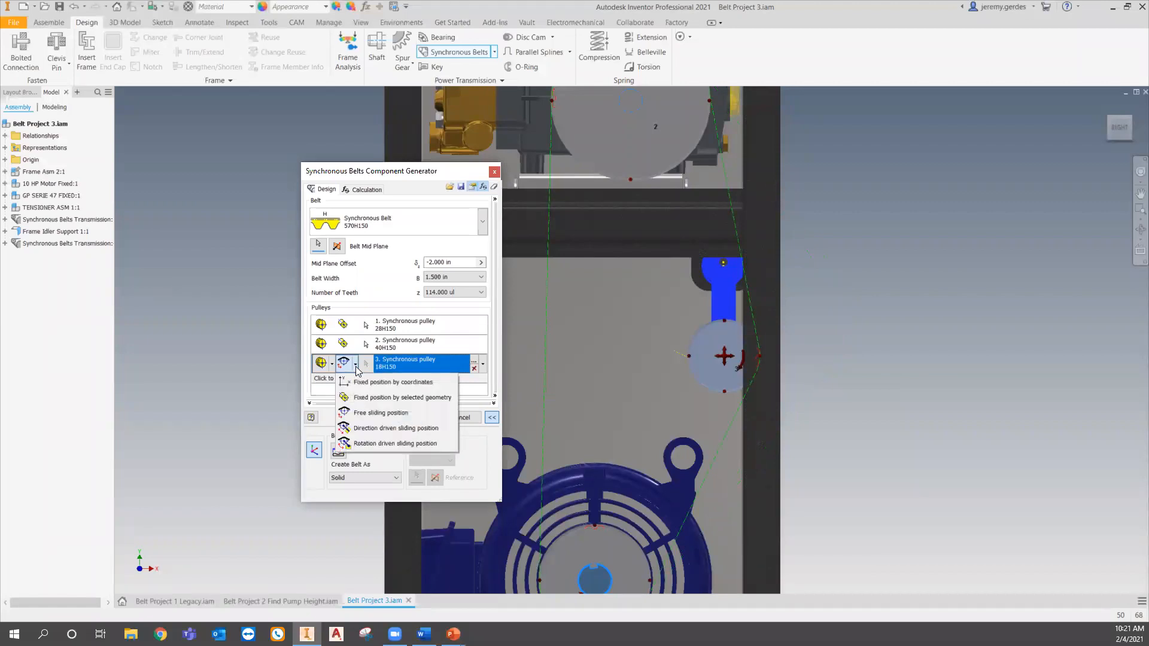
click(395, 444)
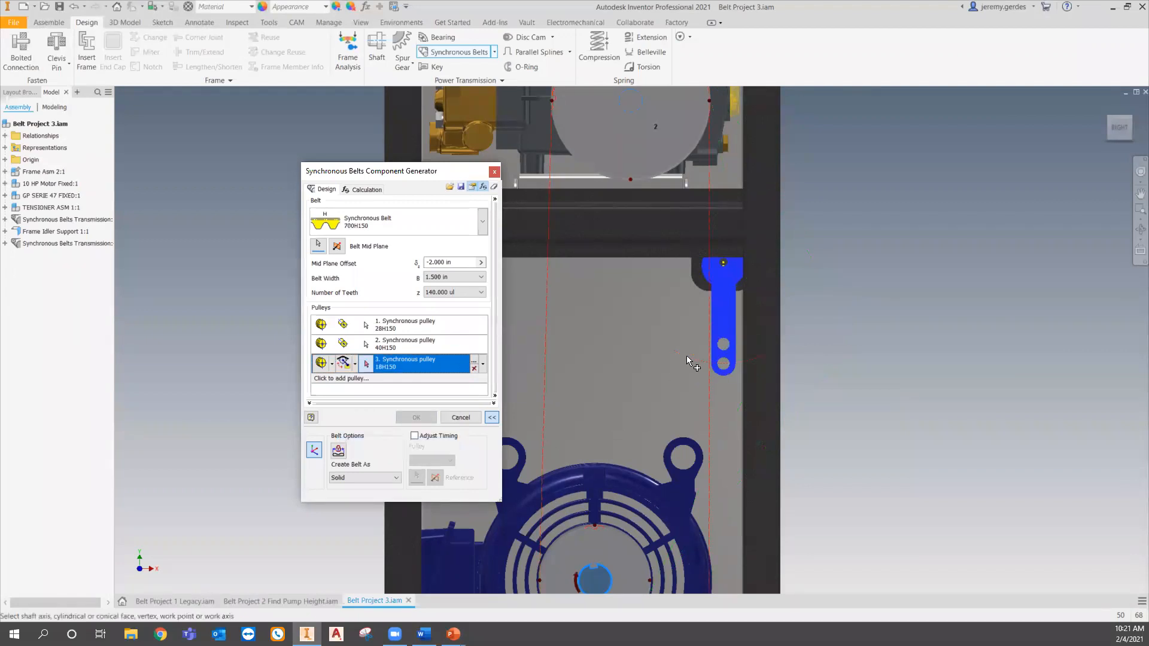
shift+middle_drag(674, 397, 757, 306)
scroll(757, 306, up, 3)
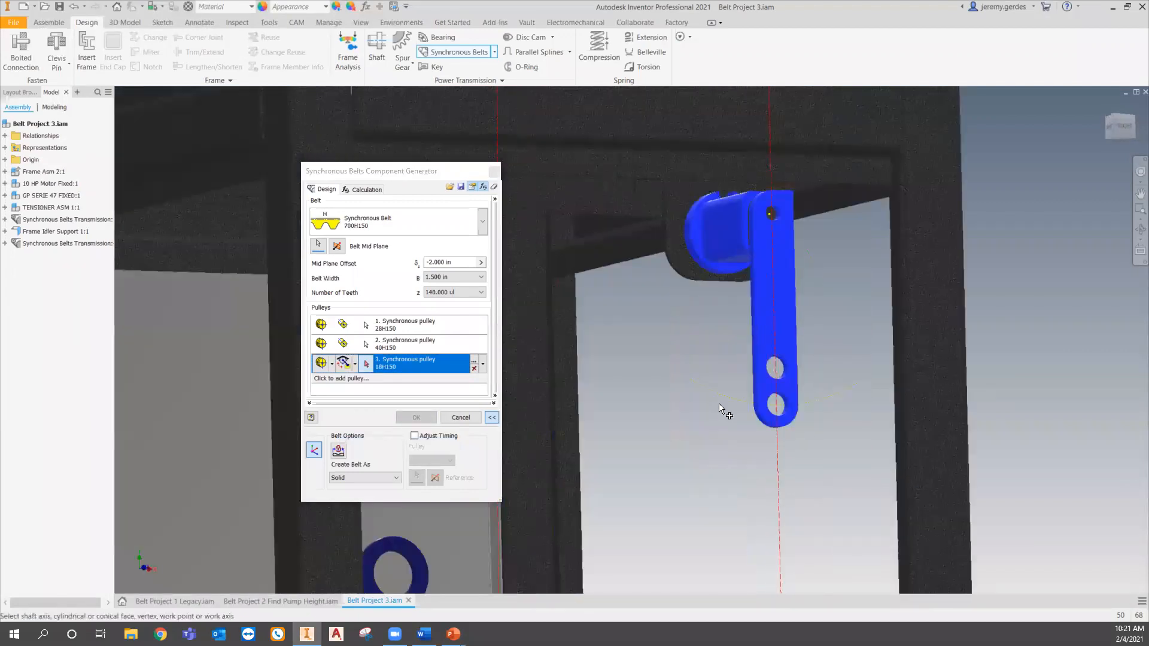
click(828, 398)
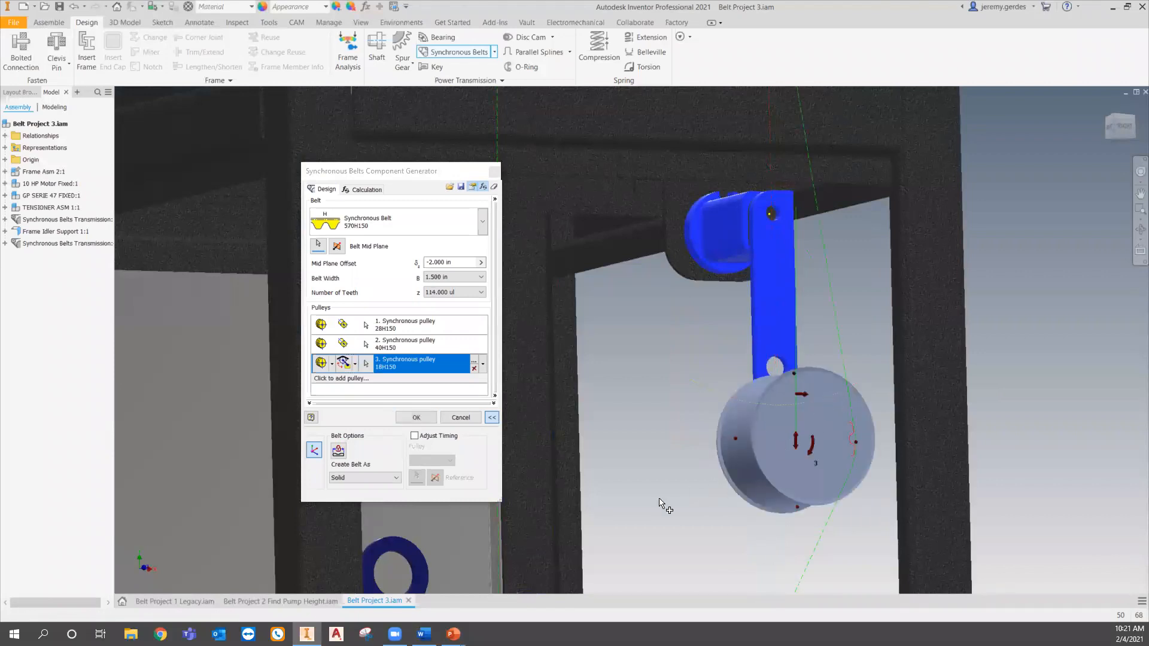
- Drag the third pulley along its rotation path to seat it against the belt on the tensioner arm
shift+middle_drag(669, 506, 688, 447)
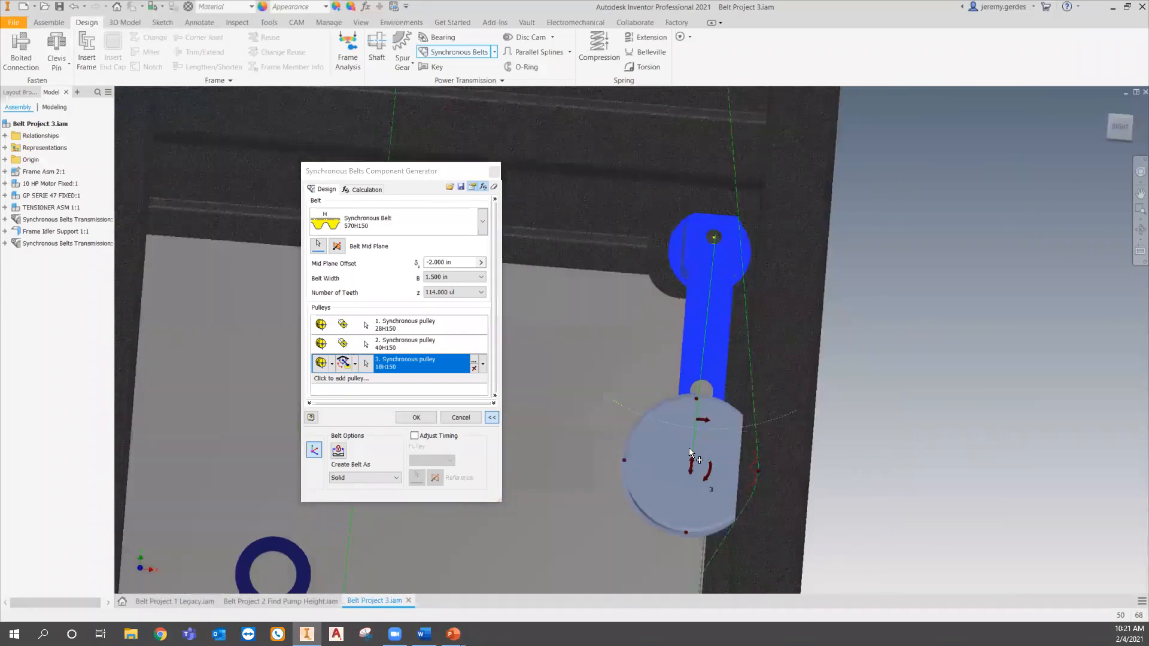
mouse_move(707, 429)
mouse_down()
mouse_move(717, 394)
mouse_move(709, 442)
mouse_move(705, 422)
mouse_up()
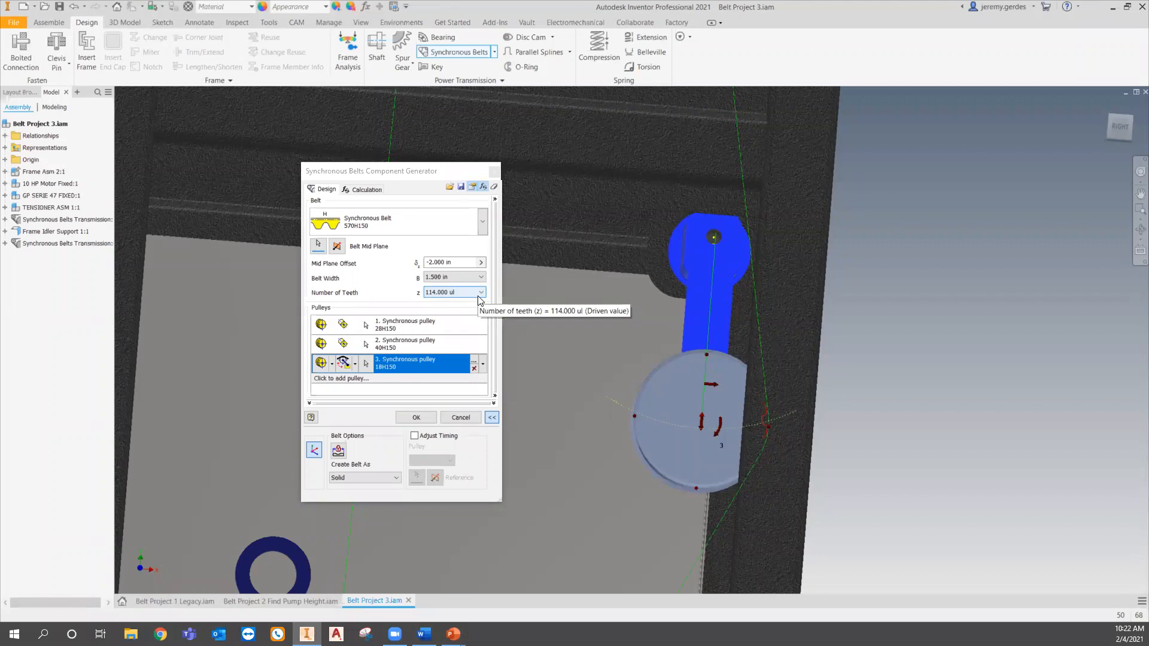
click(1106, 128)
scroll(612, 399, down, 3)
middle_drag(602, 487, 649, 447)
shift+middle_drag(649, 447, 689, 449)
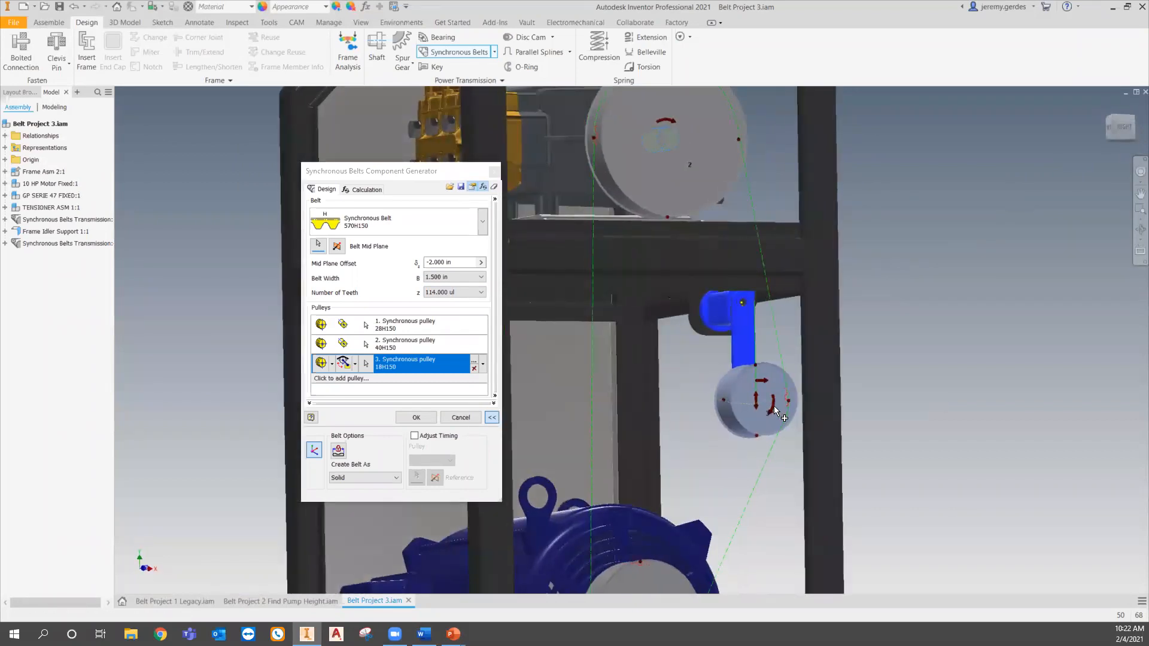
- Try dragging the third pulley to different positions along its path around the tensioner arm
click(773, 412)
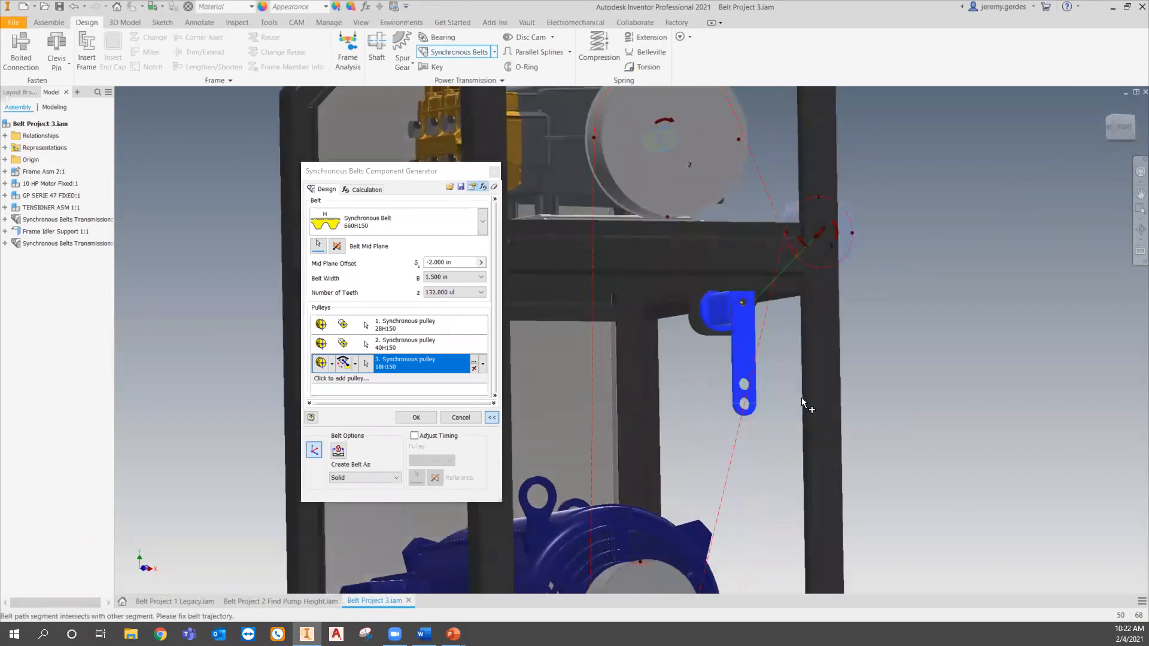
middle_drag(805, 246, 789, 304)
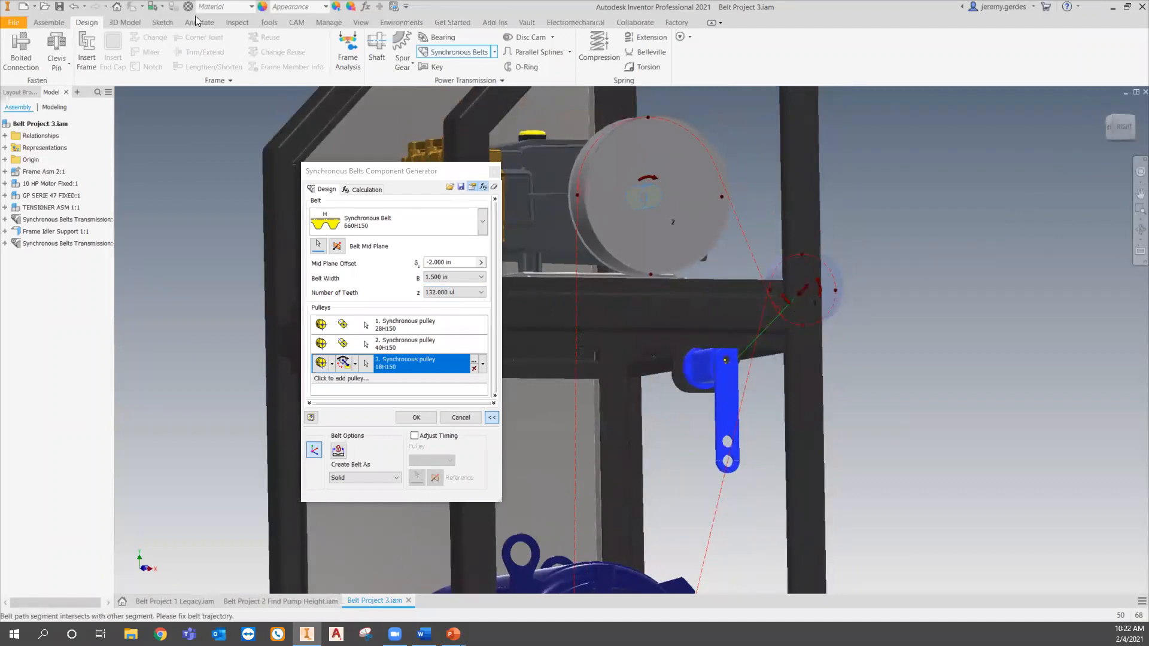
shift+middle_drag(902, 379, 827, 369)
click(697, 313)
drag(760, 308, 741, 467)
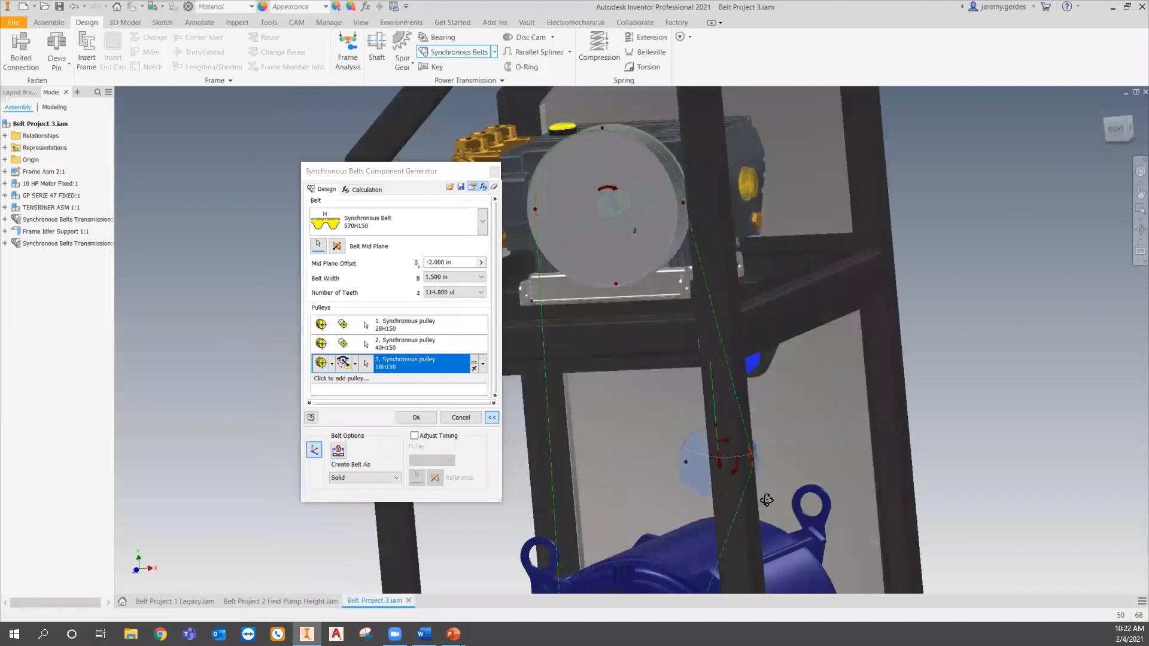
shift+middle_drag(766, 501, 838, 493)
middle_drag(754, 375, 744, 212)
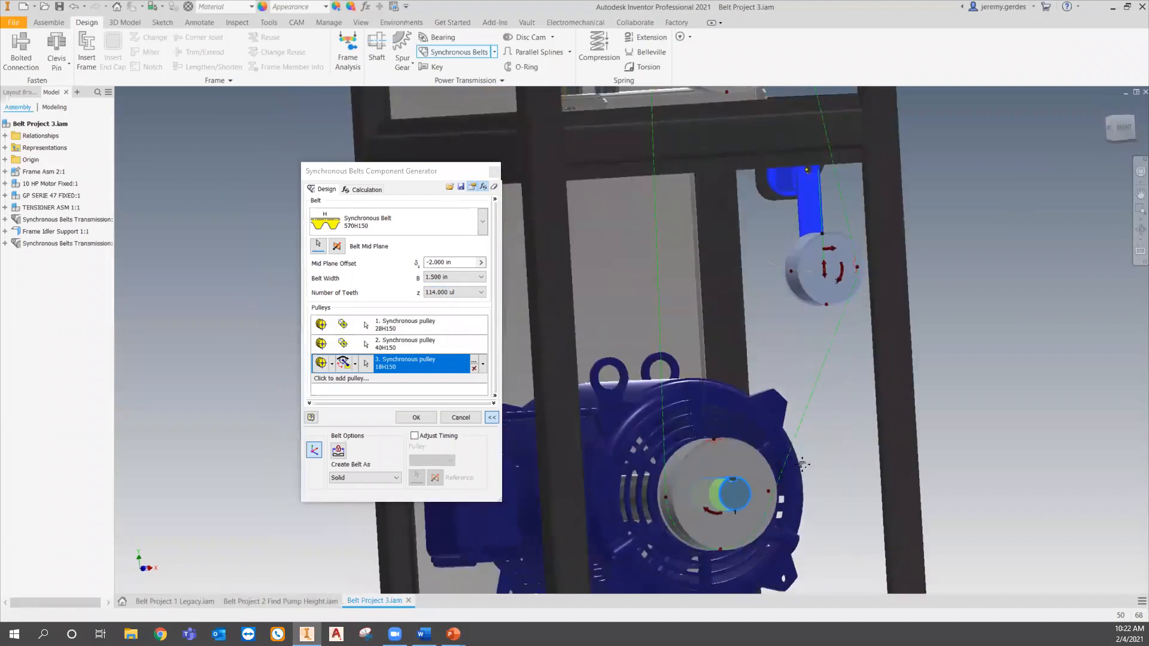
middle_drag(789, 461, 755, 517)
- Try reversing the motor pulley's motion direction and adjusting the pump pulley, then cancel the belt generator
click(680, 571)
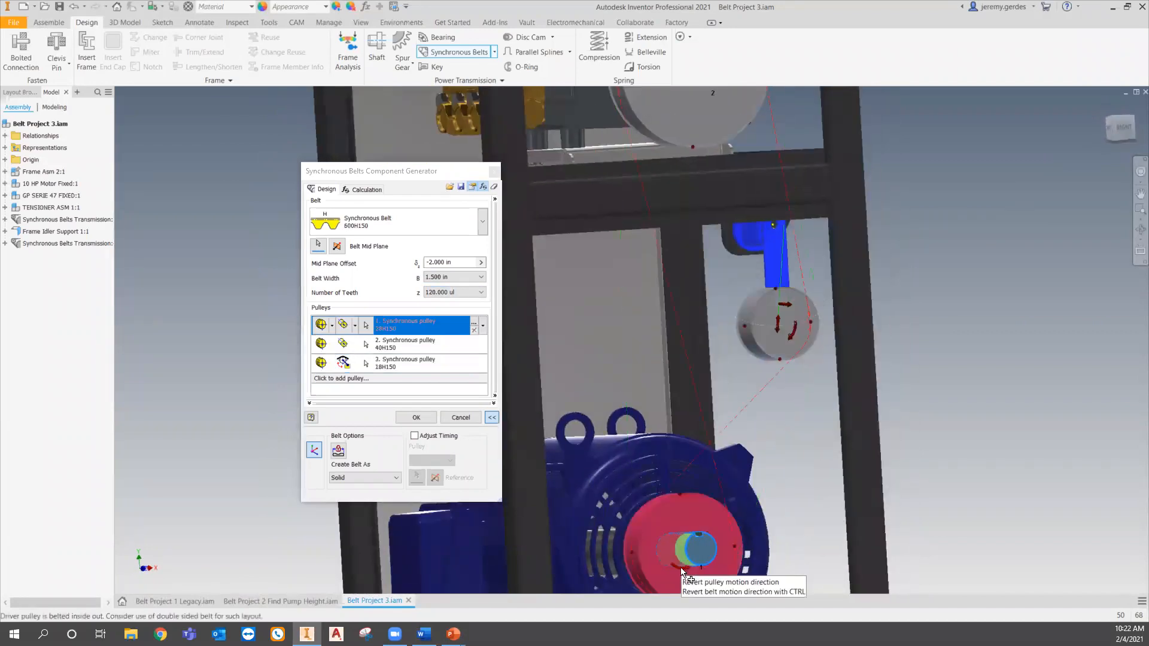
click(793, 332)
middle_drag(705, 90, 708, 163)
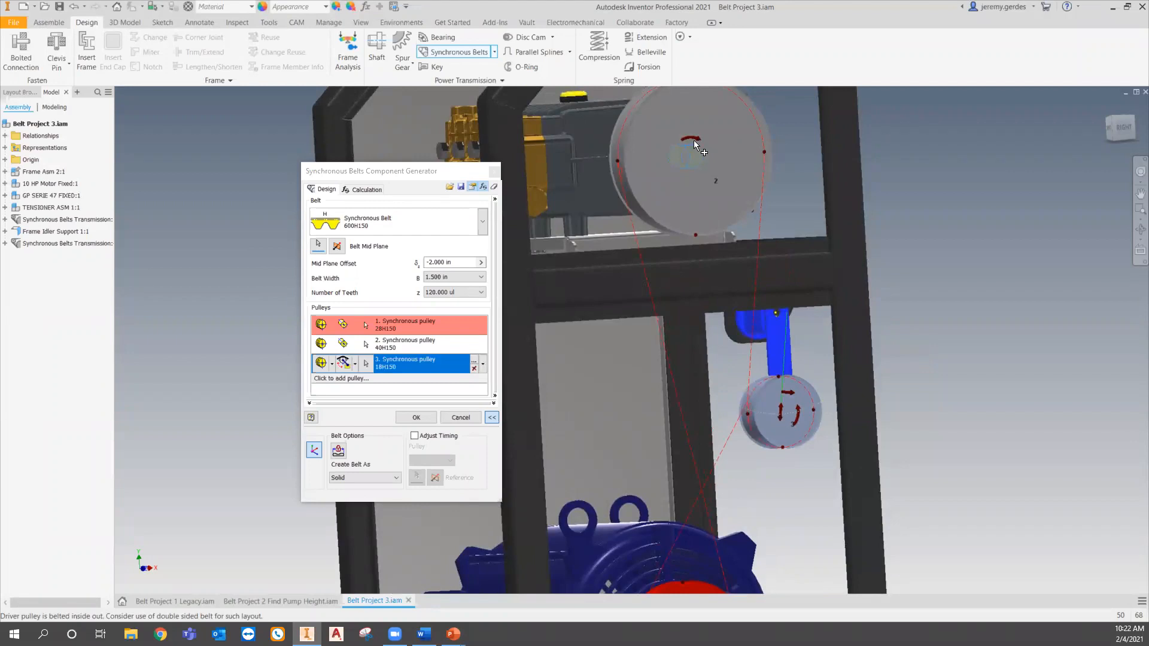
click(695, 139)
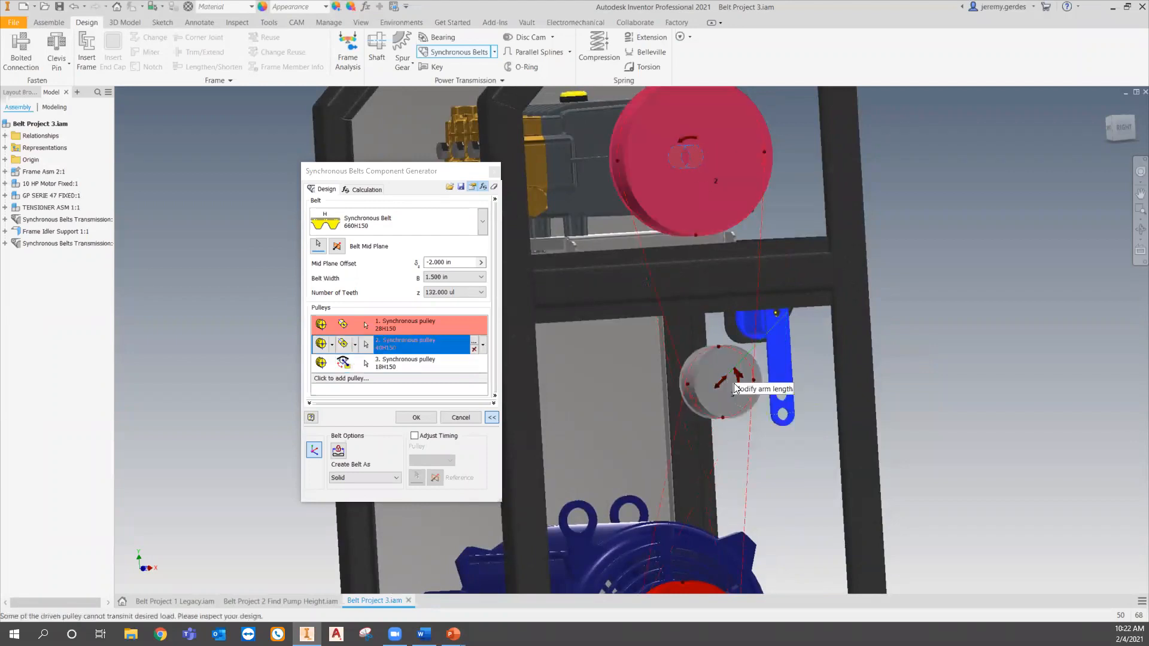
click(468, 419)
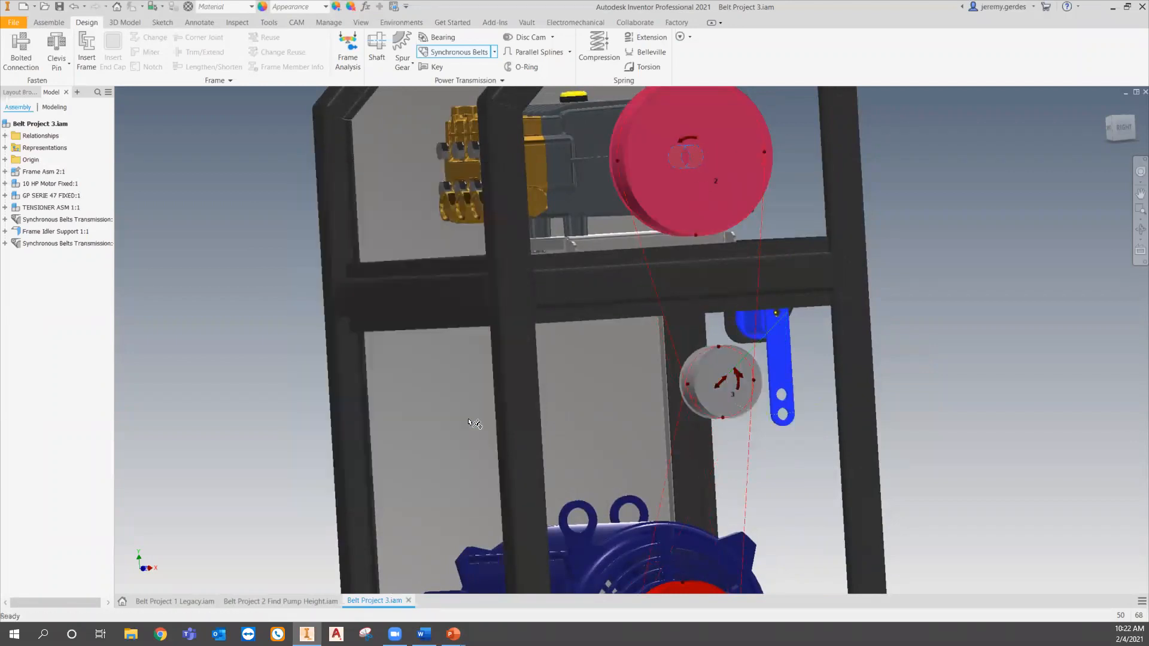
- Restart Synchronous Belts, pick the frame face as belt mid plane and set the mid plane offset to -2.000 in
click(455, 52)
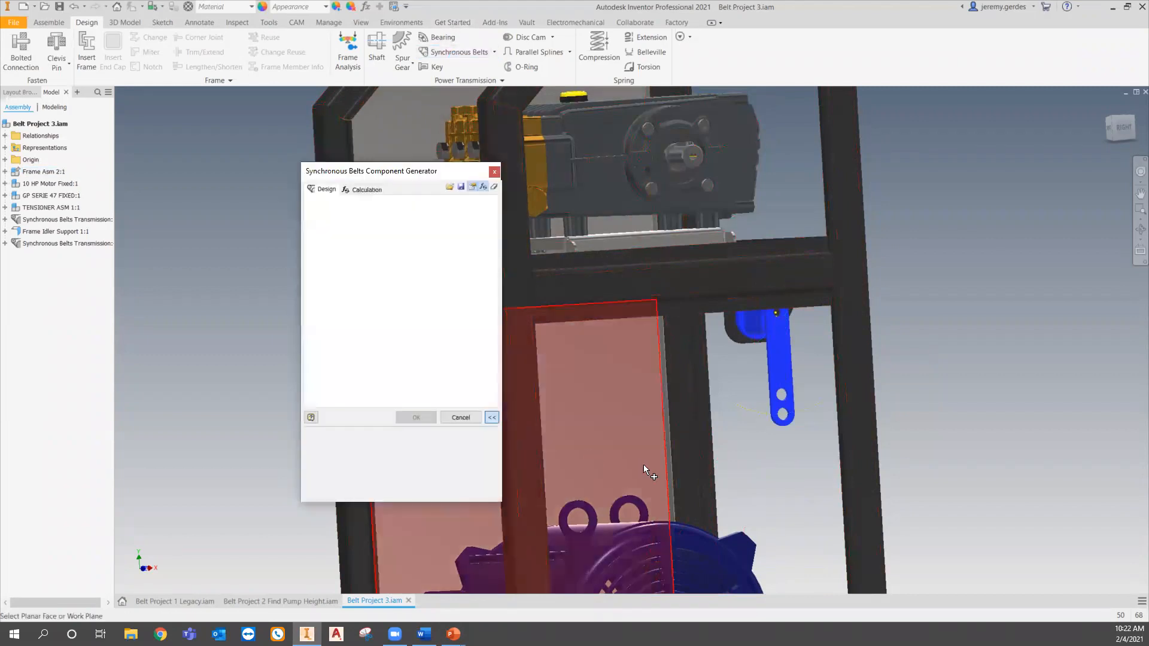
click(687, 471)
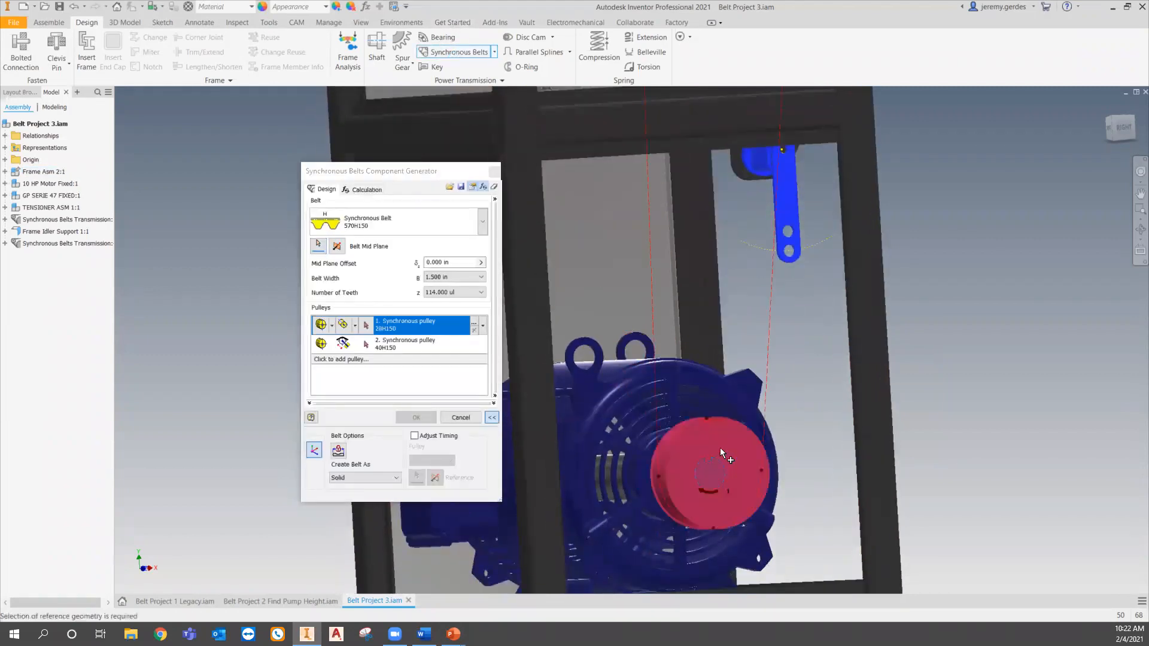
click(480, 262)
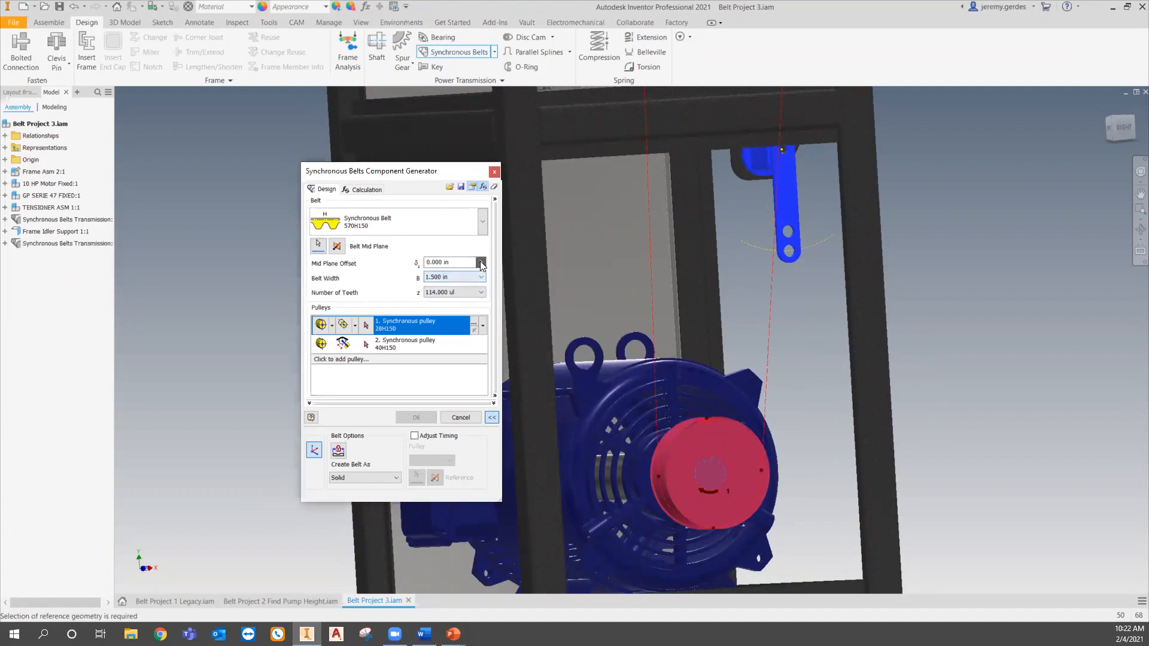
click(523, 291)
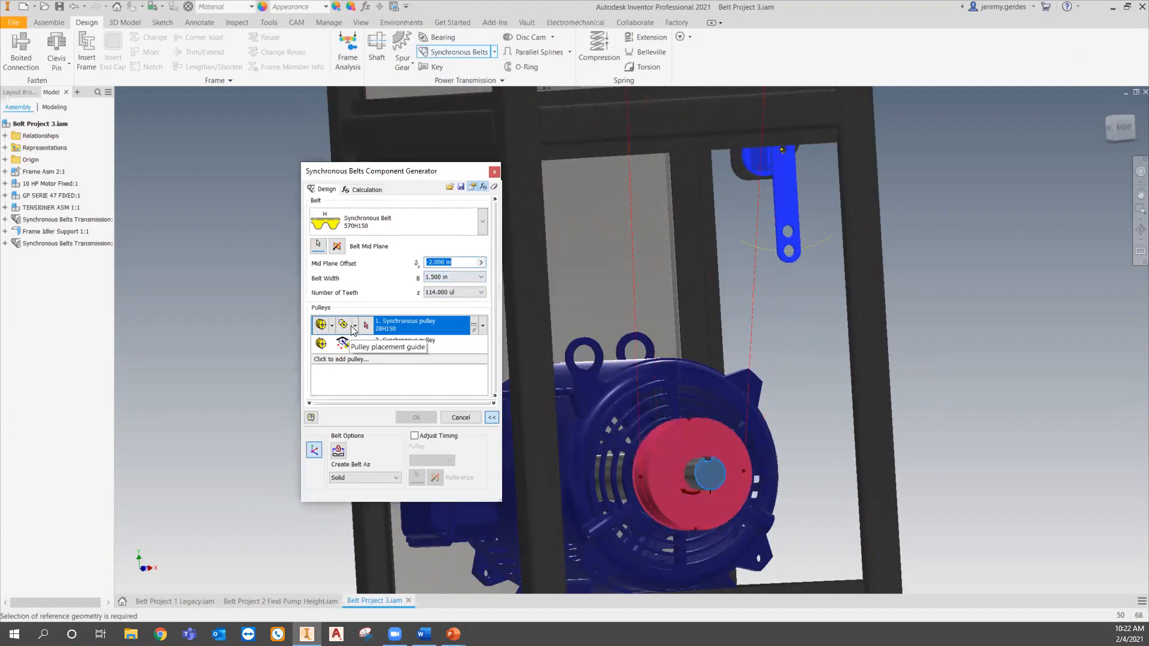
- Place the first pulley on the motor shaft and the second pulley on the pump shaft by selected geometry
scroll(688, 474, down, 5)
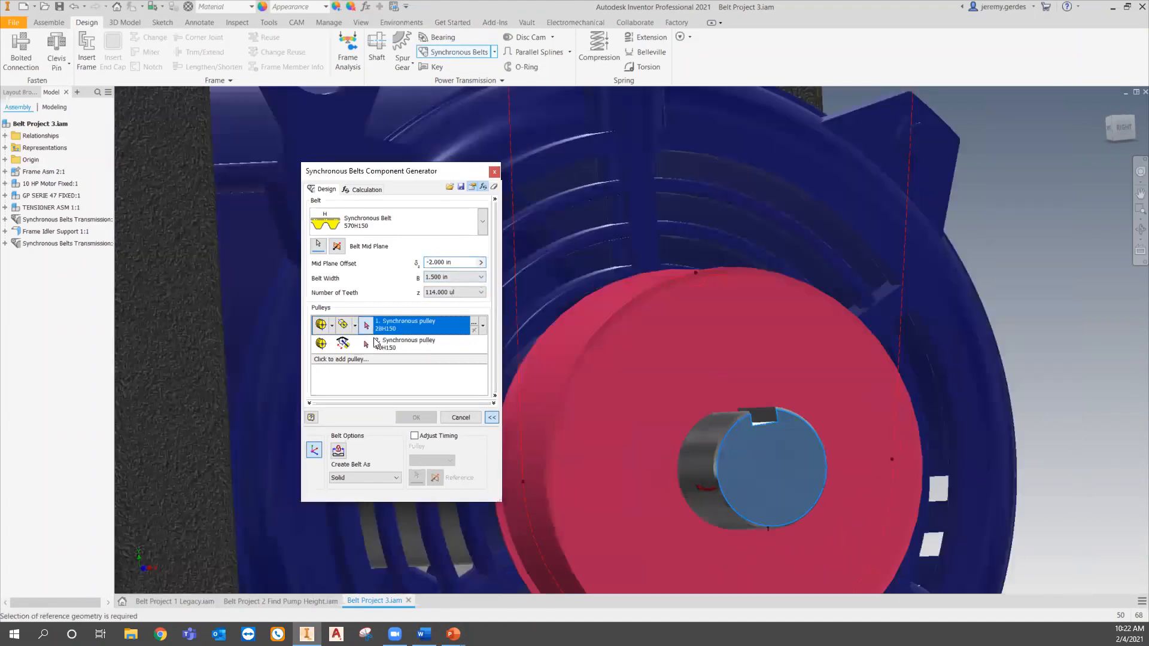
click(709, 477)
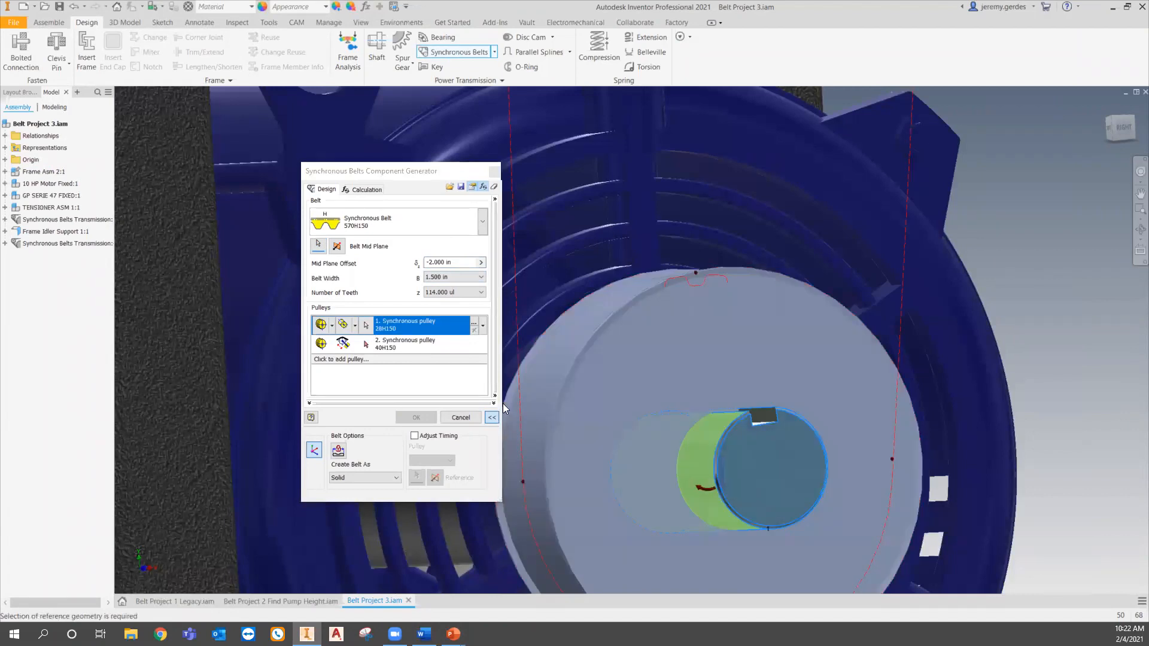
click(356, 348)
click(354, 346)
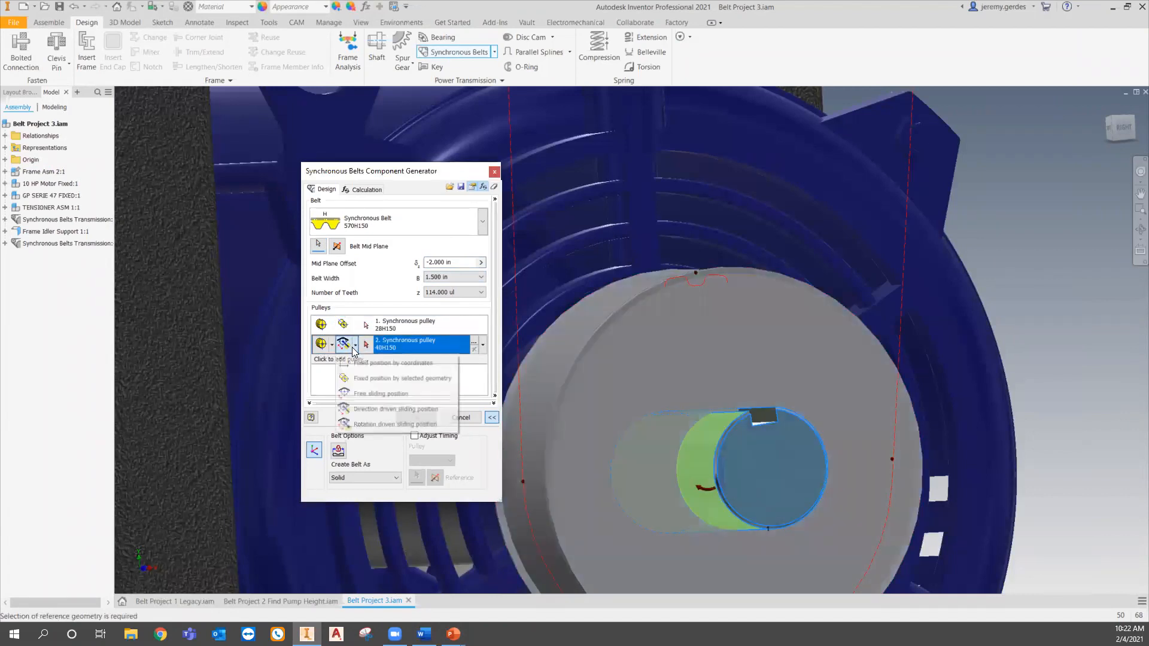
click(392, 378)
scroll(738, 324, up, 8)
shift+middle_drag(738, 325, 799, 368)
scroll(742, 295, down, 6)
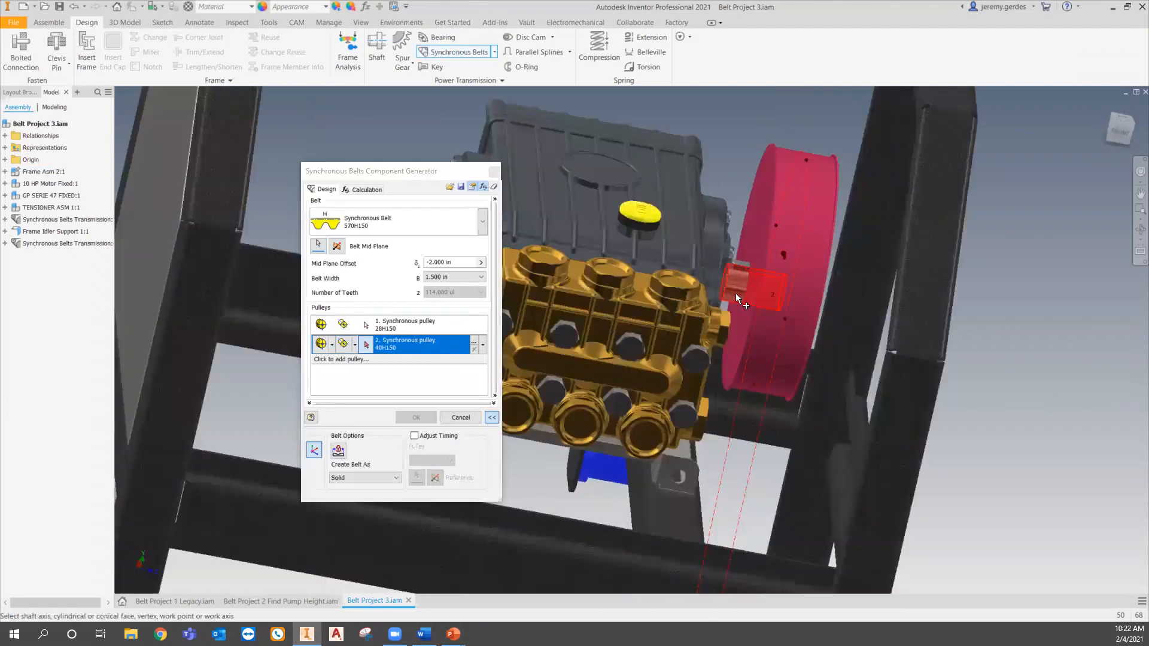
click(735, 293)
- Add a third double-flanged synchronous pulley and set its number of teeth to 18
click(400, 360)
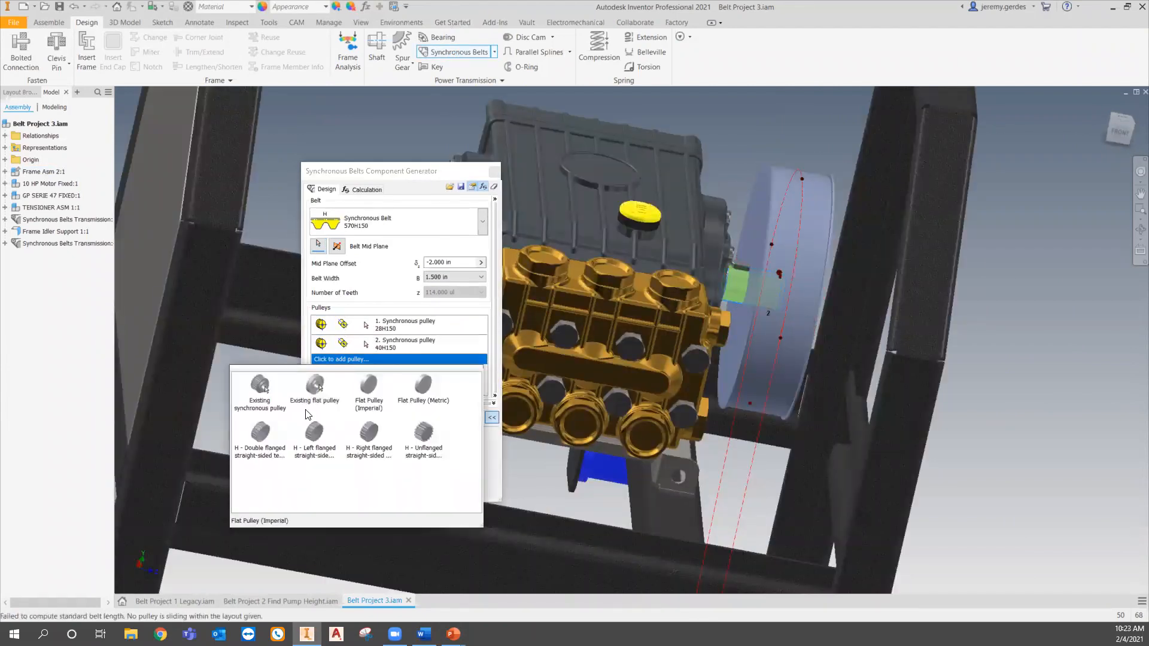
click(260, 436)
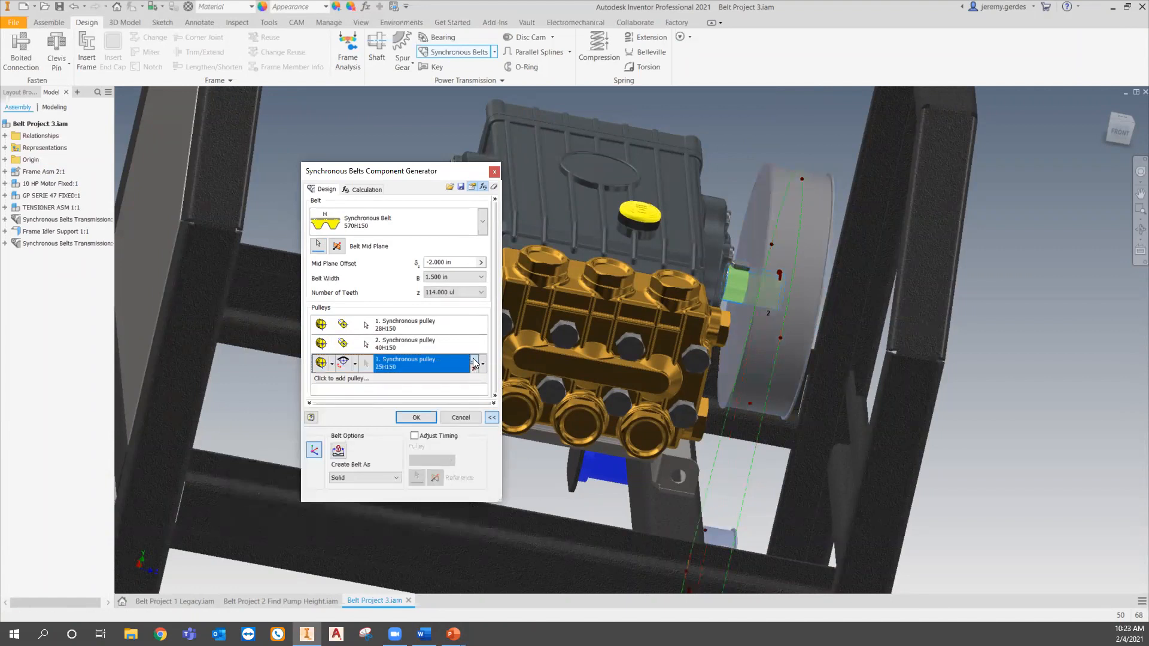
click(473, 364)
click(544, 305)
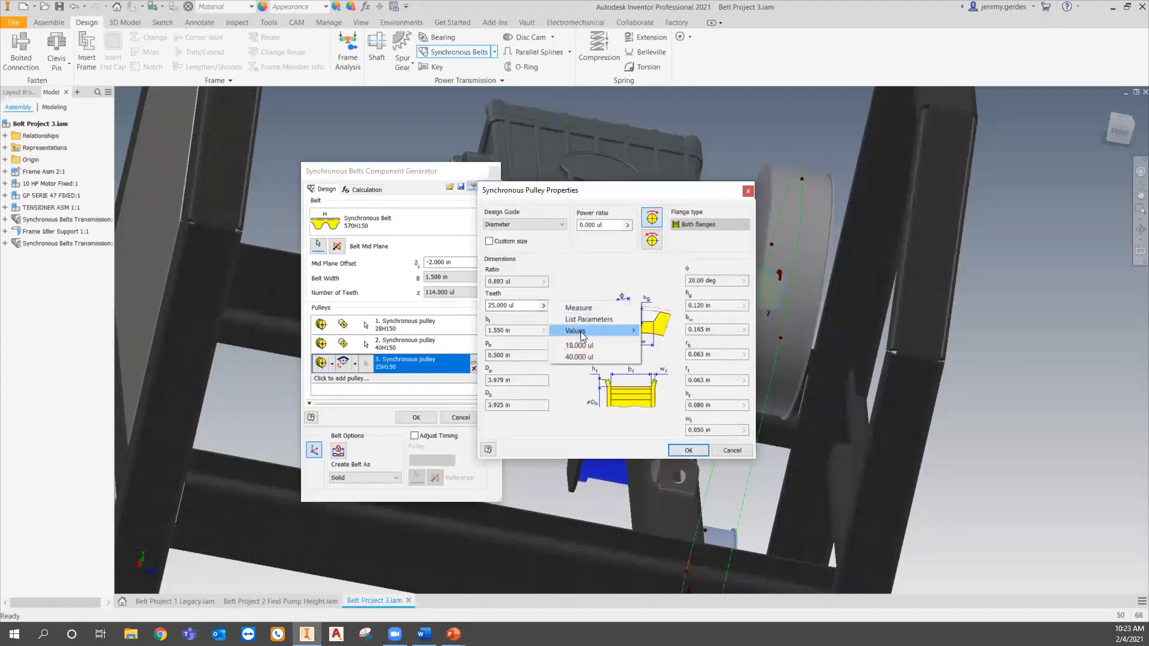
mouse_move(582, 337)
click(691, 355)
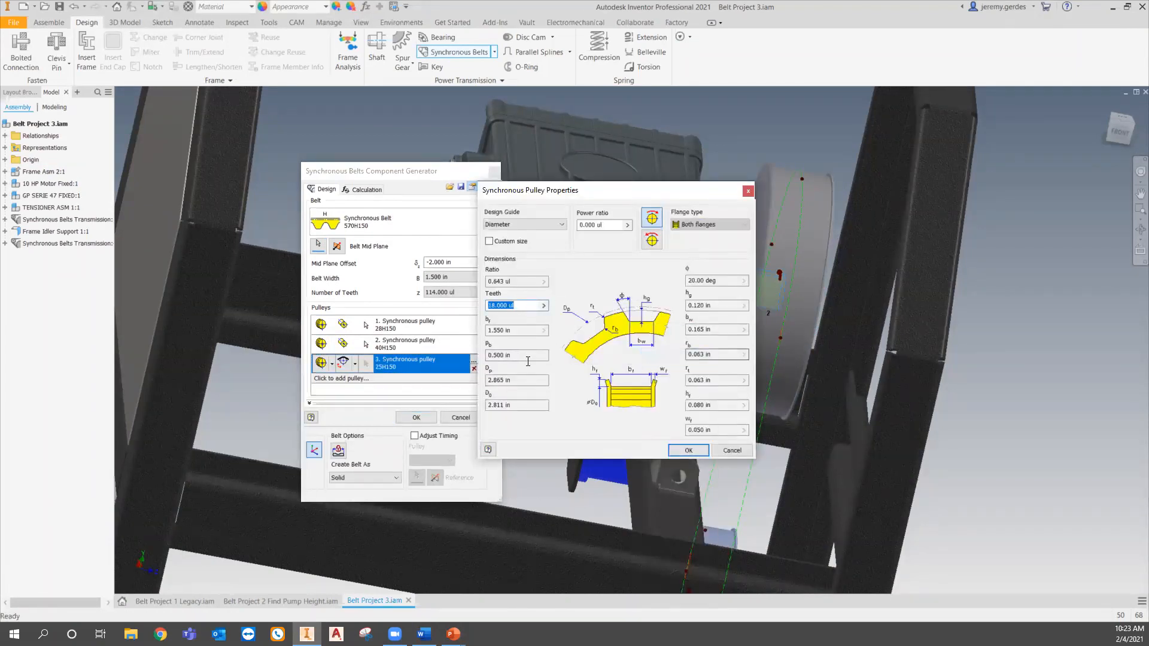
click(688, 450)
- Set the third pulley to rotation driven sliding position, pick its reference on the tensioner arm and seat it against the belt
click(355, 363)
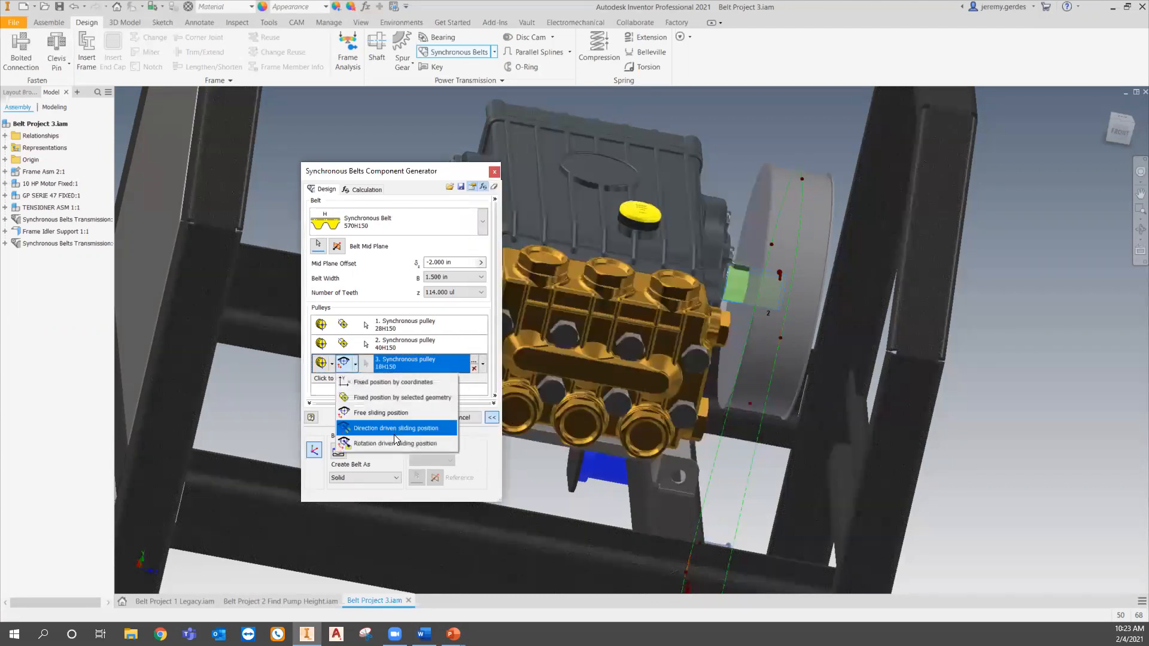
click(399, 448)
middle_drag(713, 539, 718, 203)
middle_drag(721, 395, 646, 310)
click(745, 144)
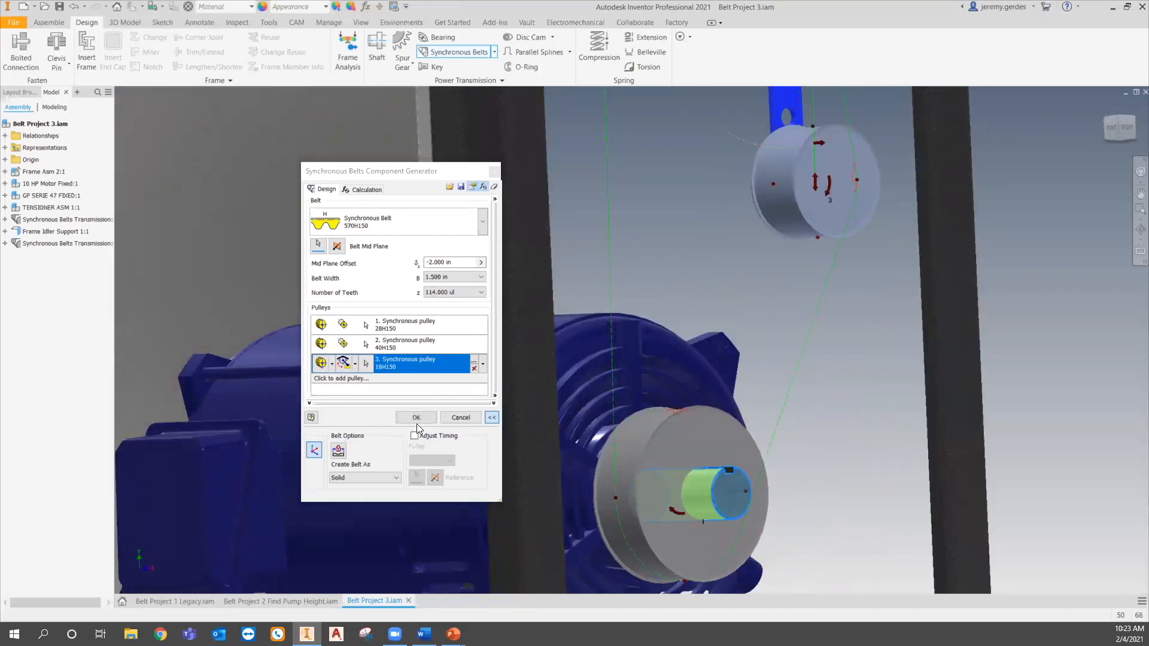
middle_drag(755, 255, 744, 405)
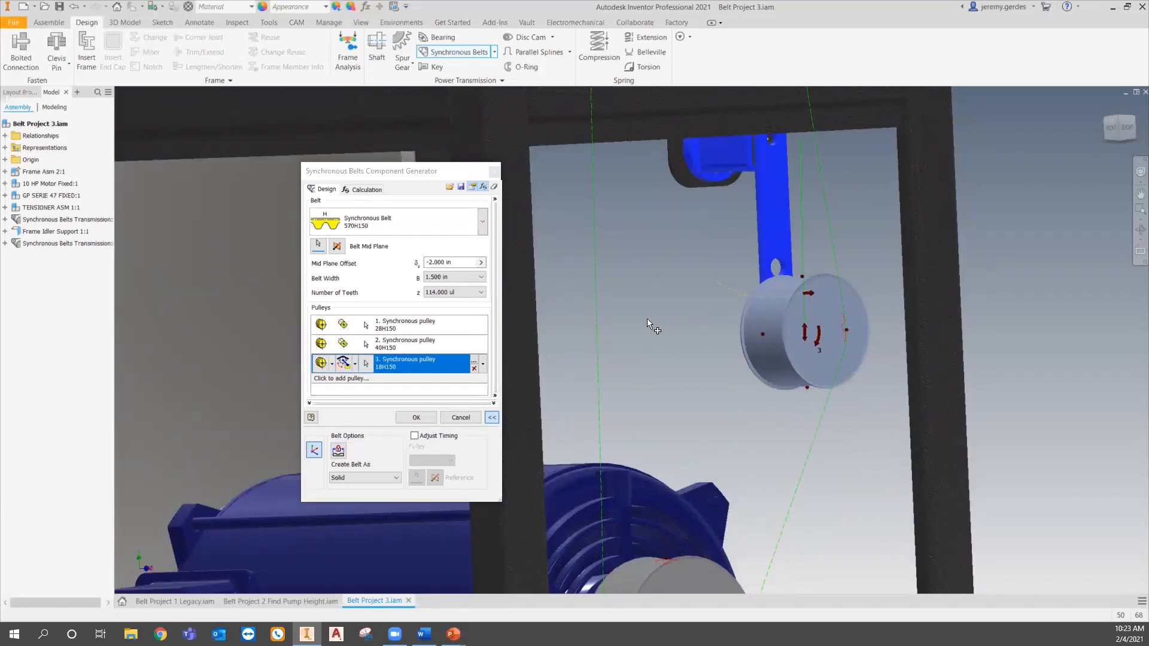
- Run the strength check calculation and accept the synchronous belt
click(370, 190)
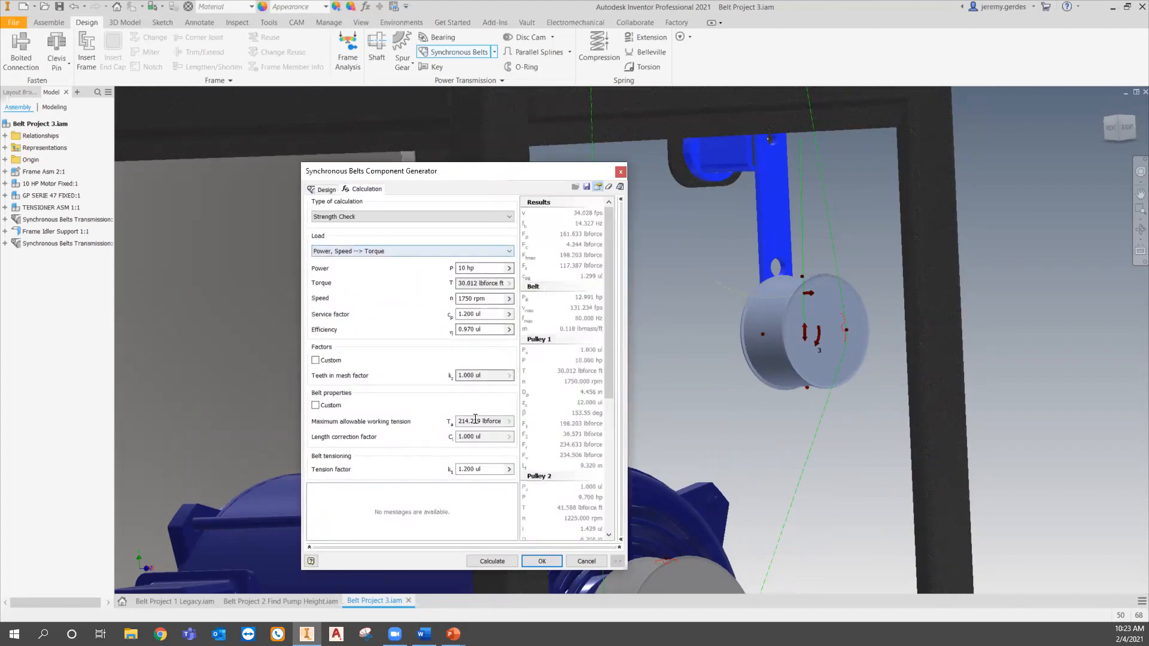
click(499, 566)
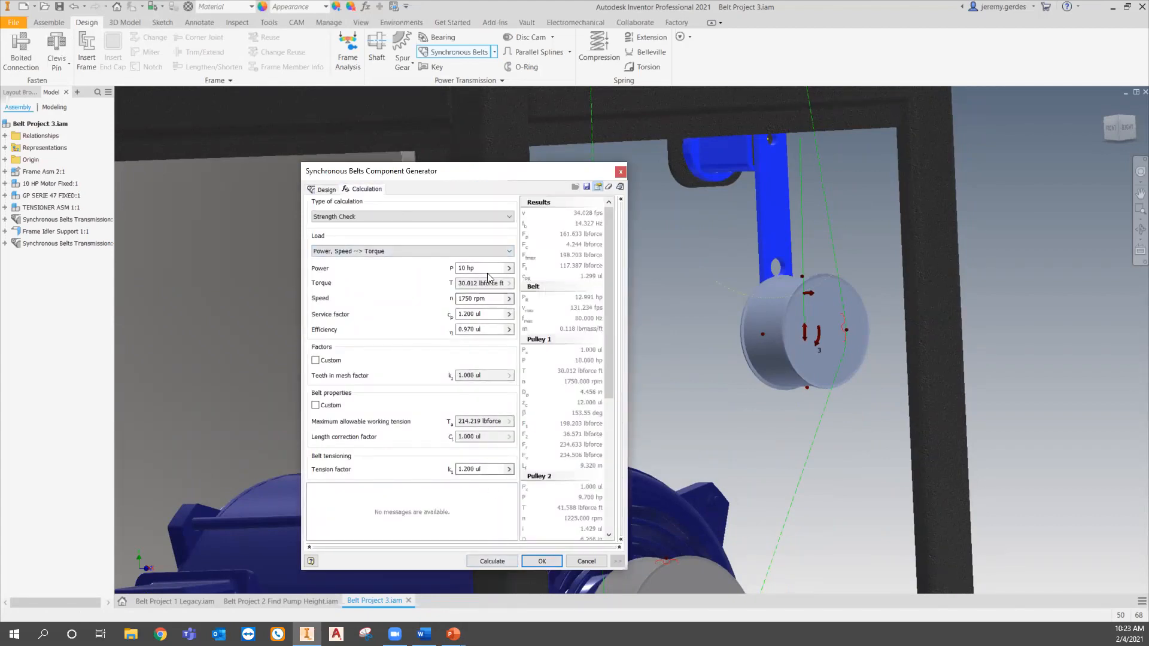
click(499, 564)
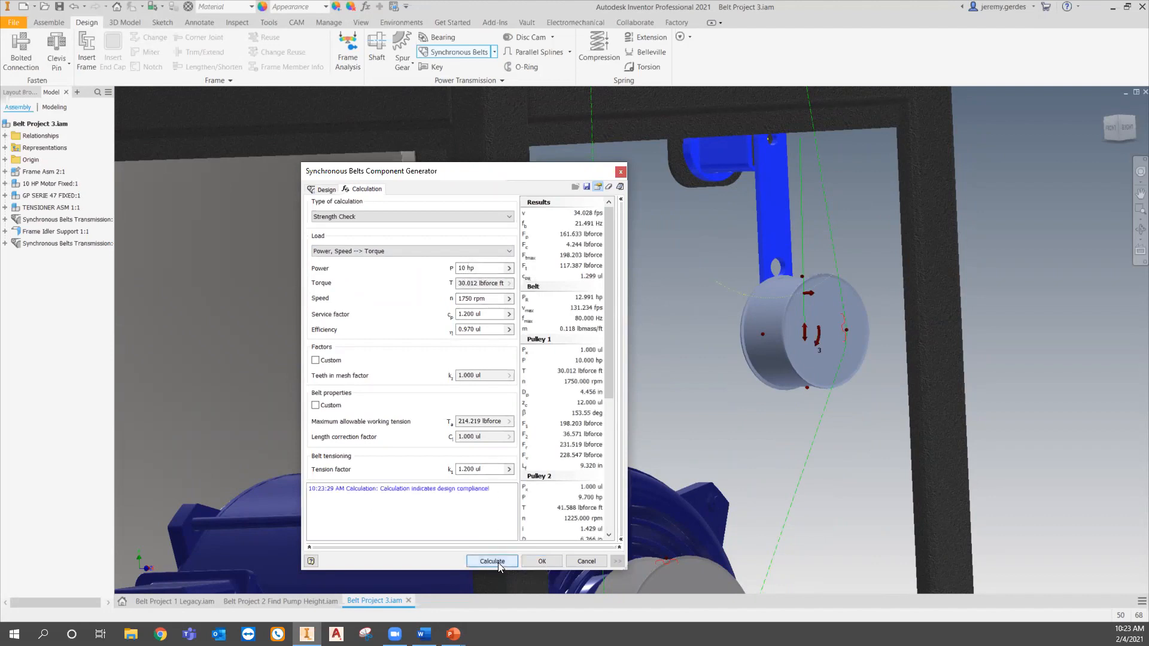
click(537, 562)
- Inspect the new belt around the tensioner, then hide the new synchronous belt transmission
click(553, 447)
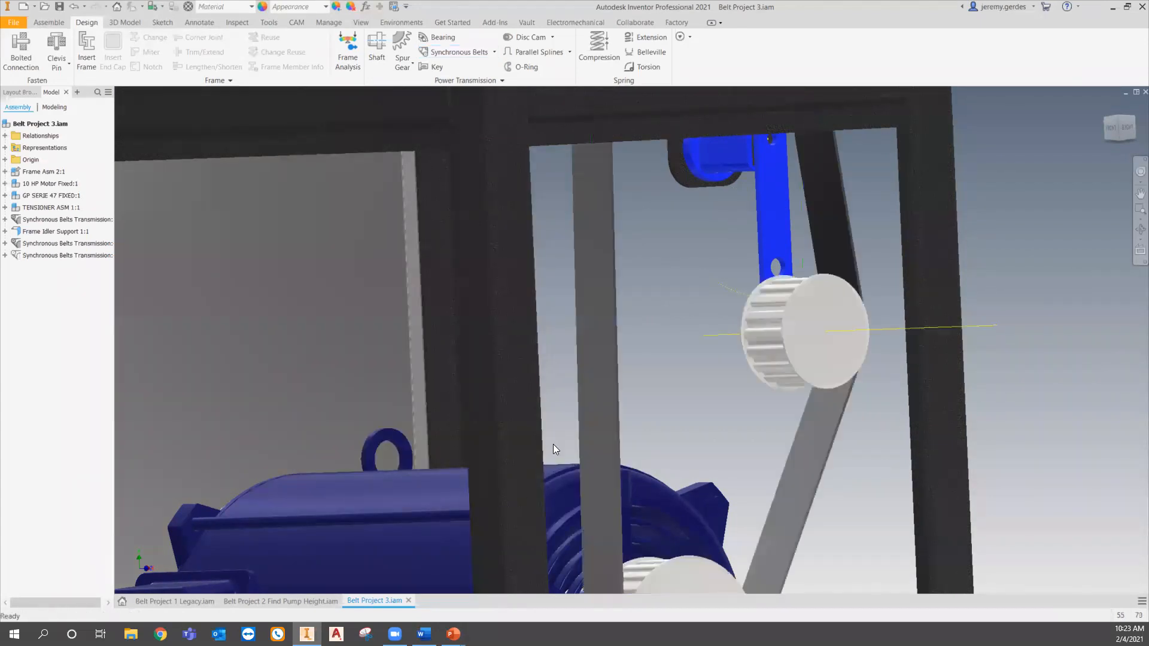
scroll(795, 423, down, 3)
shift+middle_drag(743, 436, 685, 426)
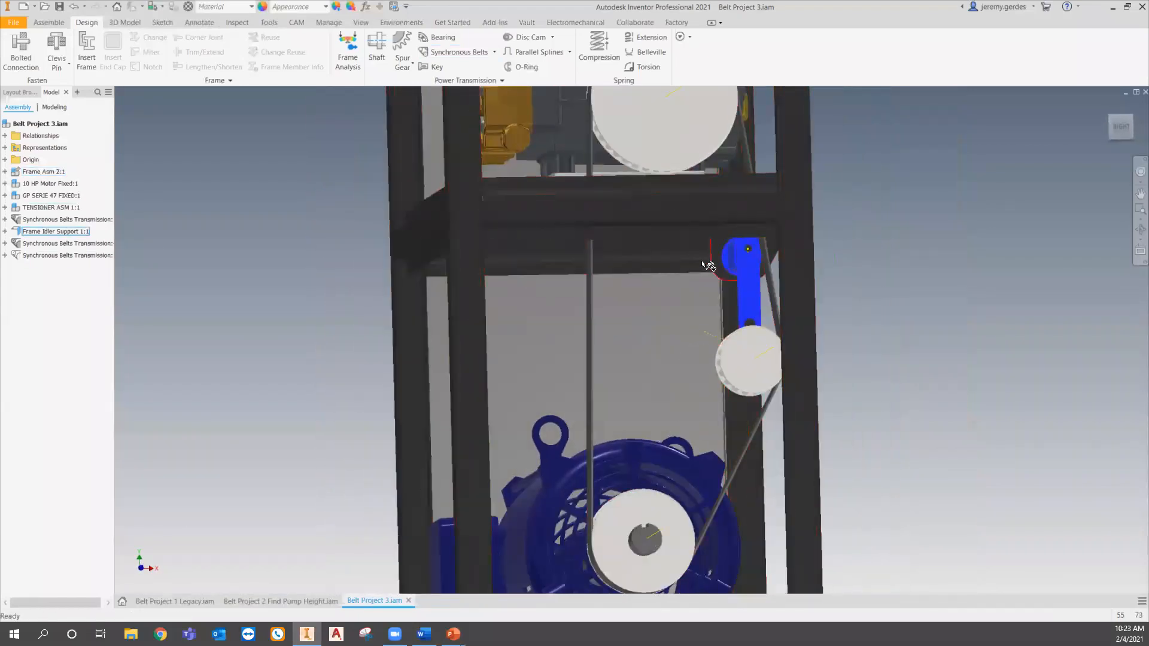
shift+middle_drag(712, 340, 675, 366)
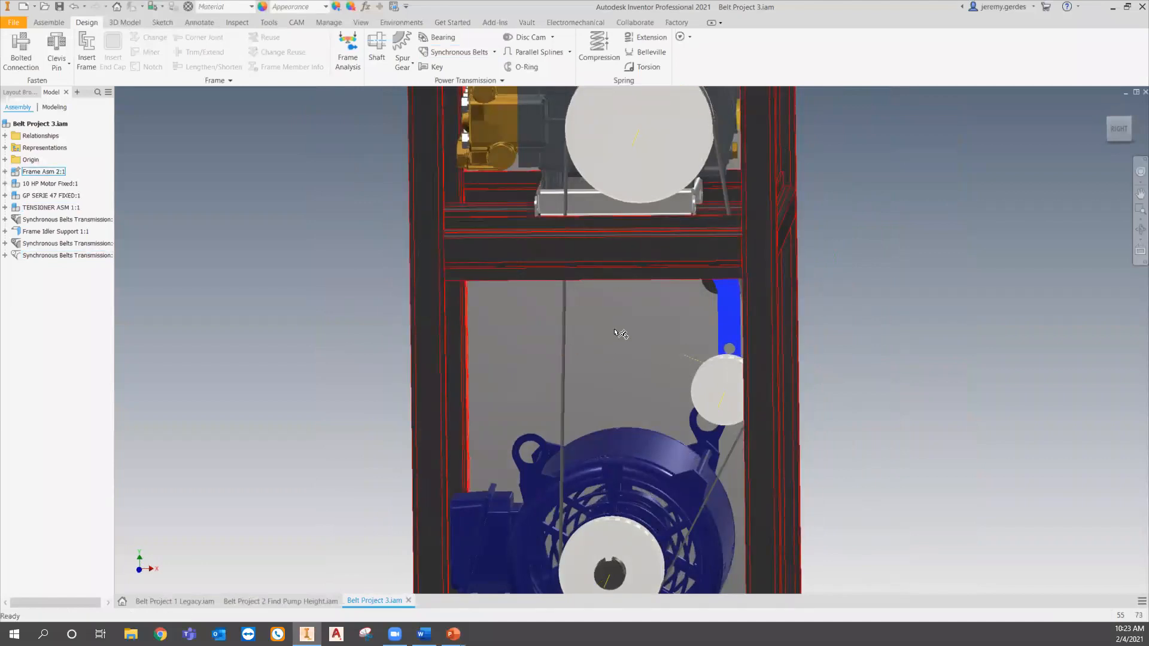
click(551, 190)
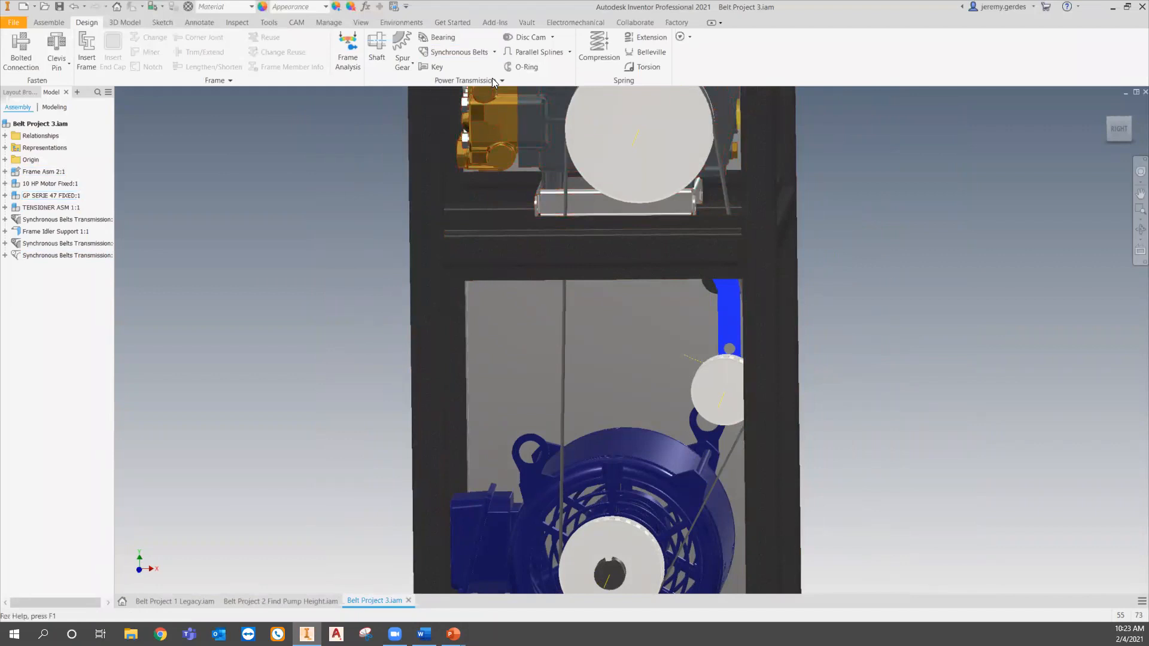
right_click(91, 257)
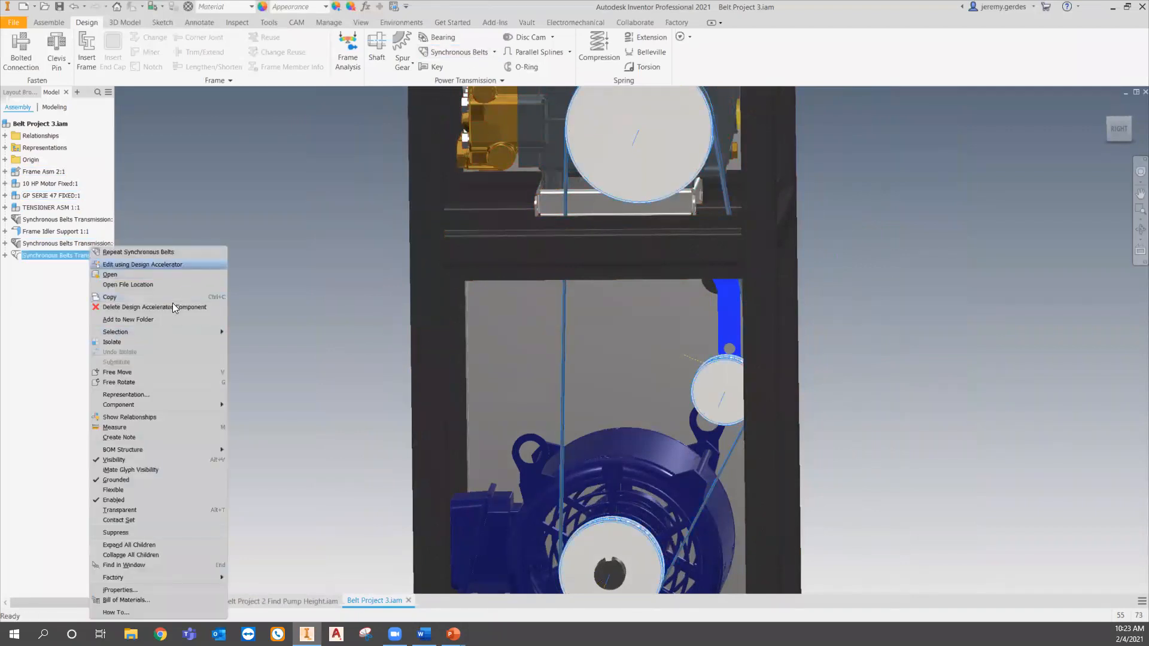
click(171, 460)
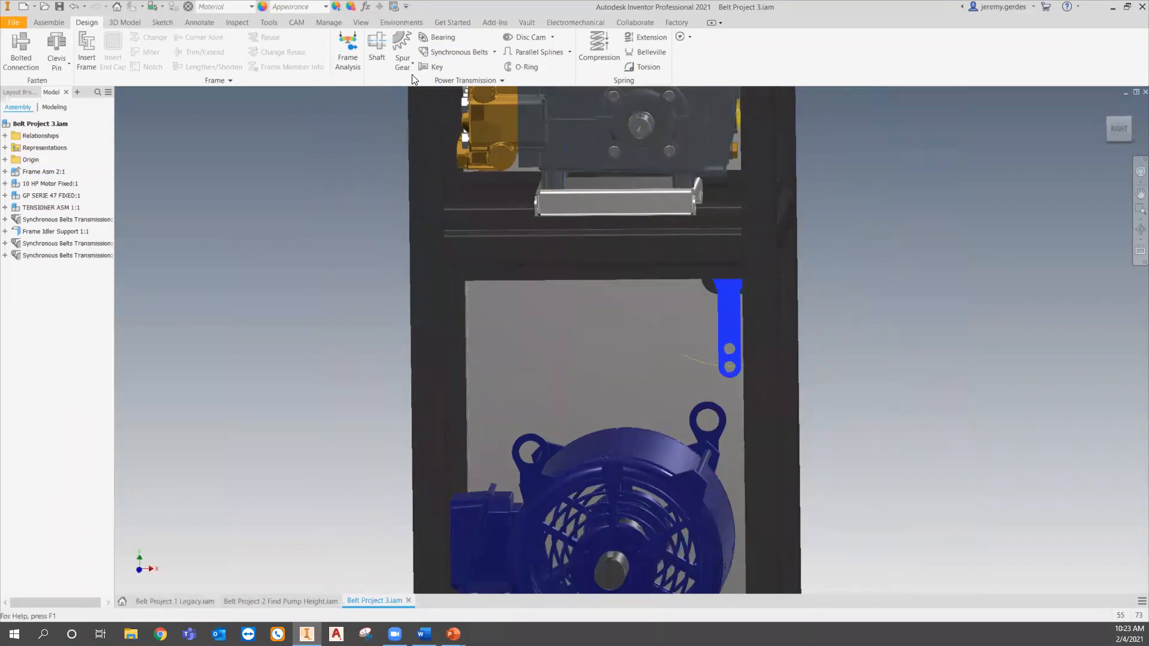
- Start the Synchronous Belts generator and reset all its calculation data to the default values
click(455, 50)
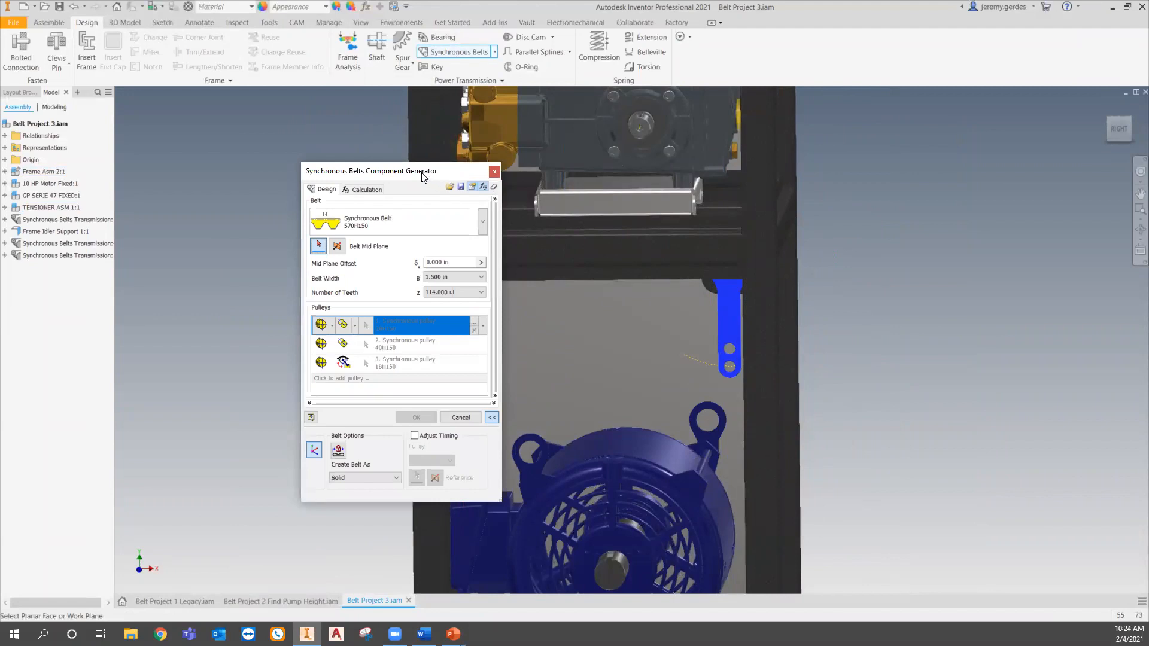
click(364, 189)
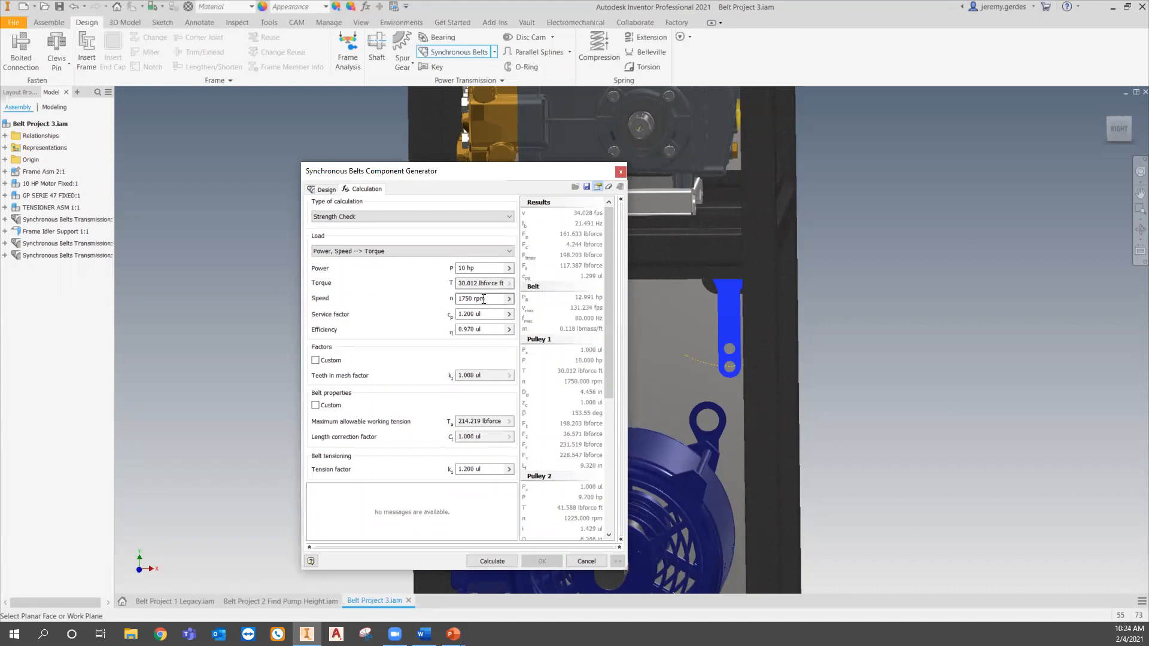
click(326, 189)
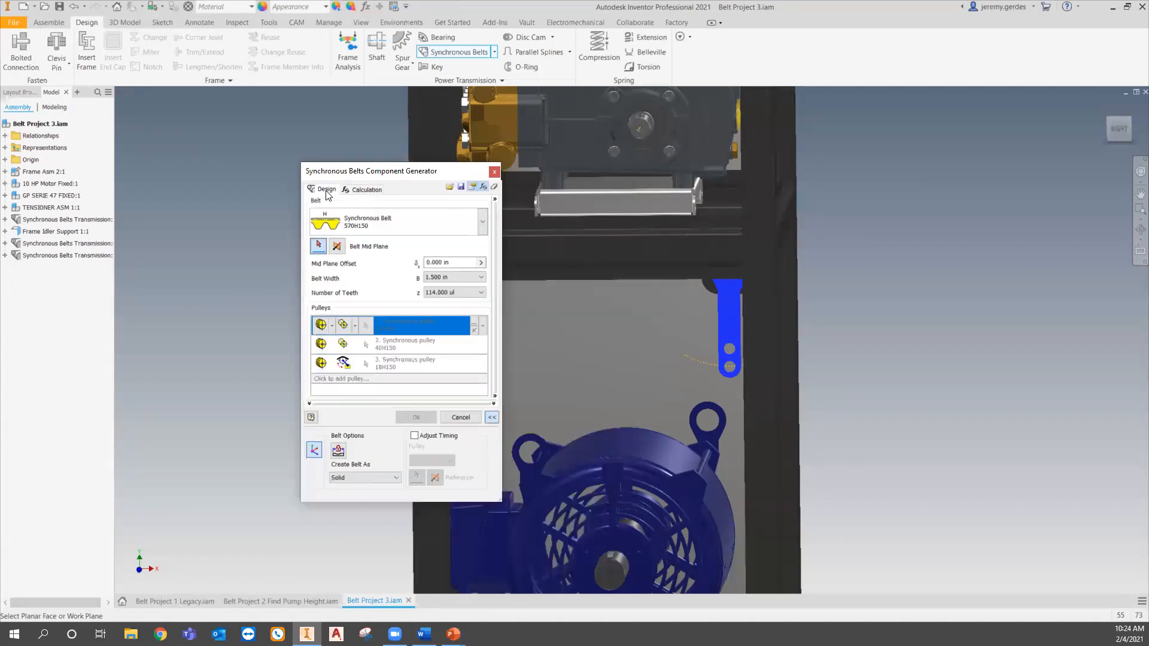
click(494, 188)
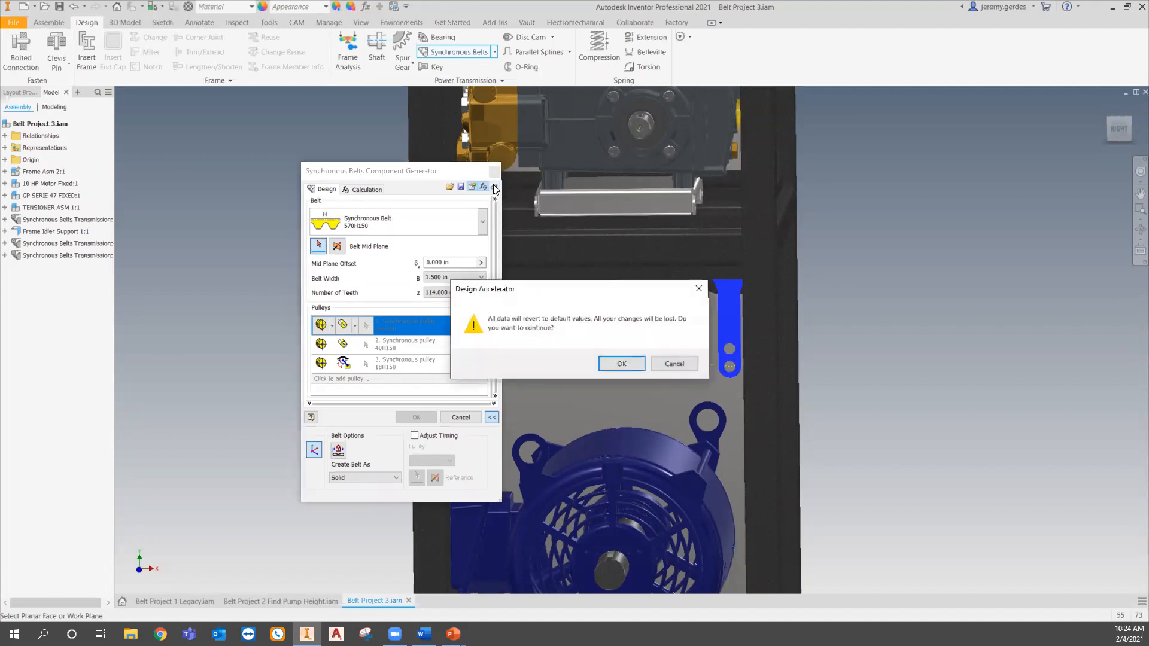
click(622, 364)
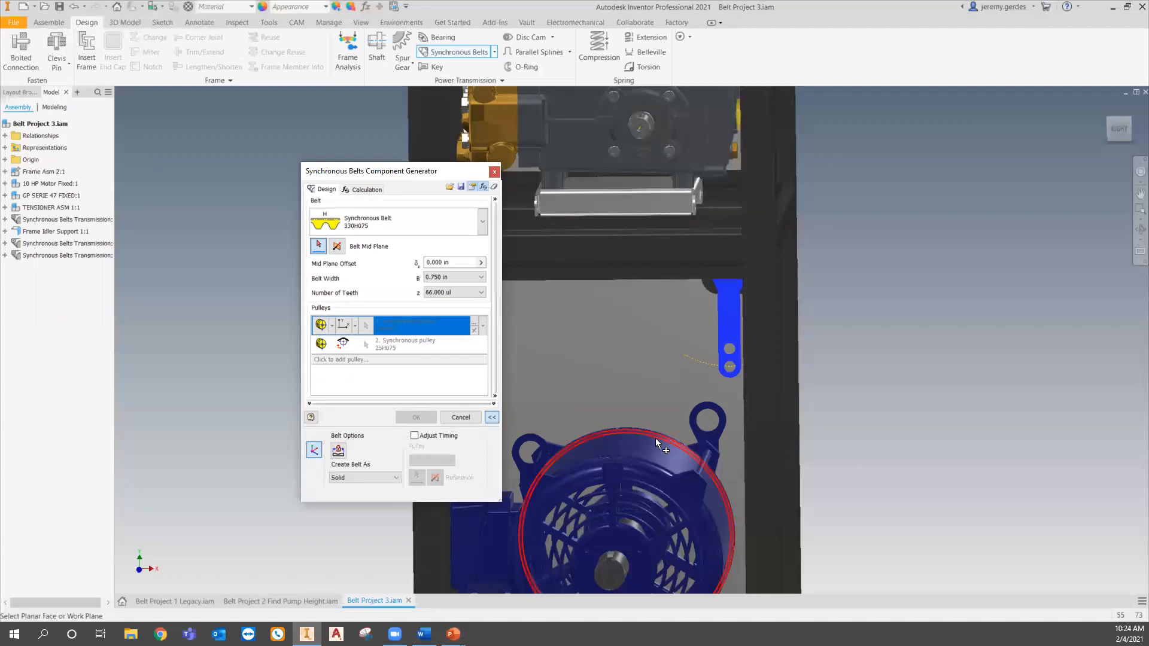
- Set the strength check load to a power of 10 hp and a speed of 1750 rpm
middle_drag(655, 438, 707, 371)
shift+middle_drag(640, 490, 706, 461)
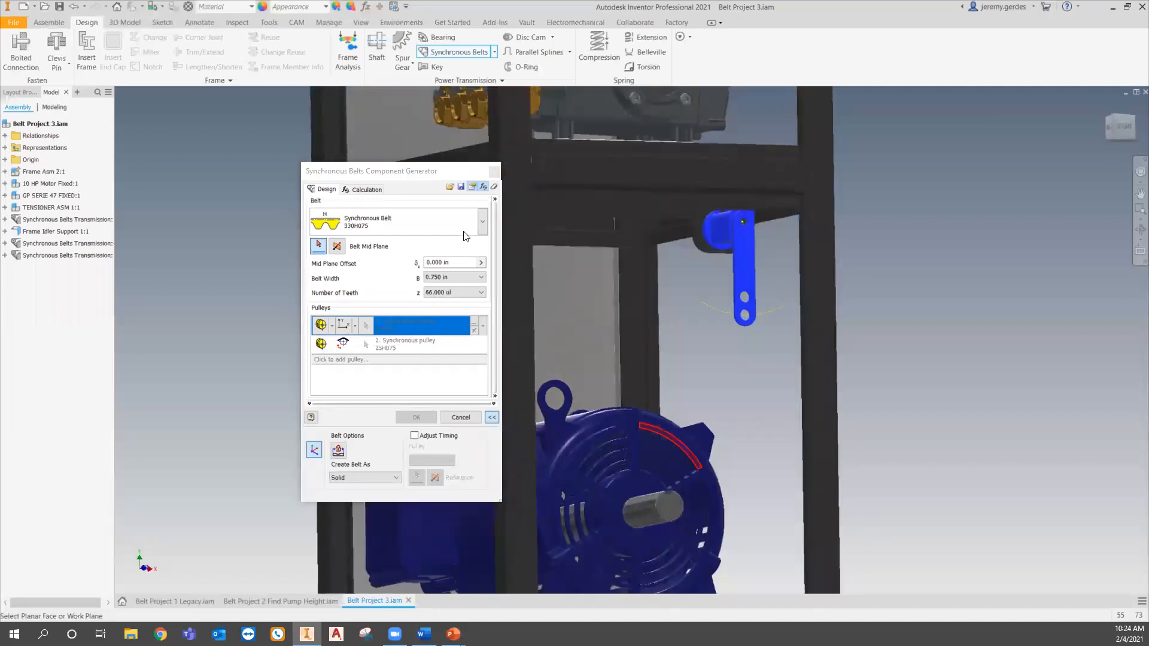
click(365, 190)
drag(496, 272, 459, 299)
text(10)
text(1750 rpm)
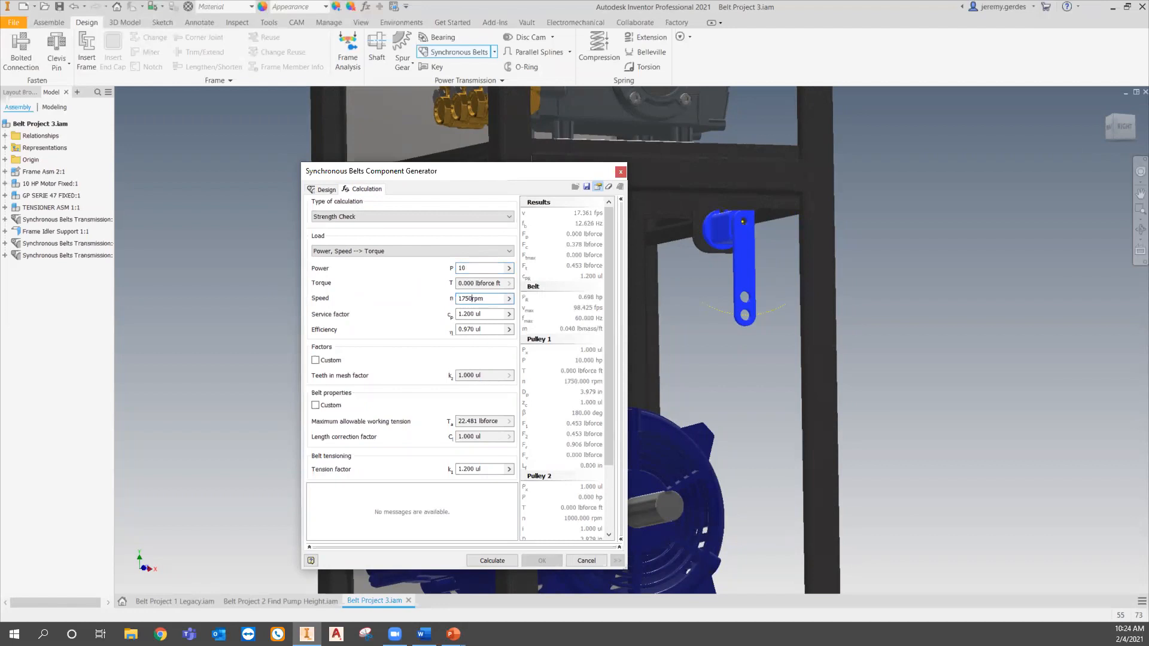
- Pick the belt mid plane on the motor and set the mid plane offset to -2.000 in
click(326, 190)
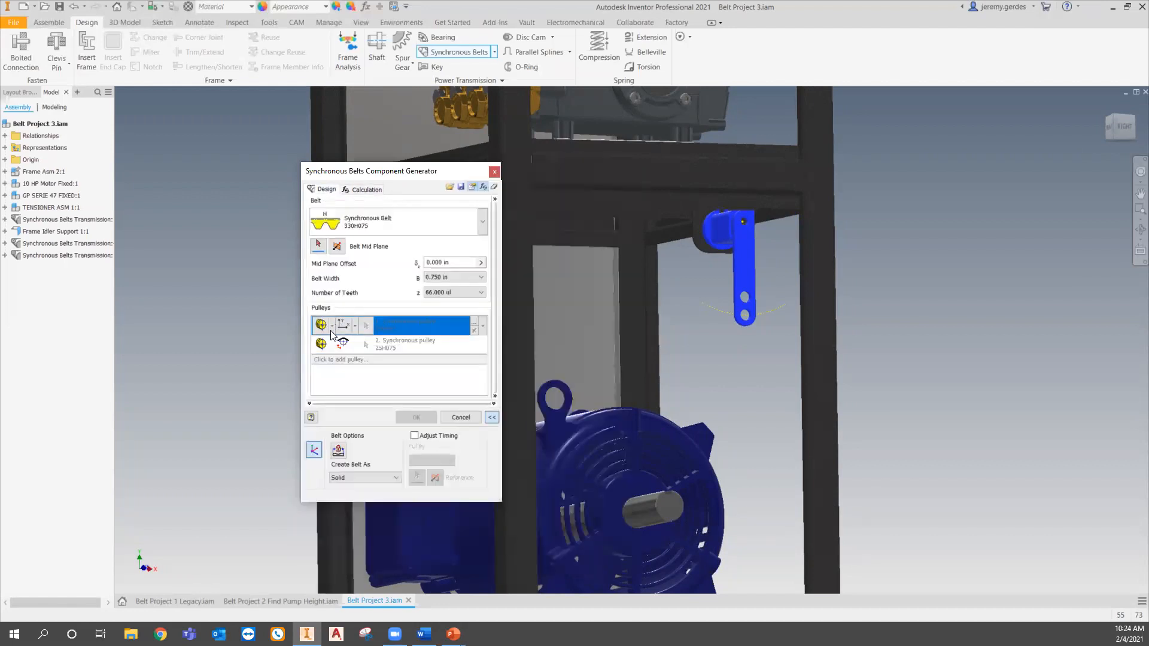
click(319, 246)
click(664, 500)
click(480, 262)
click(526, 291)
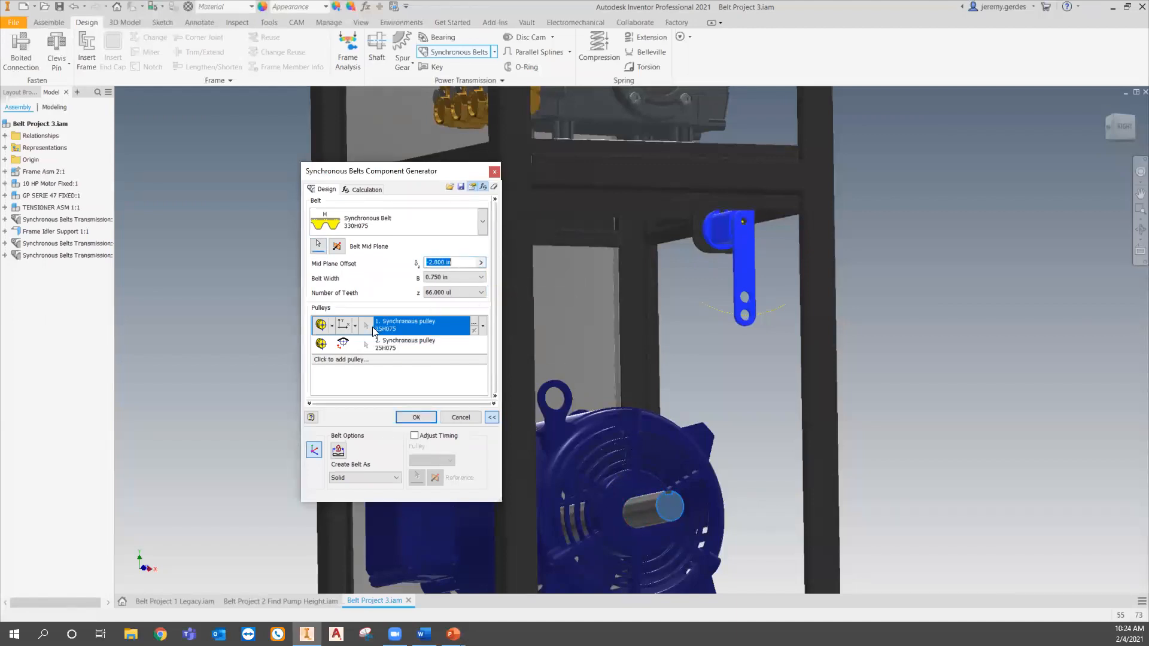
- Make the first pulley a component fixed by selected geometry on the motor shaft
click(332, 326)
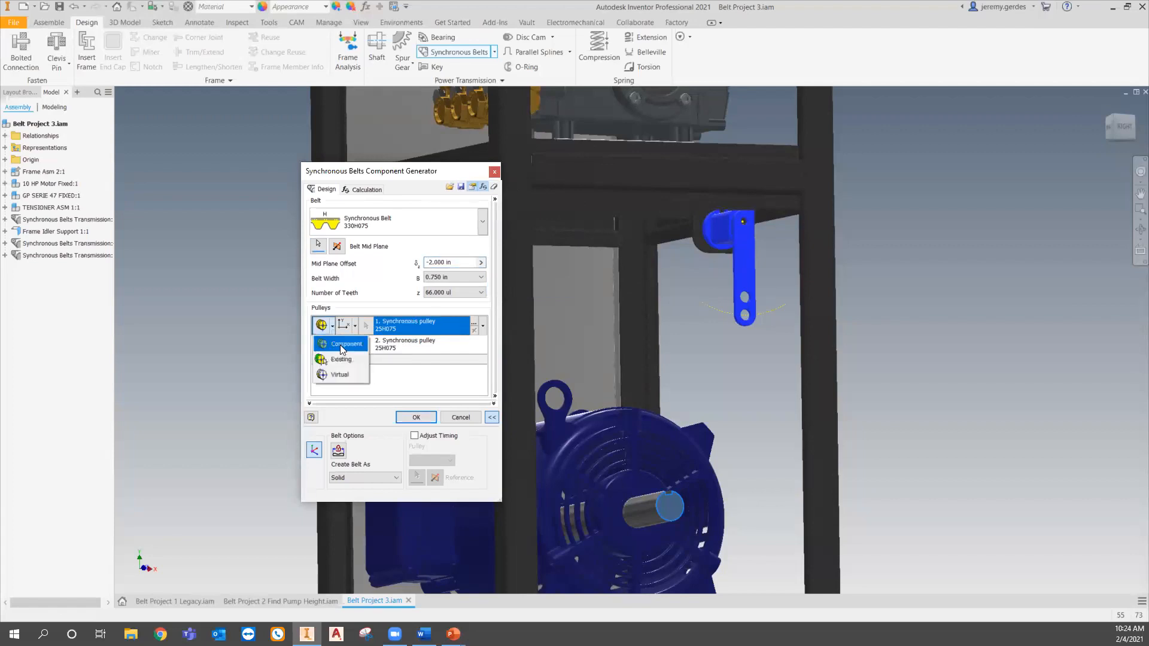
click(343, 350)
click(355, 326)
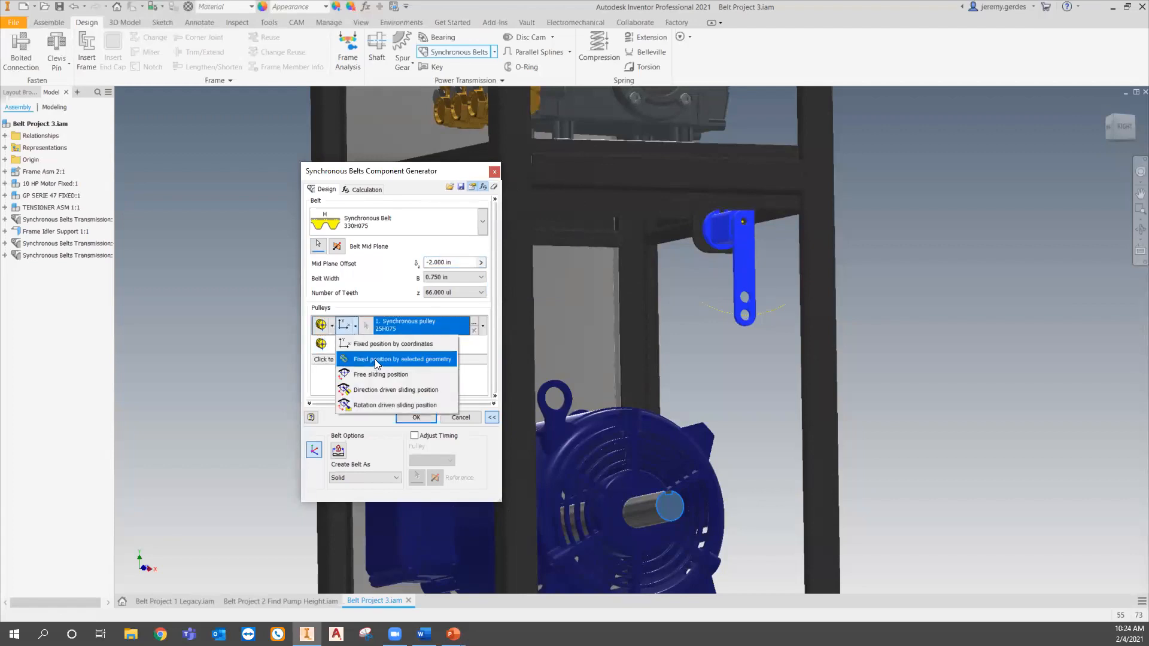
click(374, 359)
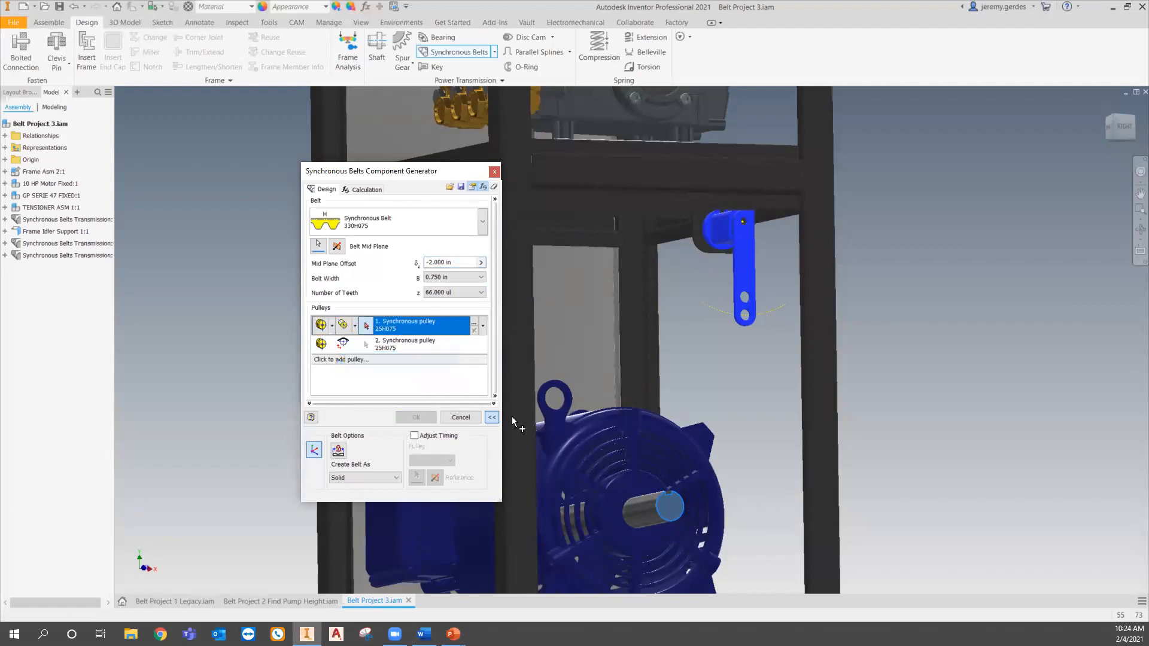
click(641, 504)
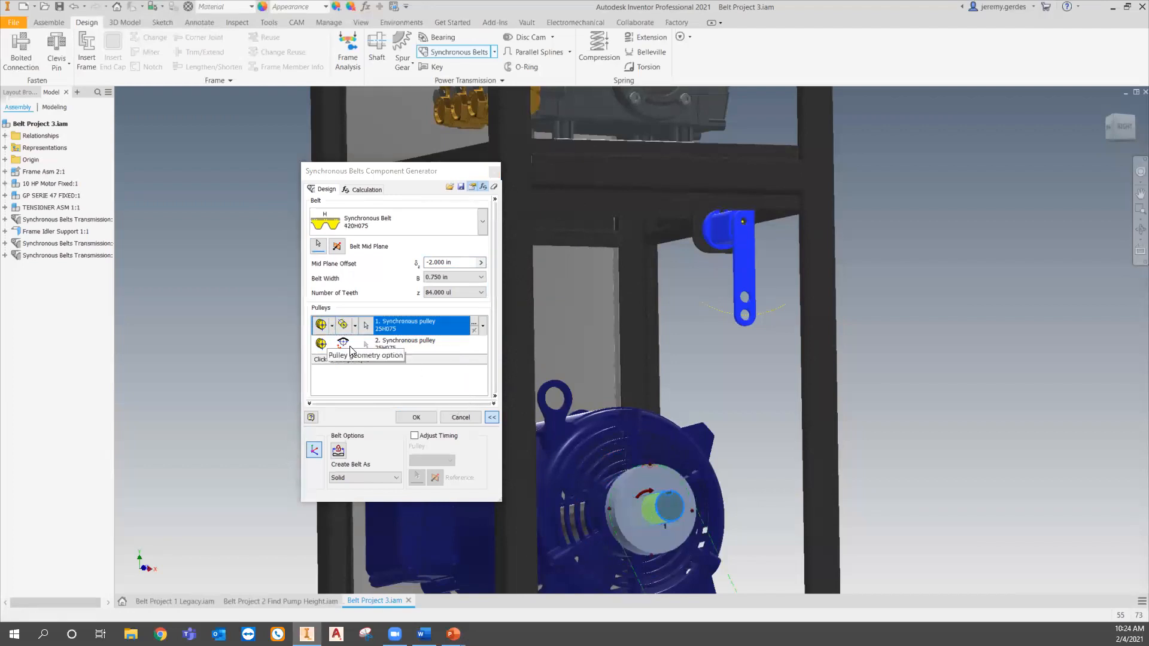
- Set the first pulley's number of teeth to 28
click(473, 323)
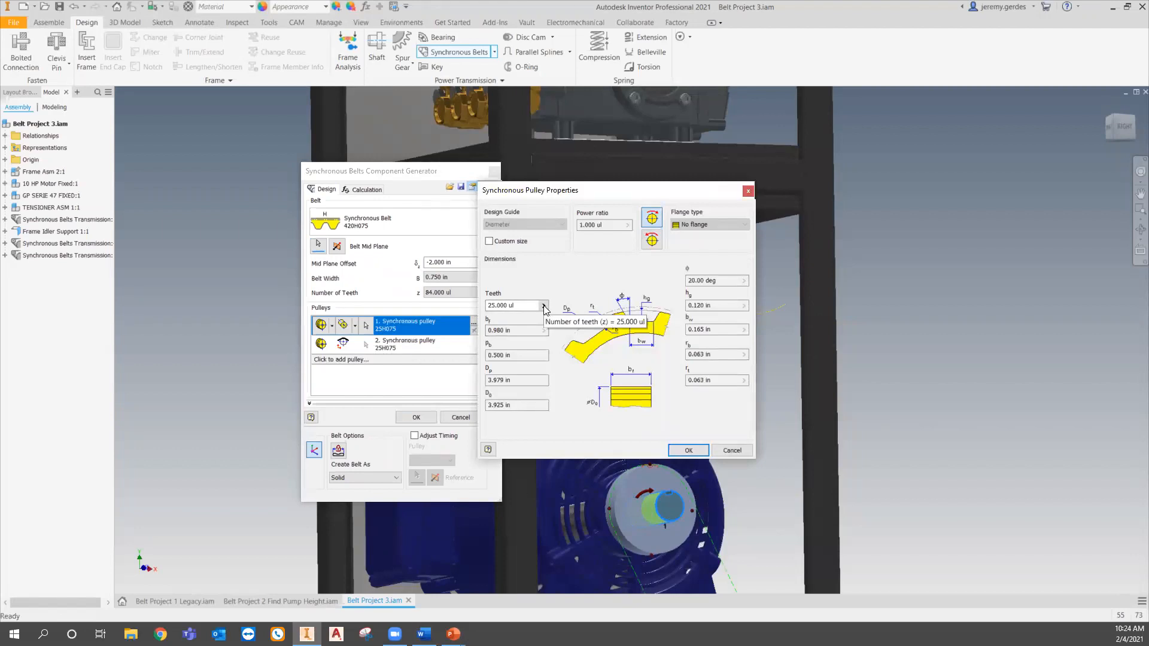
click(544, 306)
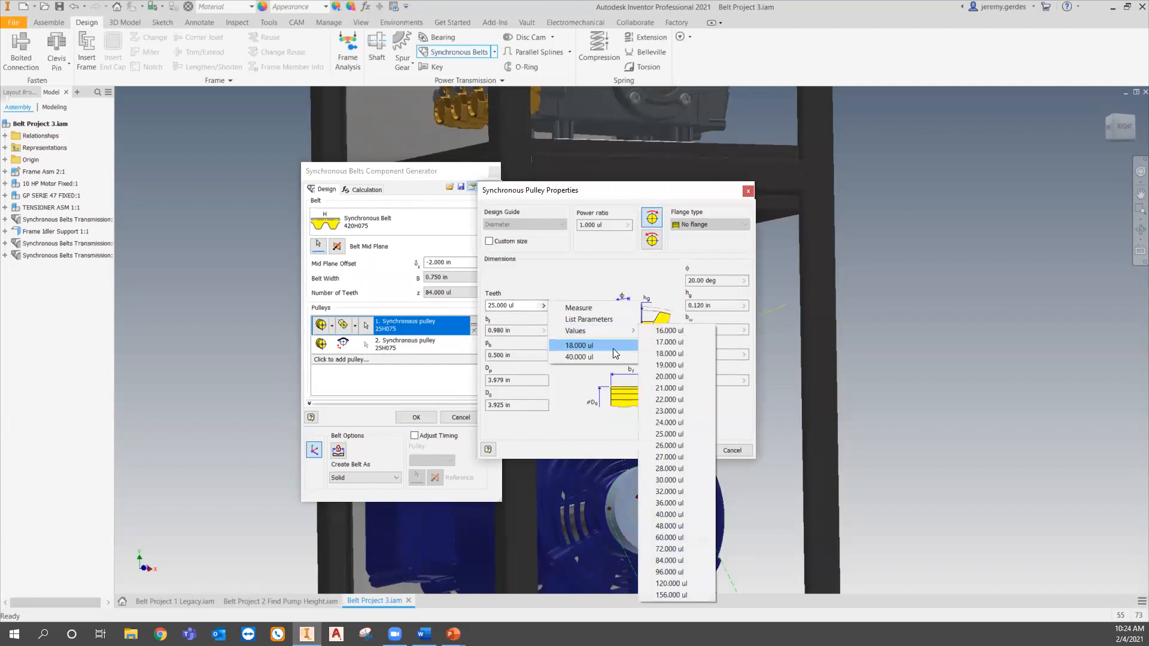
click(676, 470)
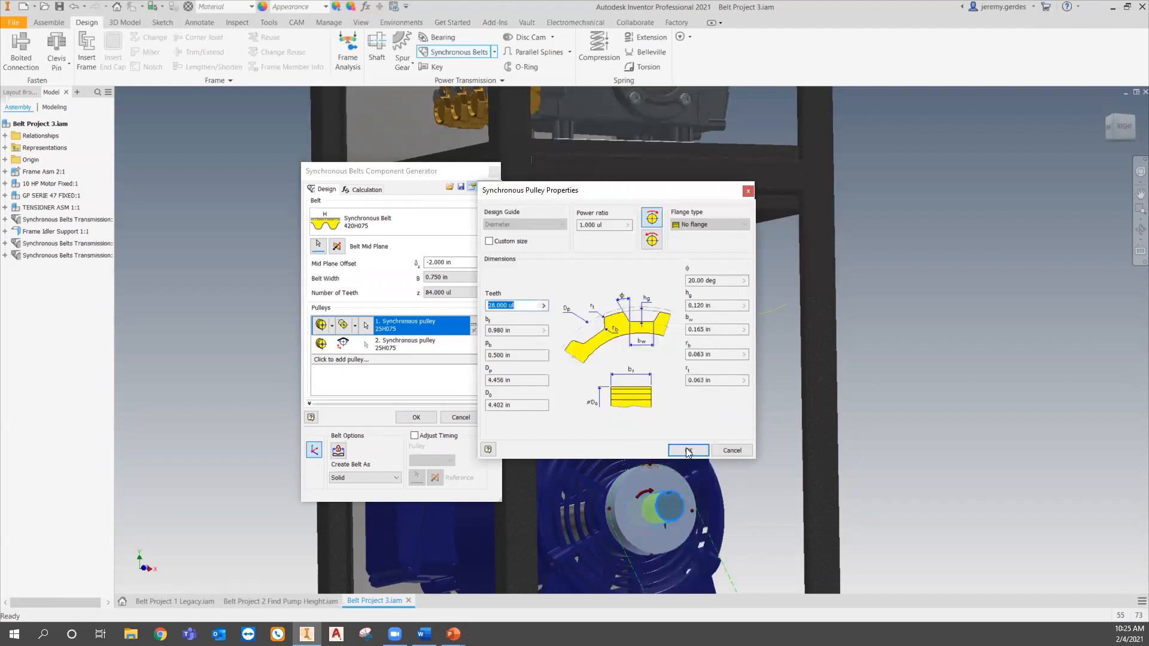
click(688, 451)
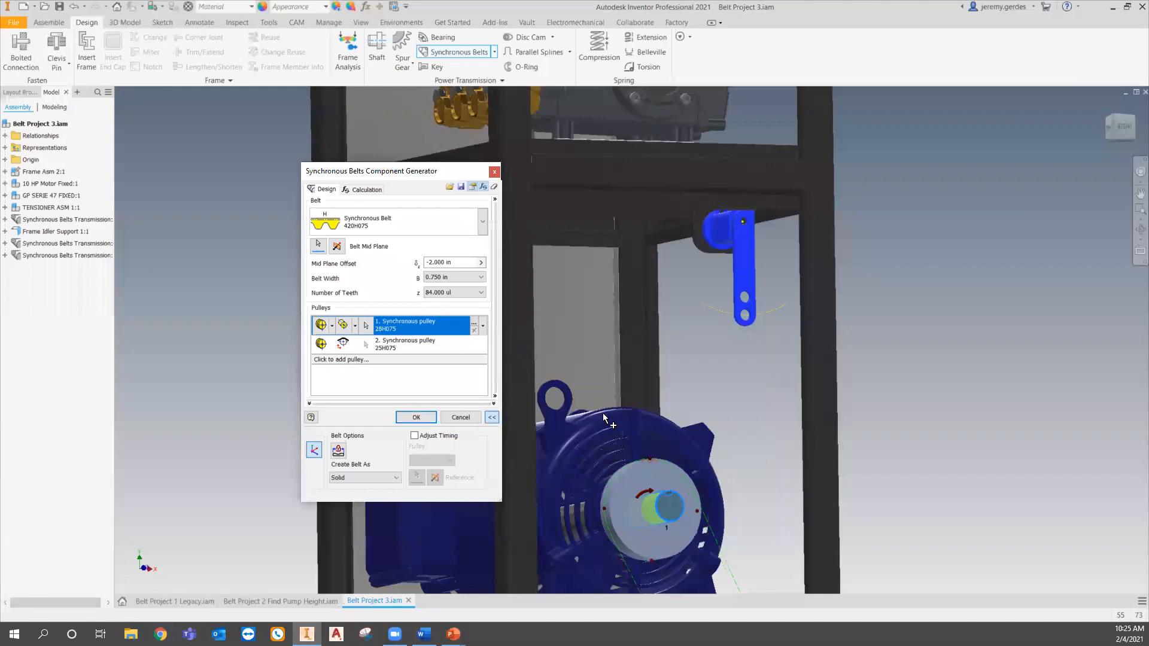
- Make the second pulley a component fixed by selected geometry on the pump shaft
click(337, 349)
click(332, 345)
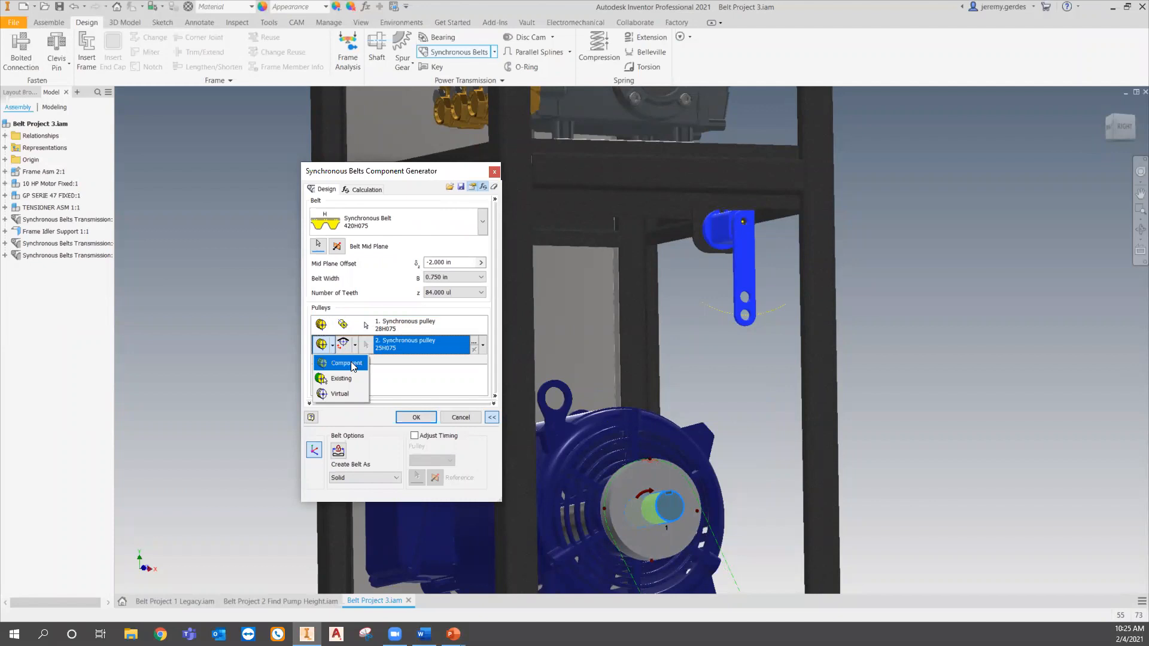
click(351, 363)
click(355, 346)
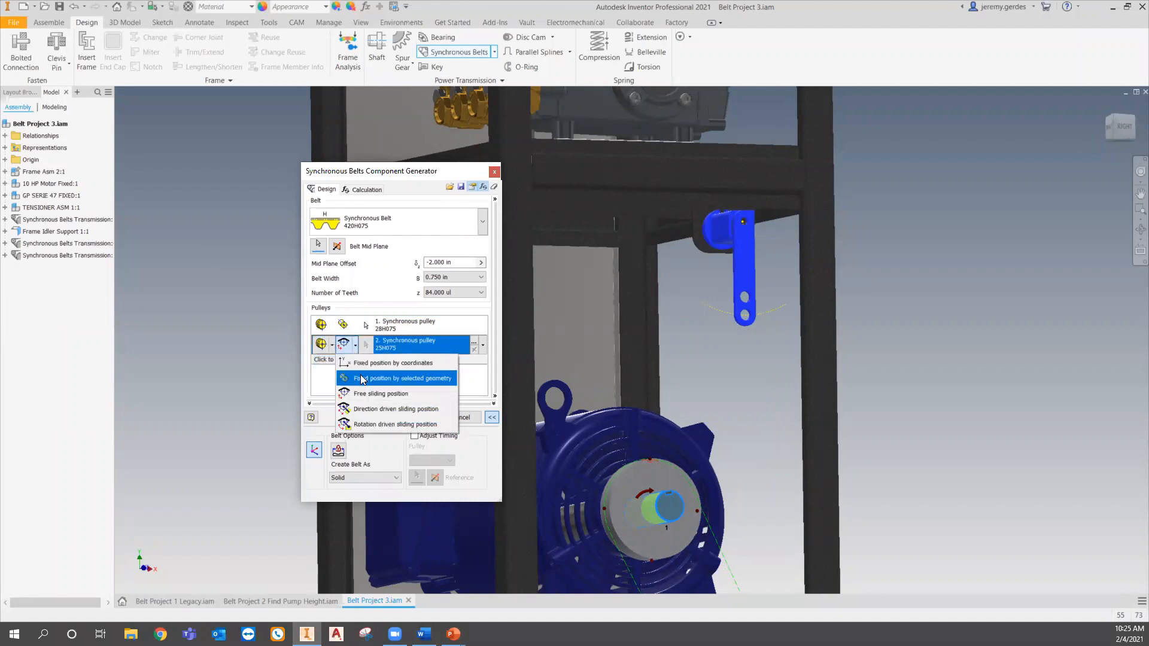
click(371, 379)
middle_drag(590, 288, 636, 426)
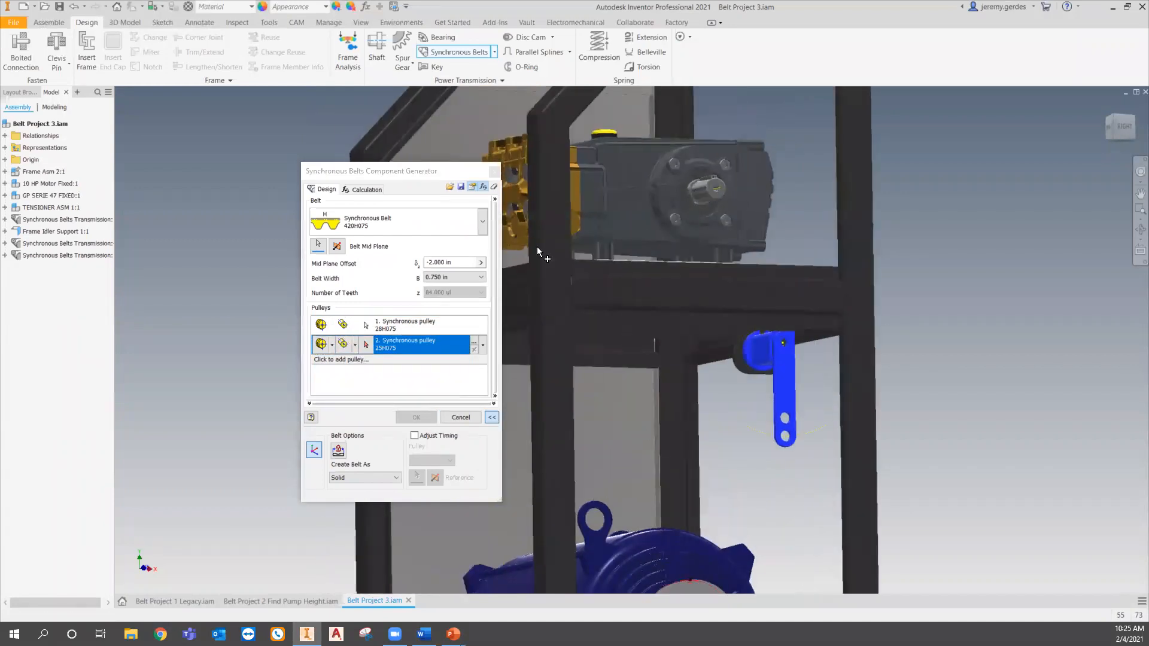
click(715, 188)
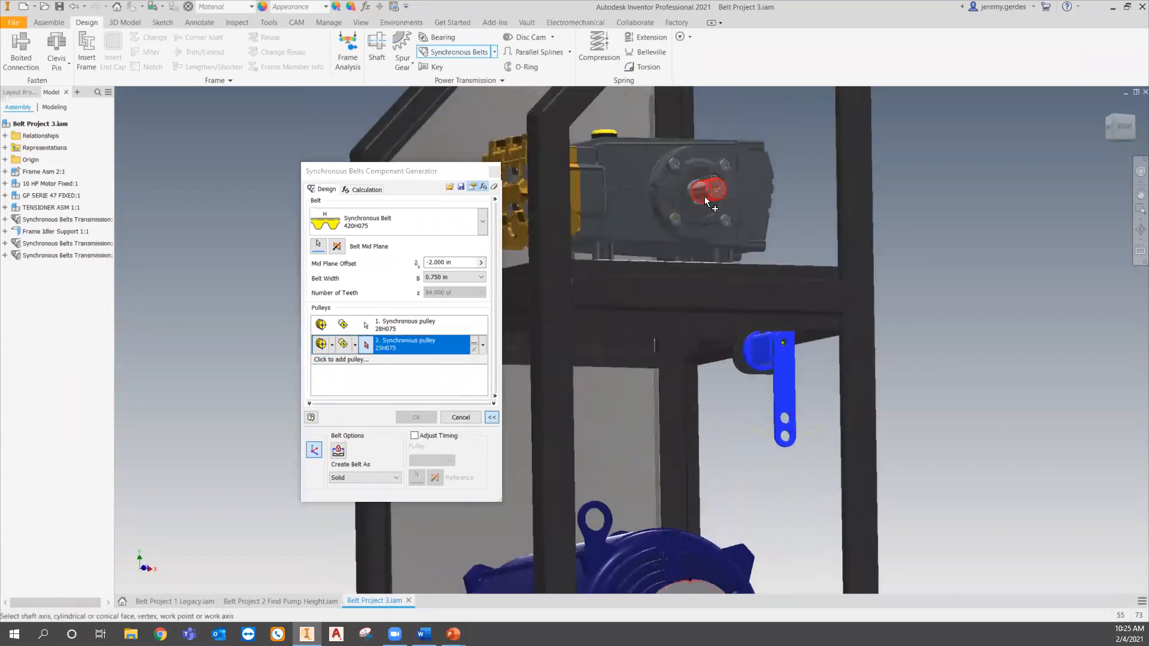
- Size the second pulley by Transmission Ratio with a ratio of 1.48
click(474, 341)
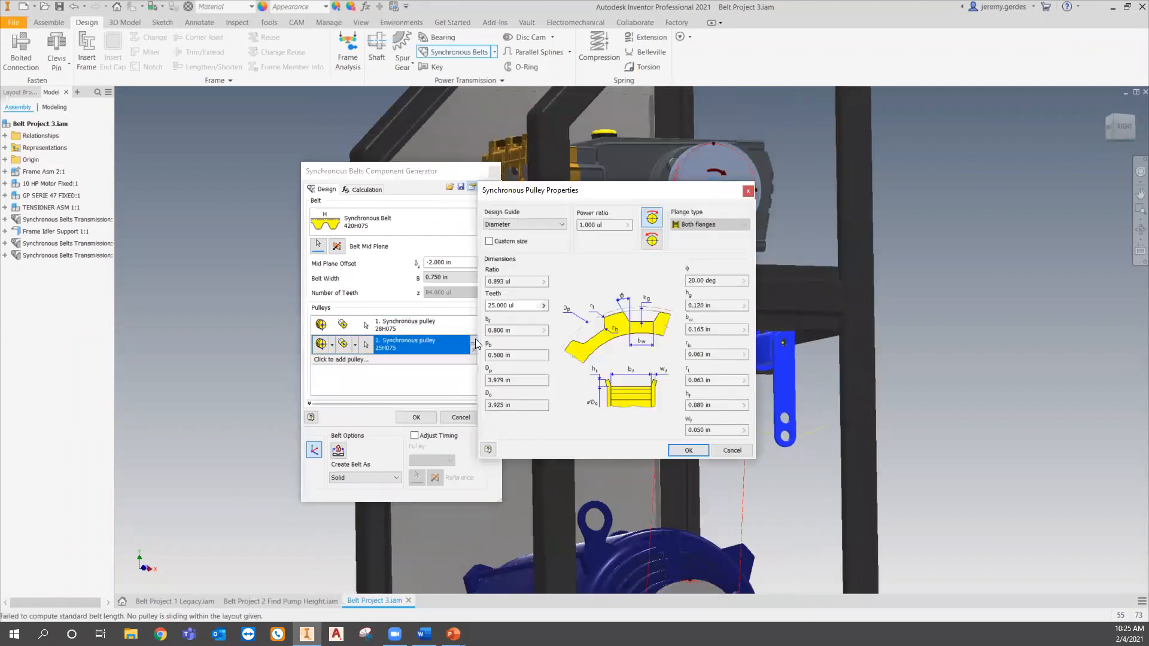
click(523, 226)
click(524, 237)
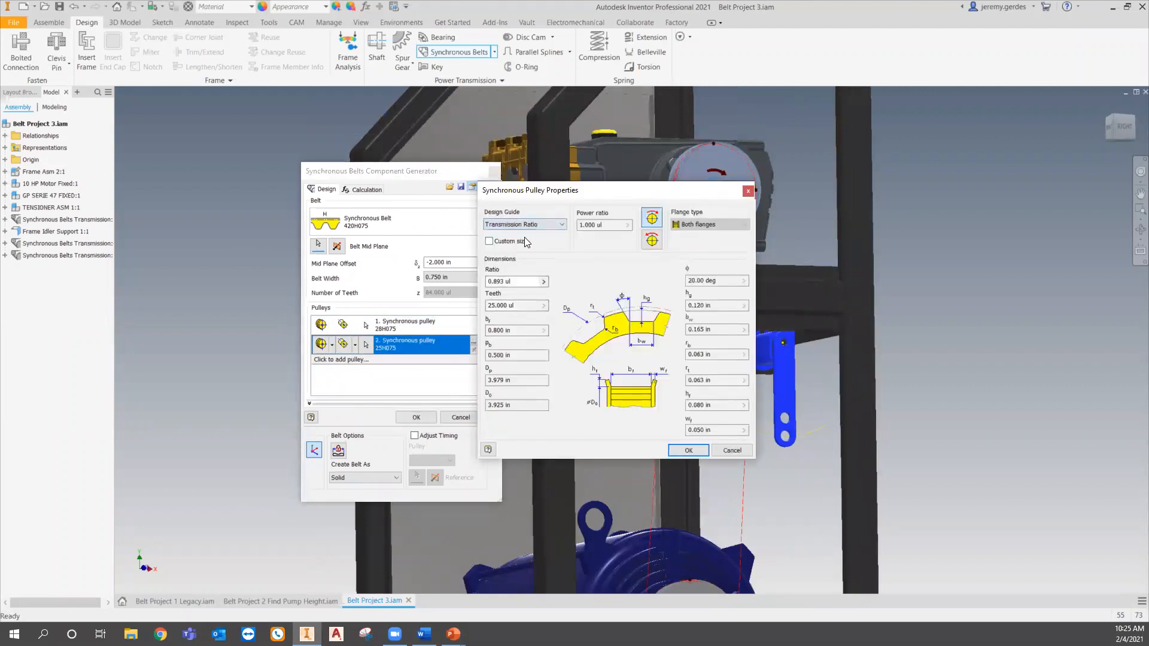
click(518, 281)
text(1.48)
click(696, 451)
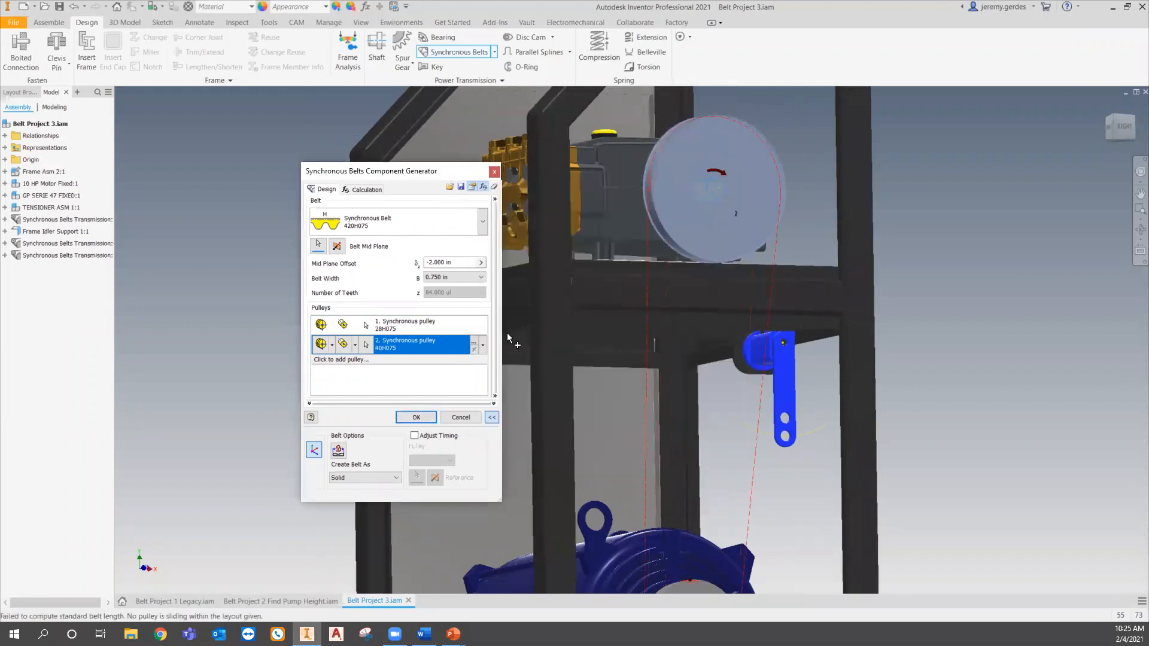
click(474, 342)
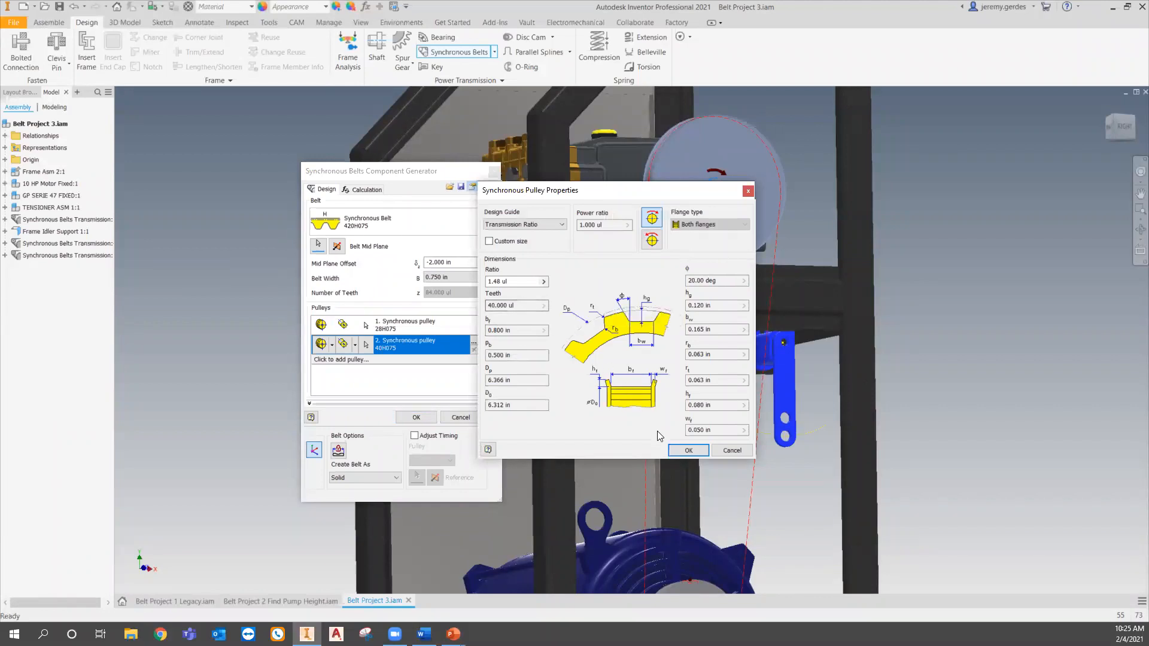
click(676, 448)
- Add a double-flanged straight-sided synchronous pulley as the third pulley
middle_drag(747, 380, 744, 289)
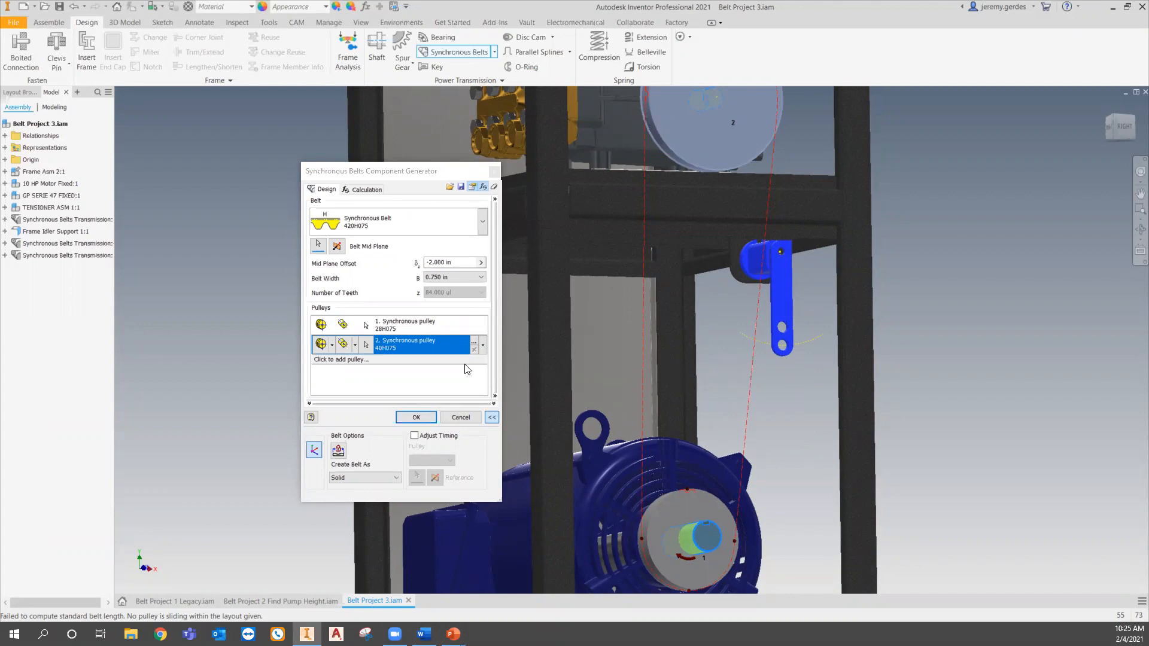
click(389, 359)
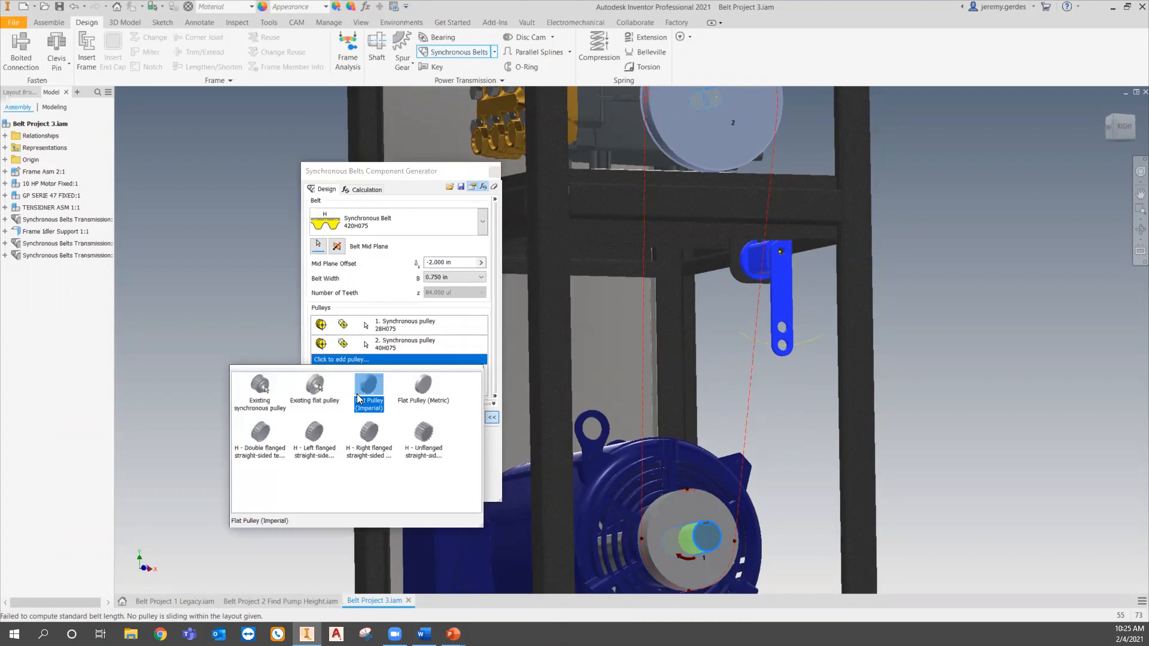
click(260, 436)
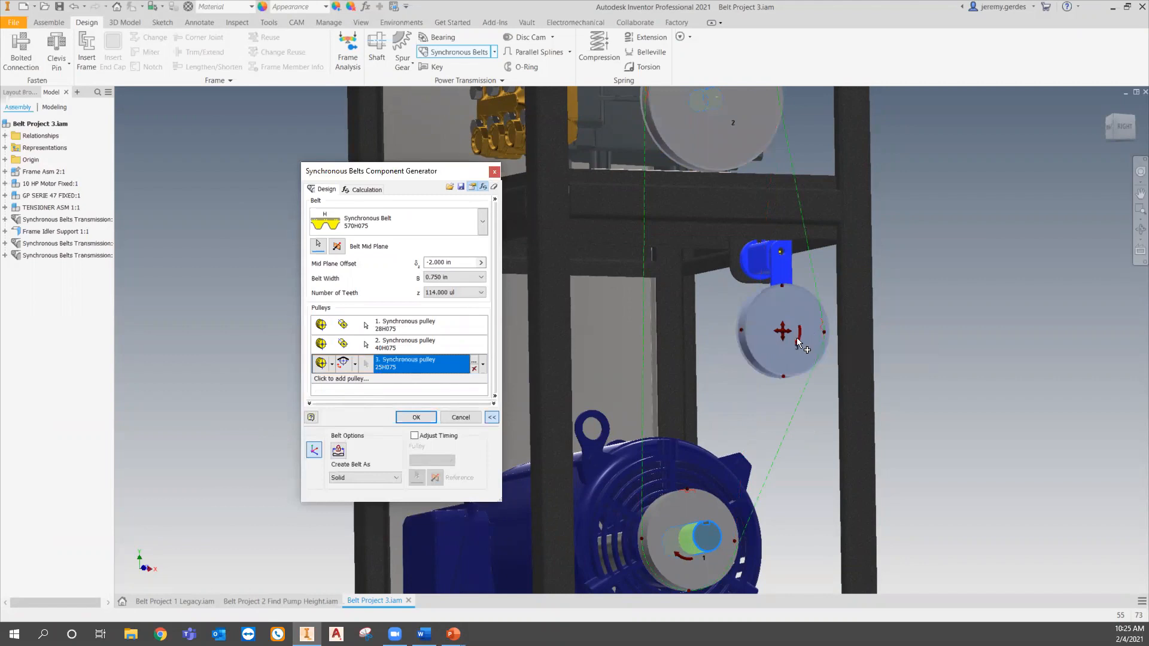
- Run the strength calculation, then set the belt width to 1.500 in
click(365, 189)
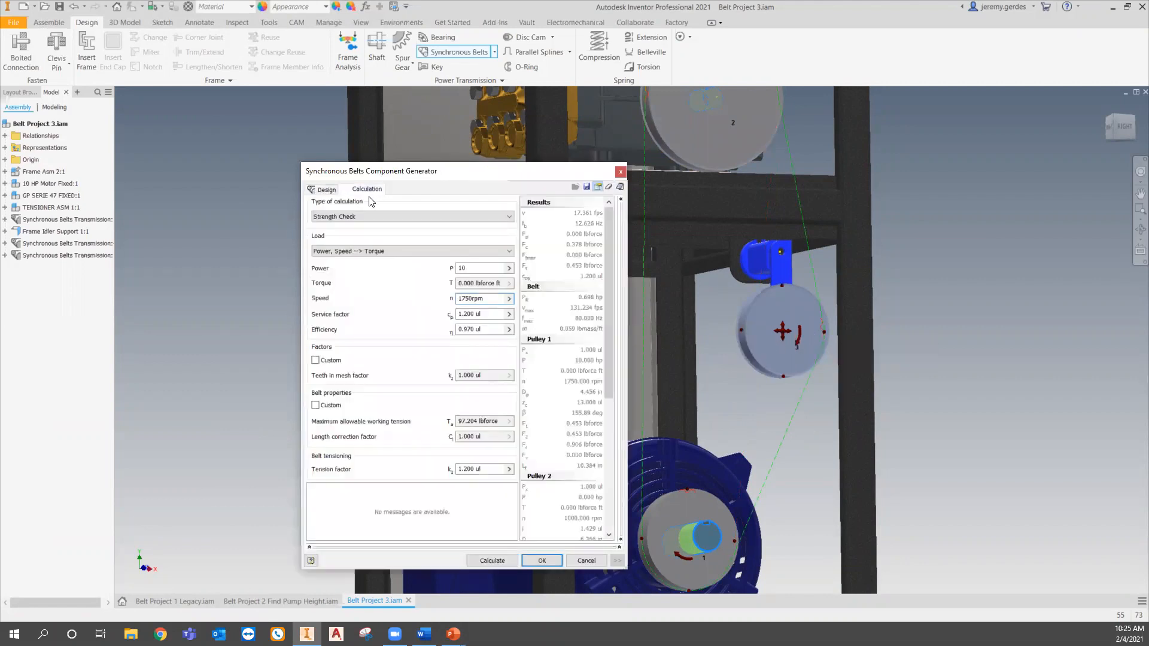
click(493, 561)
mouse_move(401, 540)
mouse_down()
mouse_move(438, 545)
mouse_move(411, 547)
mouse_up()
click(324, 189)
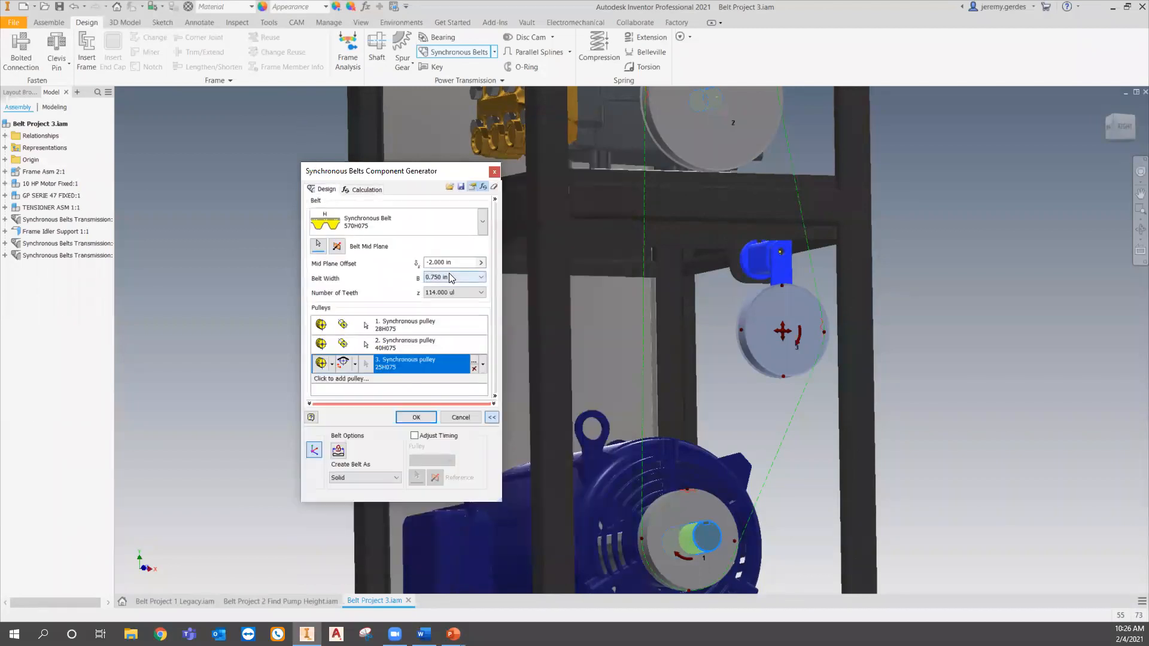
click(448, 277)
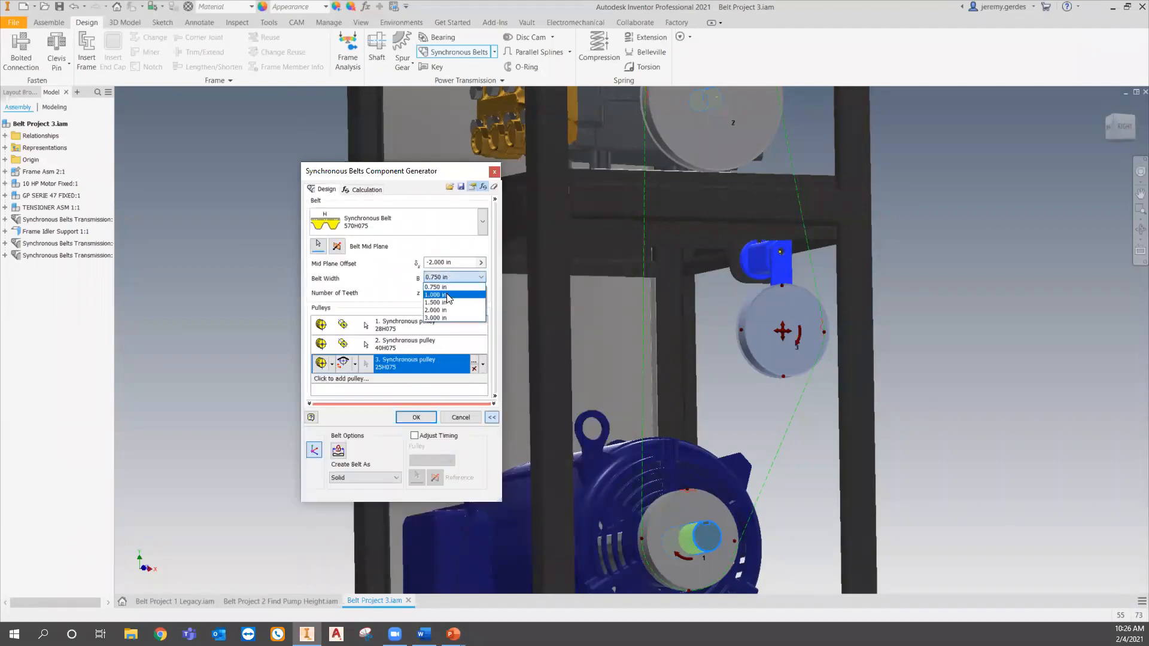
click(449, 303)
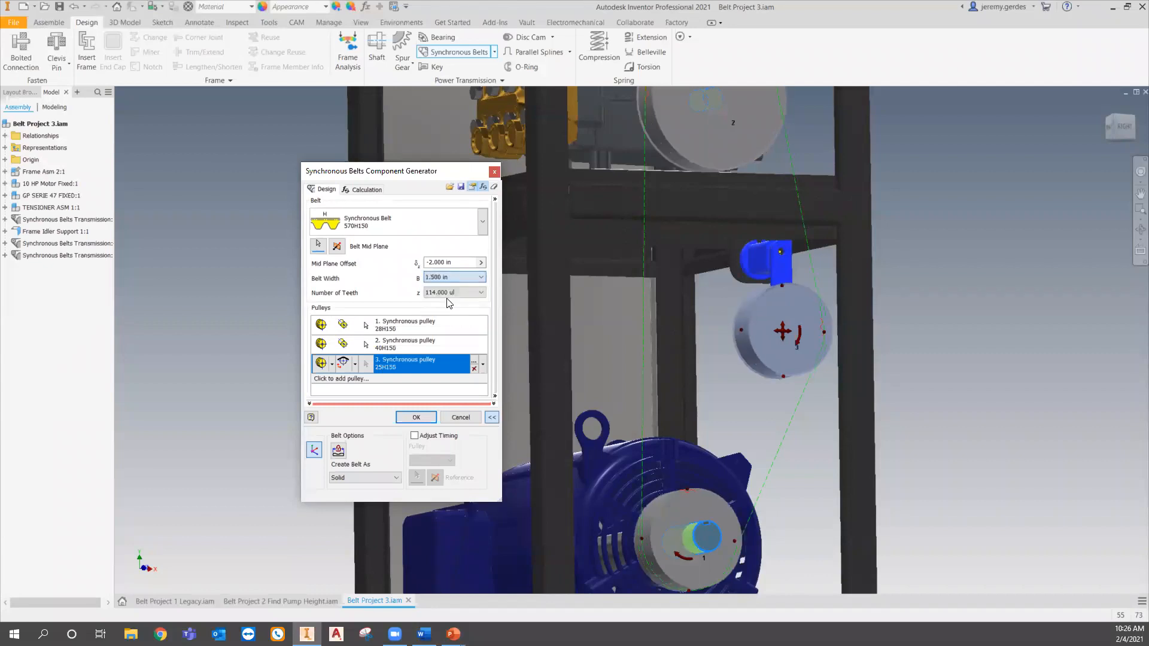
- Recalculate the strength check and accept the synchronous belt with the default file names
click(376, 191)
click(491, 560)
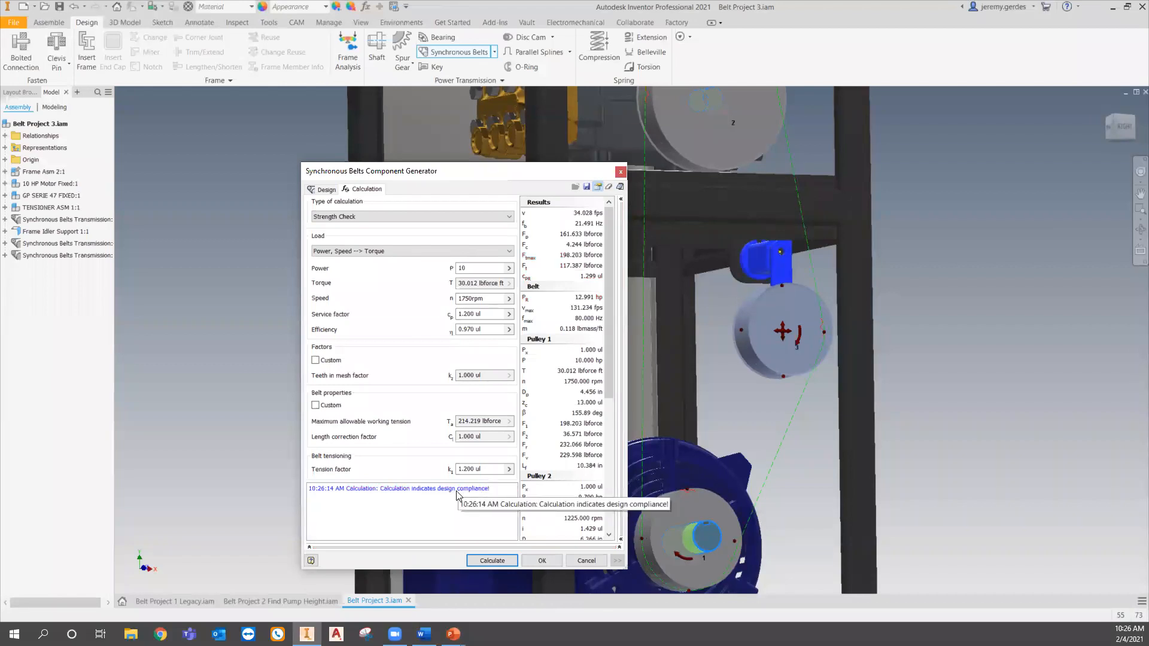
click(321, 191)
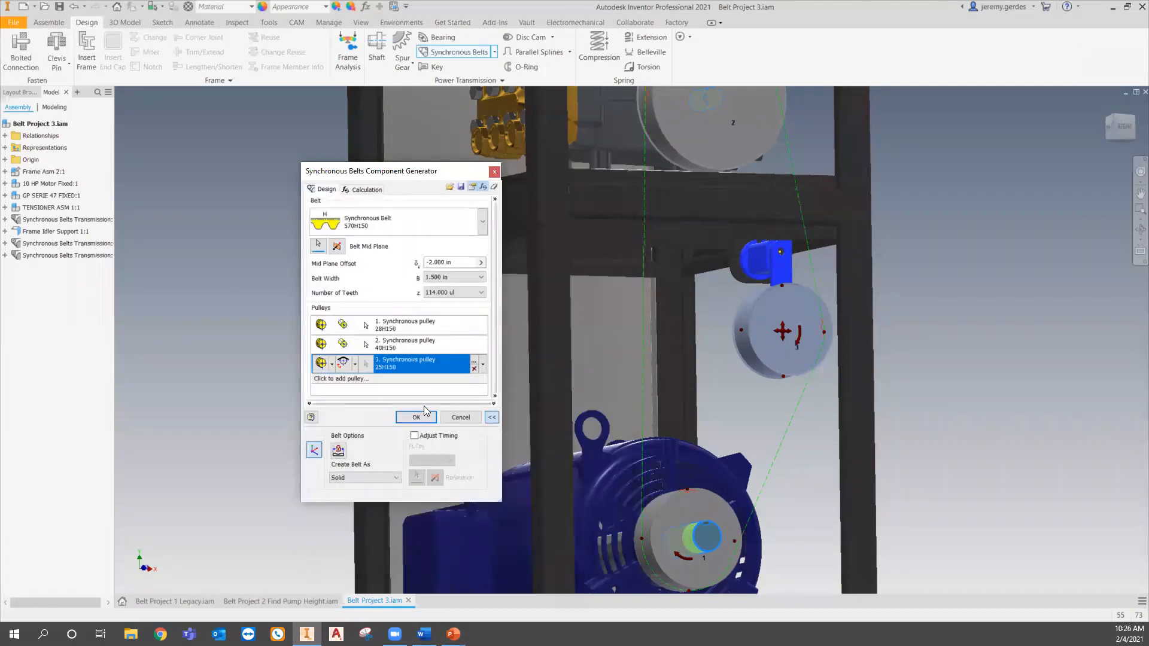
click(425, 413)
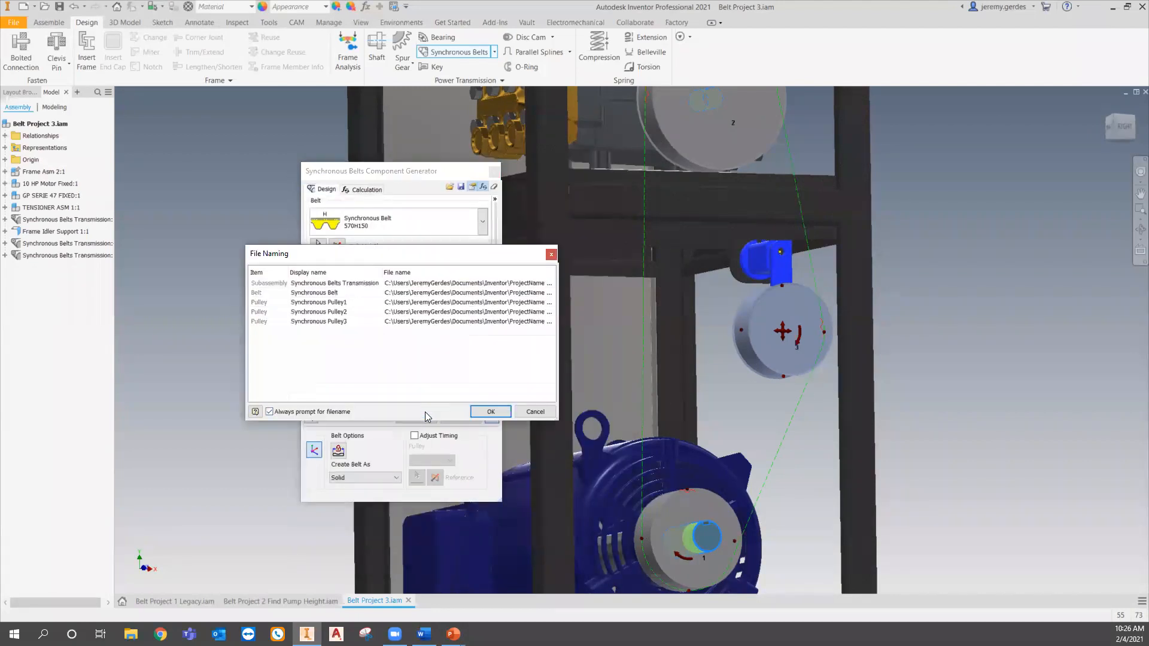
click(491, 411)
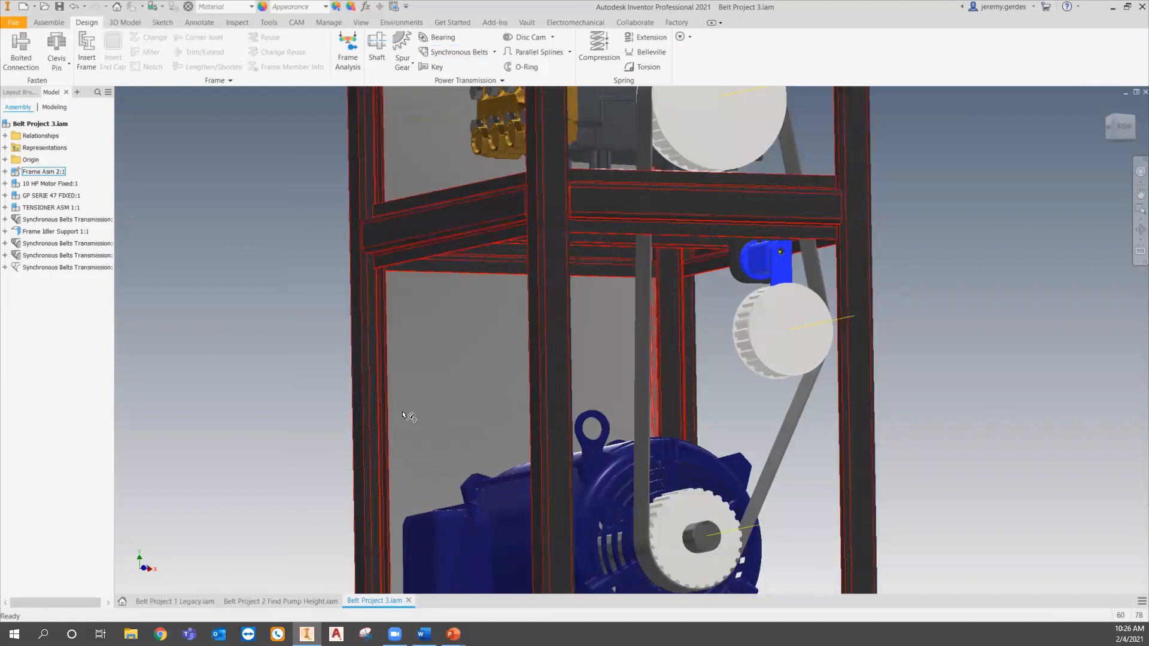
- Switch to the presentation and advance to the next slide
click(328, 406)
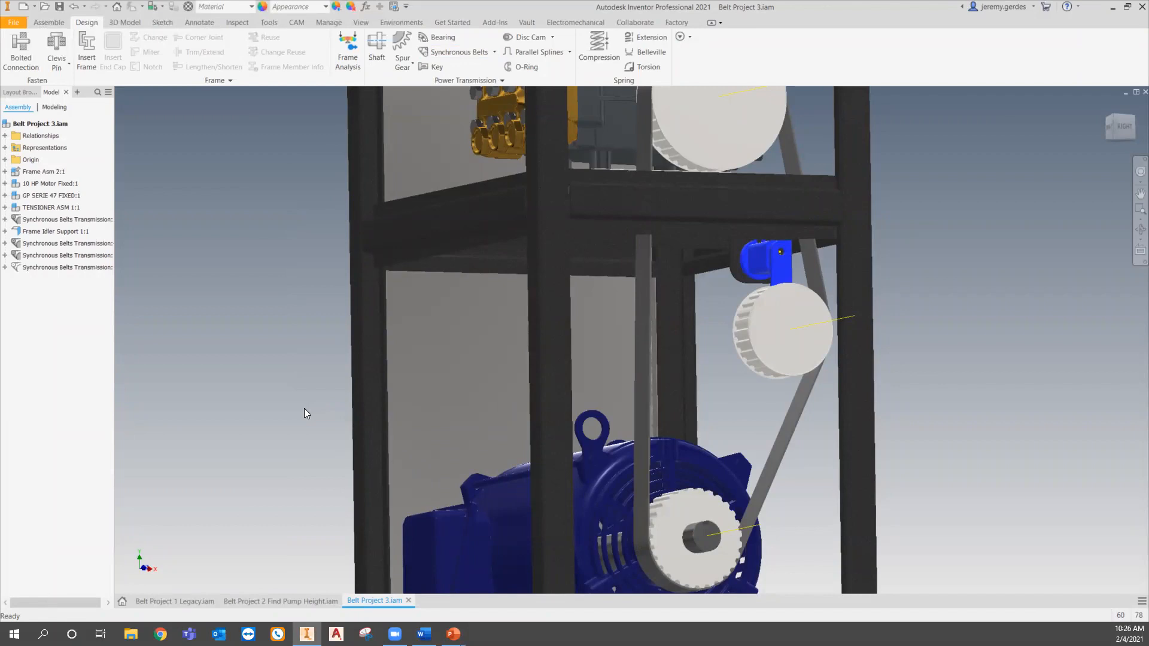
click(355, 435)
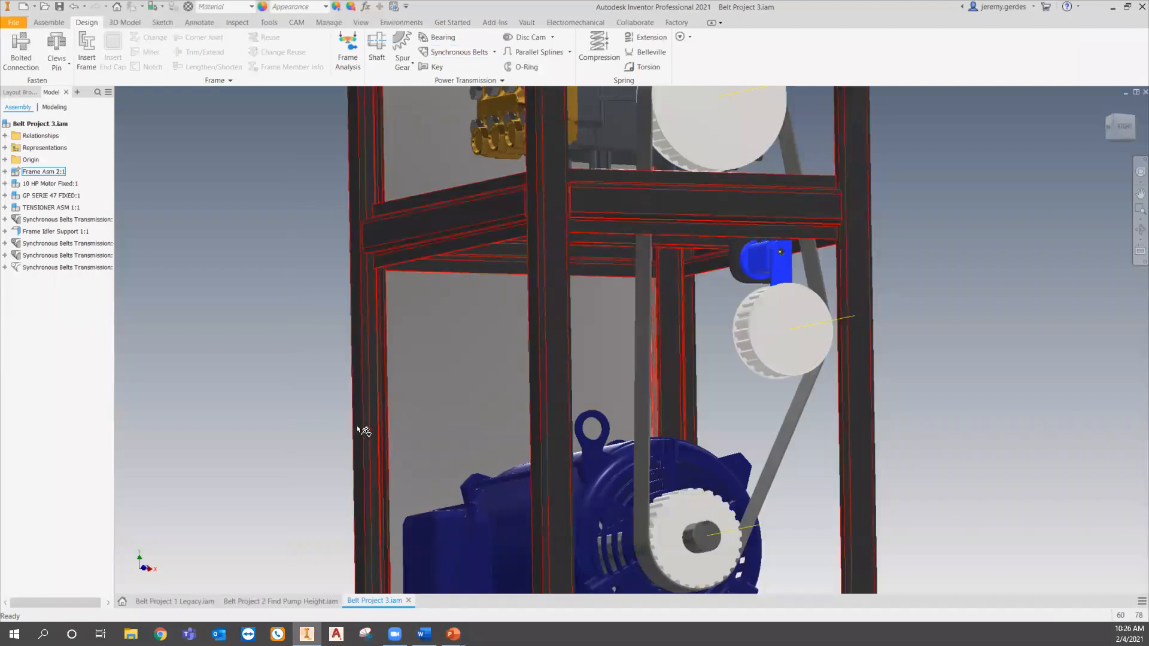
key(alt+Tab)
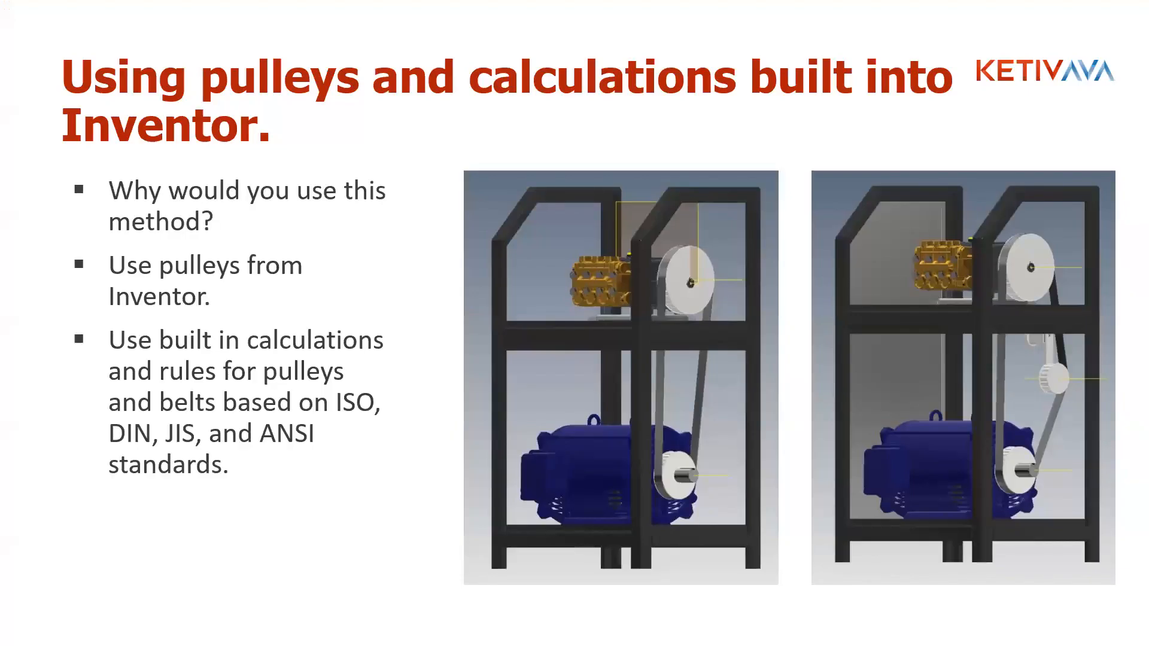
key(Right)
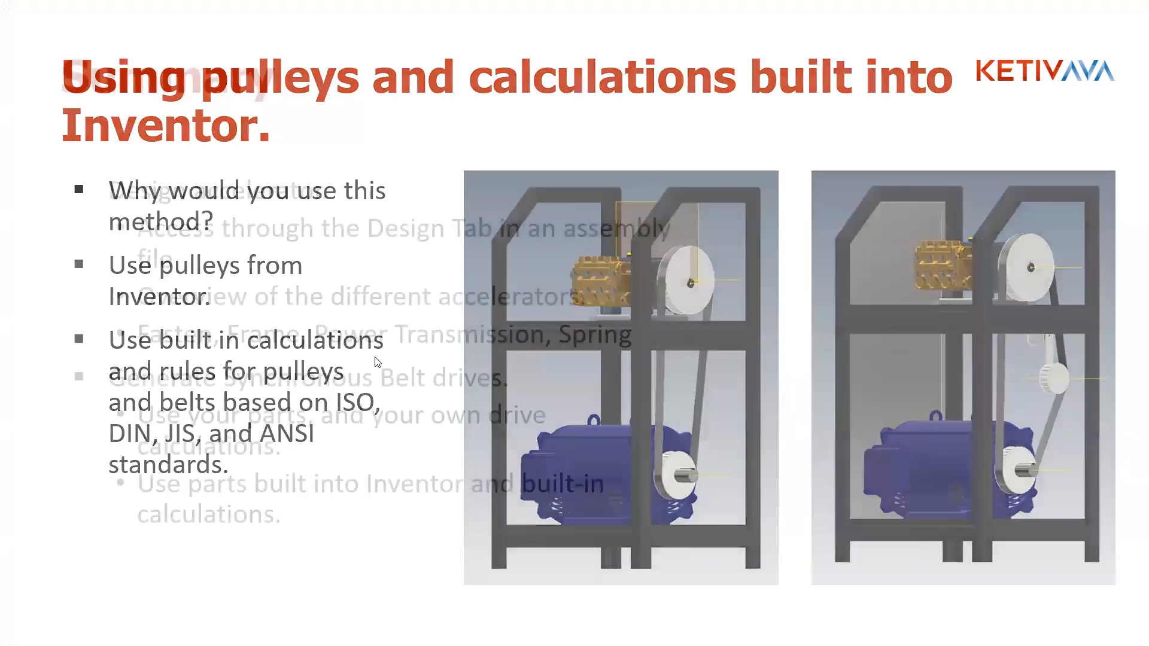
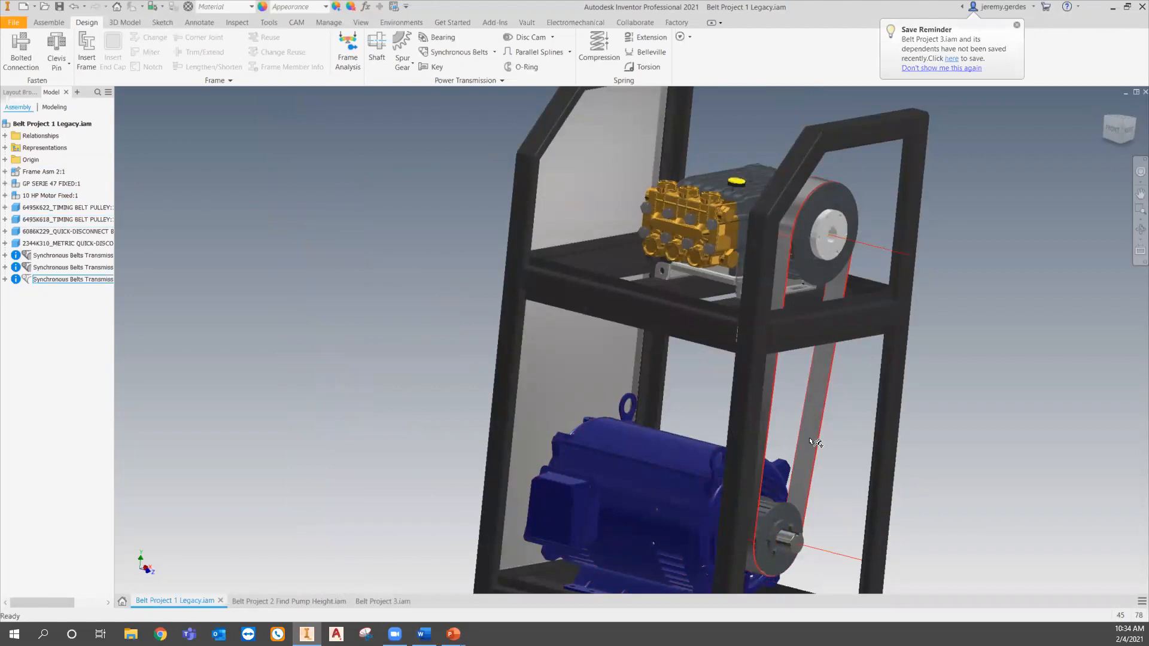
- Hide the third synchronous belt assembly in the model browser
right_click(82, 286)
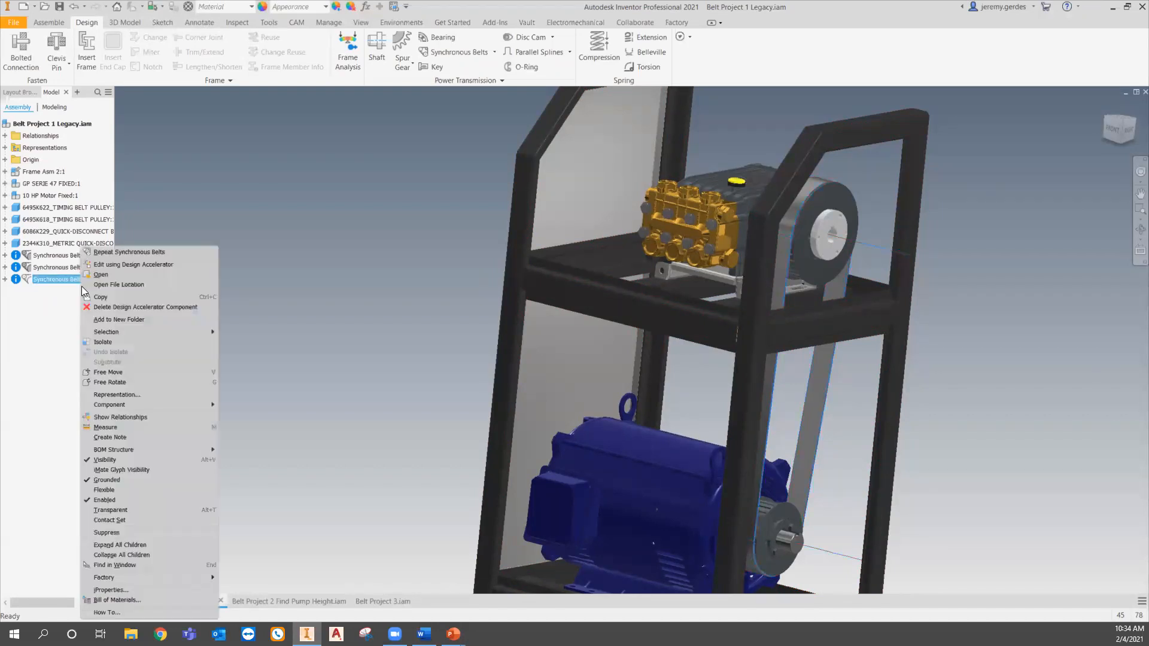
click(140, 457)
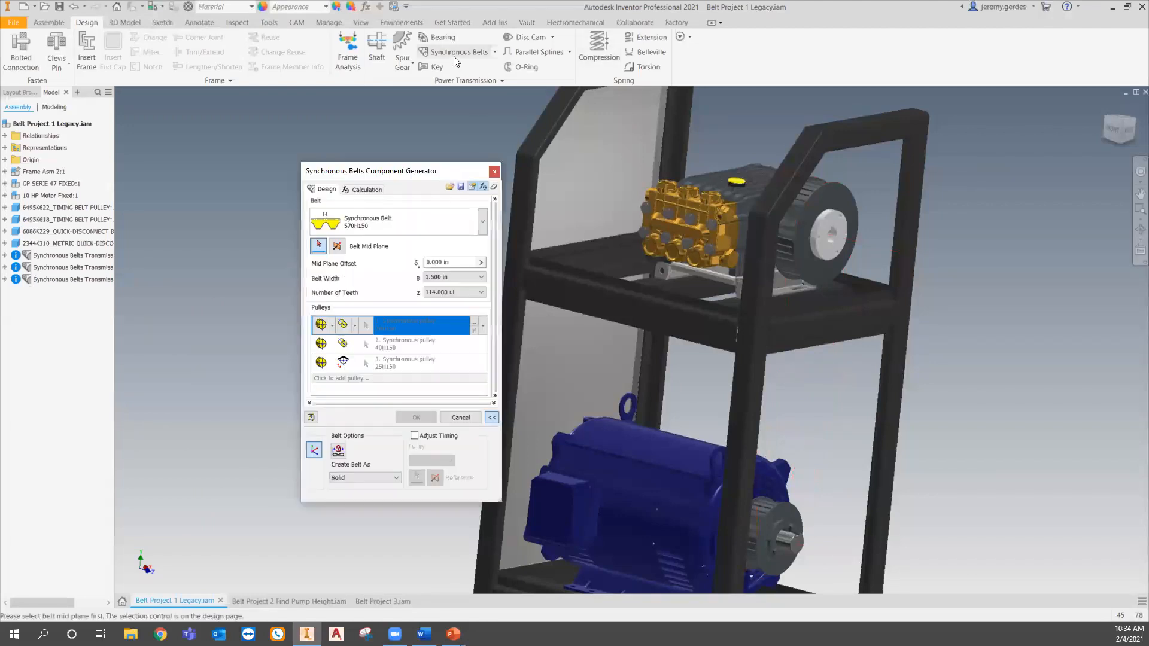
- Start a new synchronous belt using the motor pulley face as the belt mid plane and reset the generator inputs
click(768, 511)
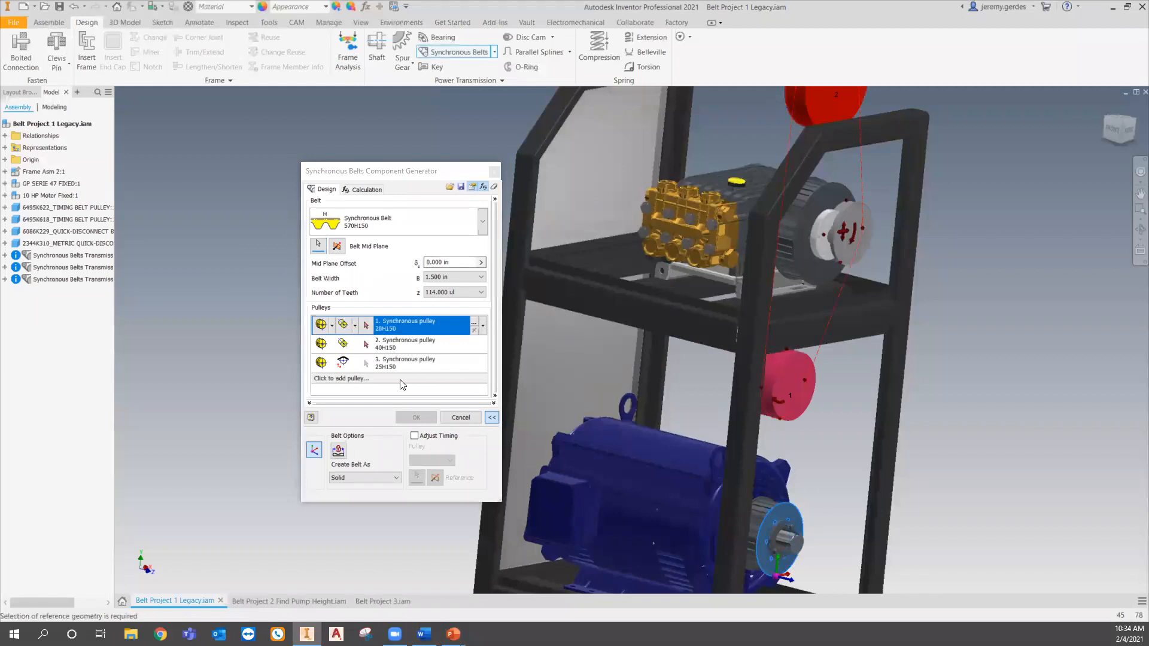
click(494, 188)
click(616, 359)
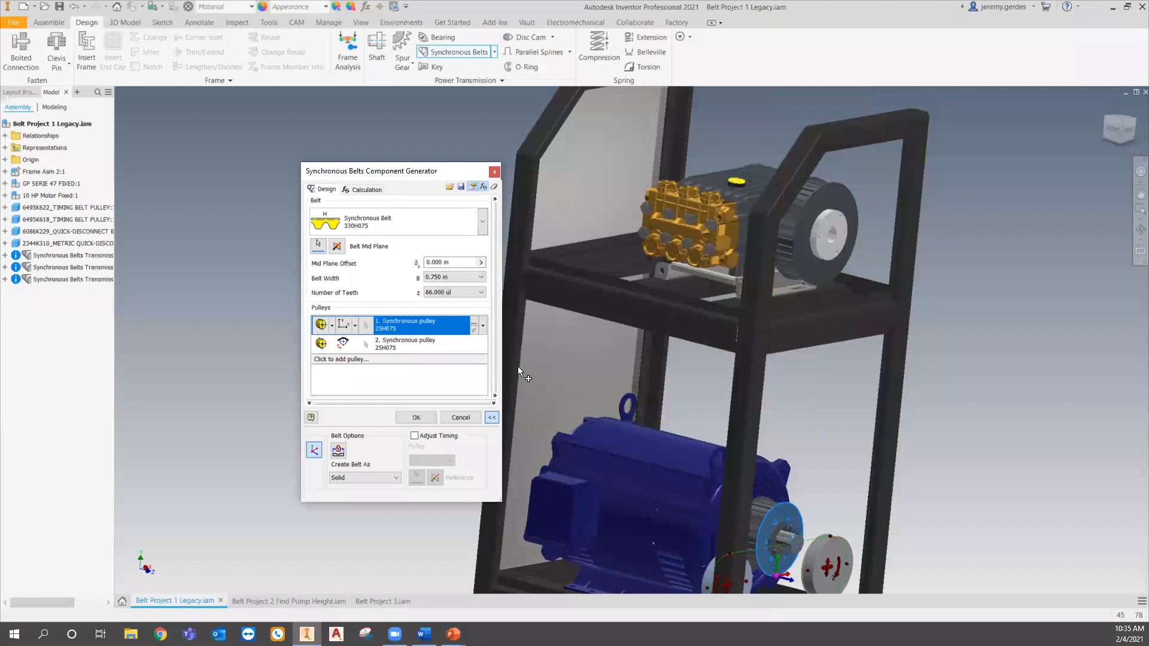
- Set the first pulley to Existing and select the teeth pattern of the motor's timing pulley
click(332, 326)
click(338, 360)
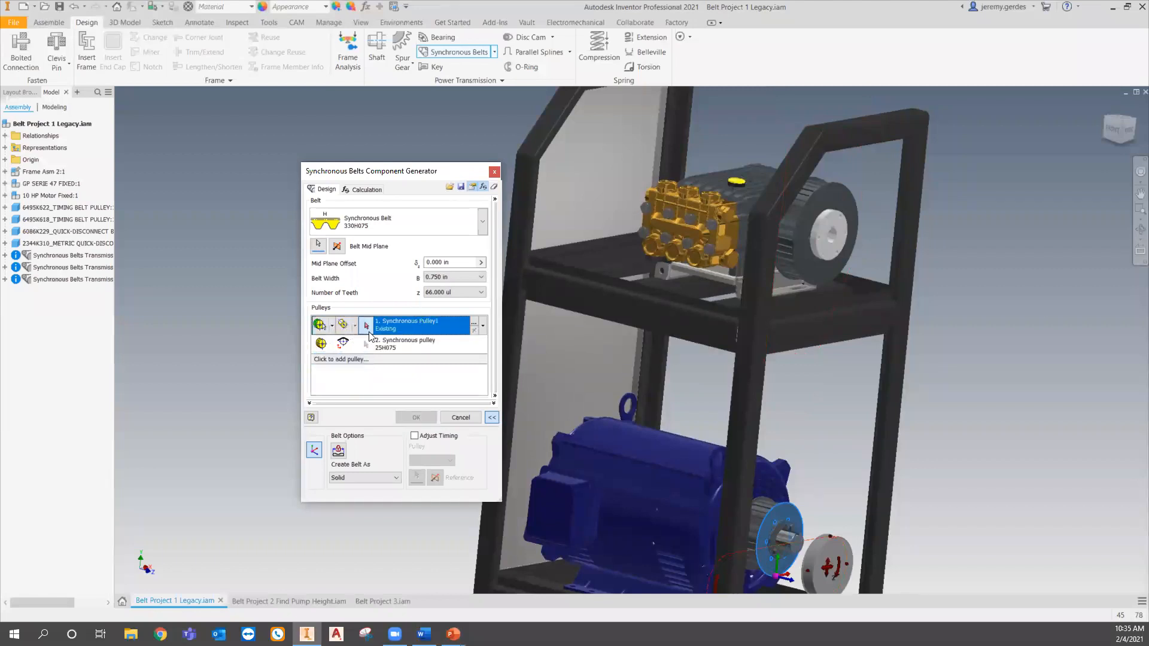
scroll(773, 531, up, 10)
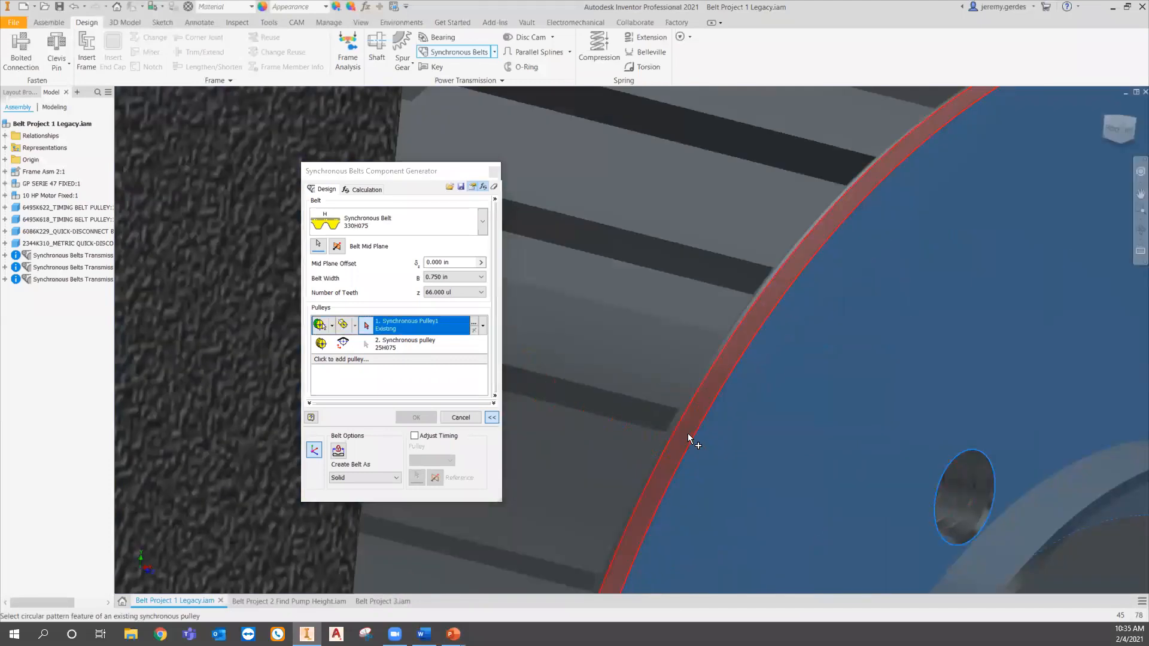
click(688, 435)
- Set the second pulley to Existing and select the teeth pattern of the pump's timing pulley
click(332, 345)
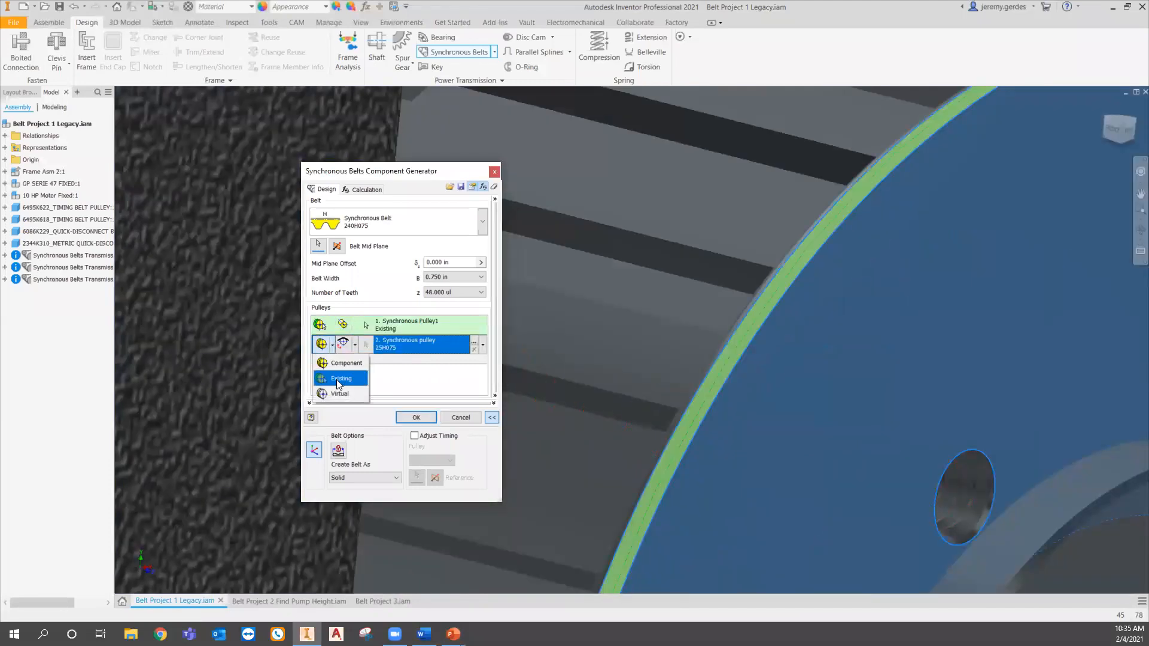
click(338, 380)
scroll(795, 470, down, 10)
scroll(798, 419, up, 8)
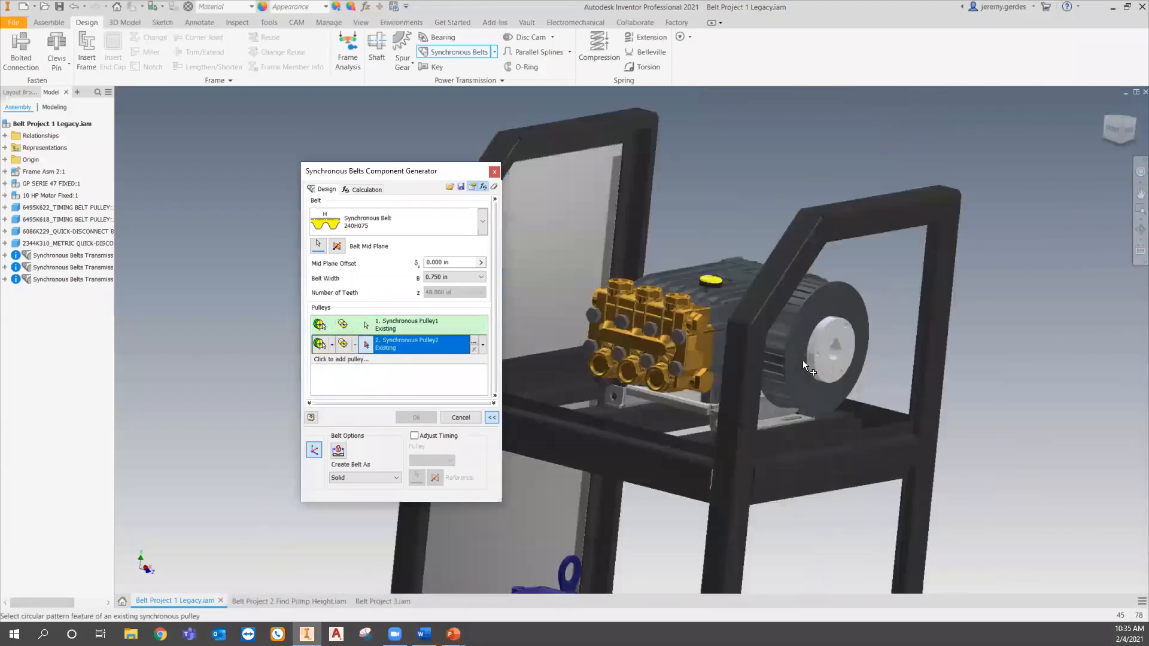
scroll(802, 360, up, 8)
click(735, 274)
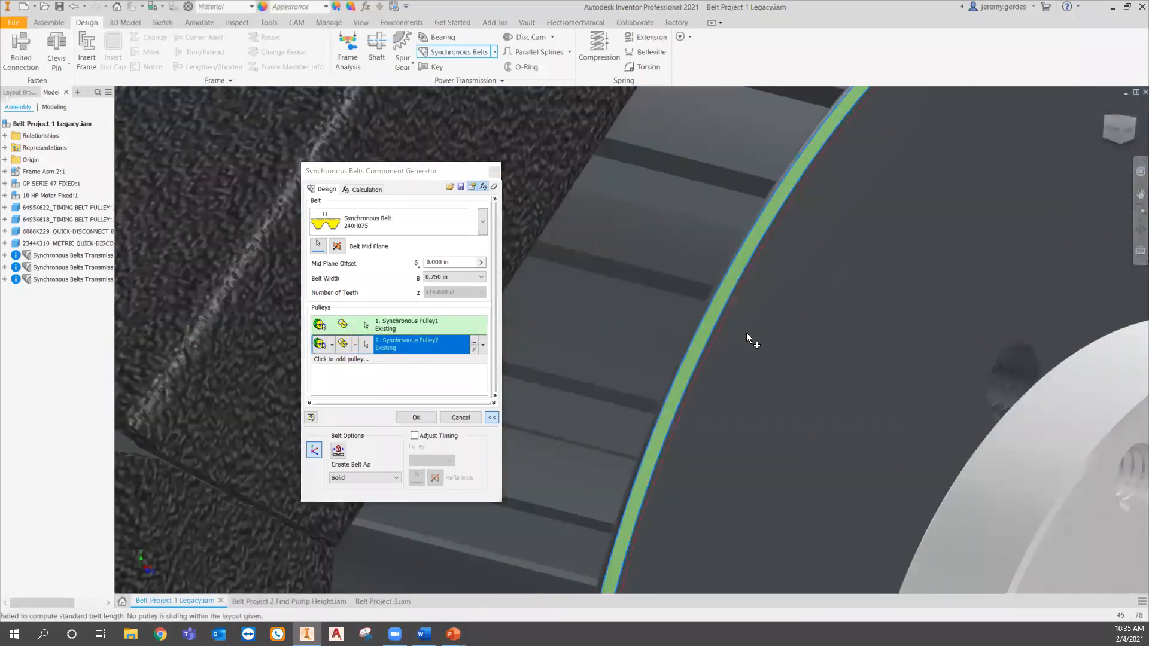
- Set the mid plane offset to -.9065 in and the belt width to 1.500 in
scroll(746, 332, down, 12)
double_click(424, 267)
text(-.9065)
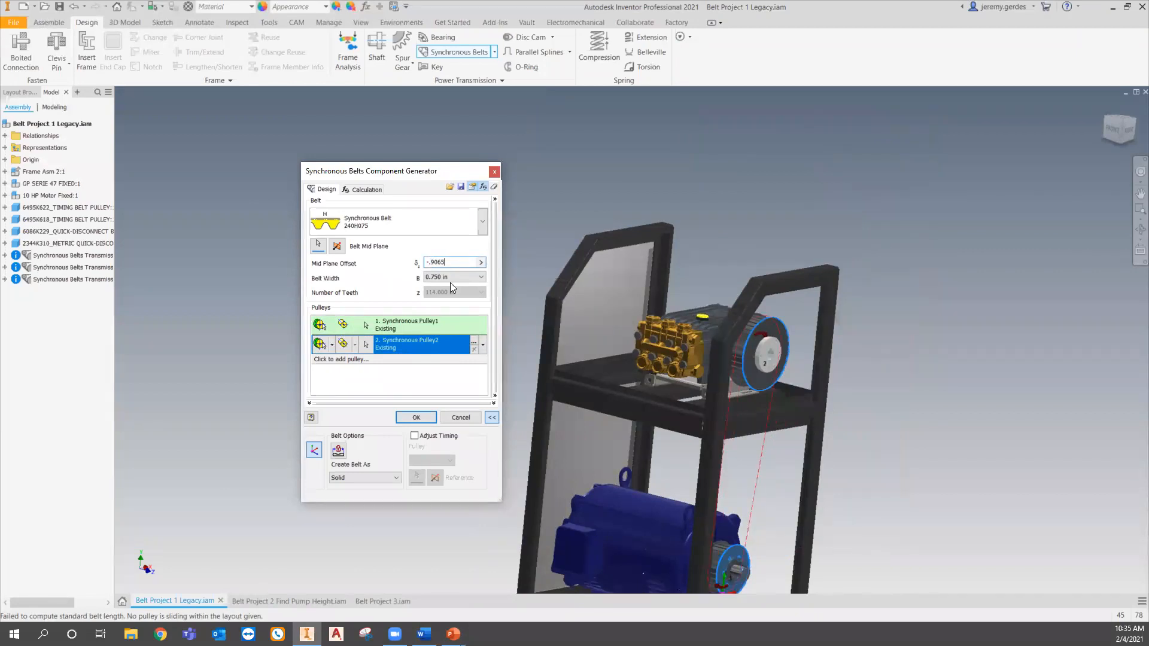
click(454, 277)
click(455, 302)
- Confirm the belt design and accept the Design Accelerator Doctor messages to create the belt
middle_drag(769, 462, 811, 399)
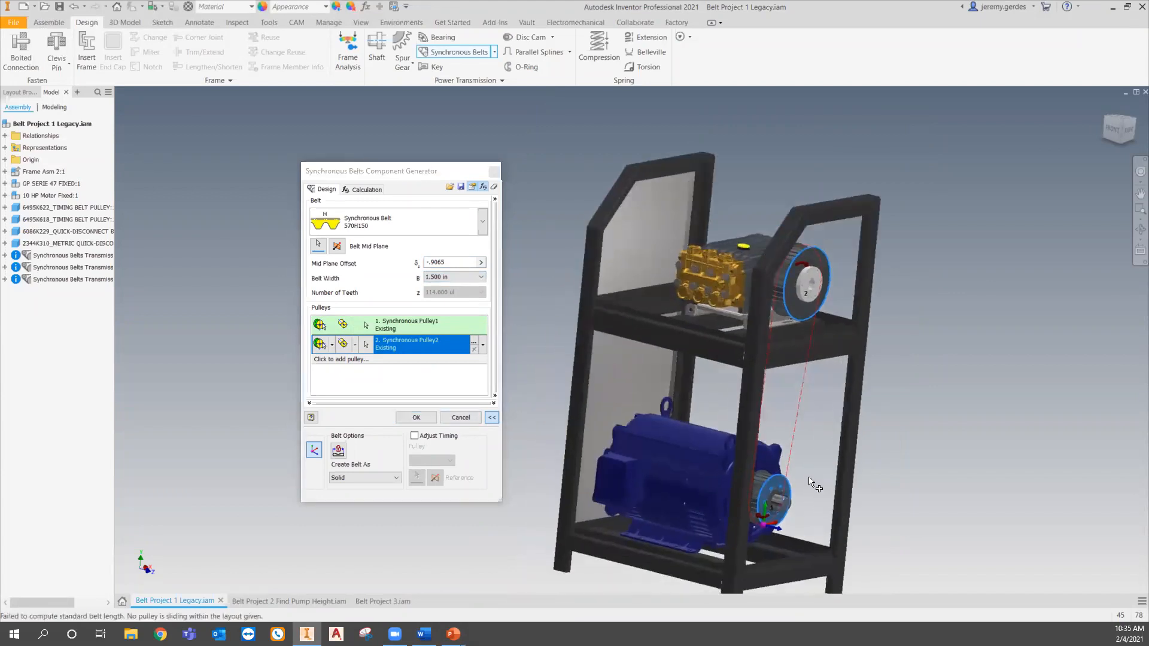
shift+middle_drag(811, 481, 763, 426)
scroll(762, 407, down, 3)
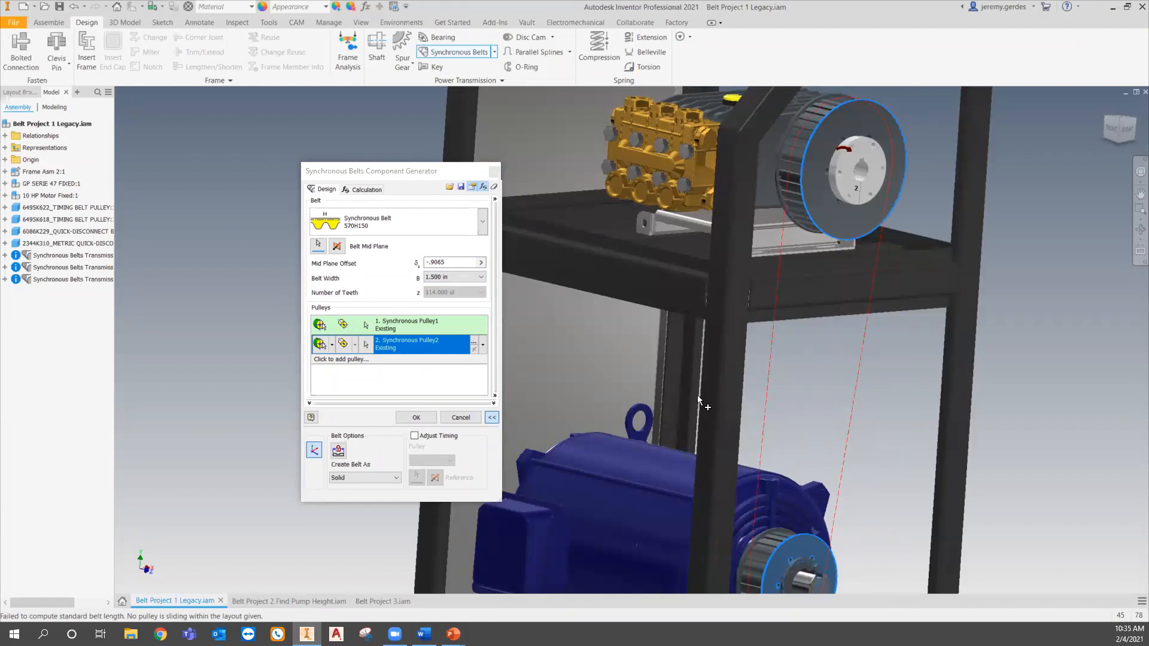
click(422, 420)
click(487, 411)
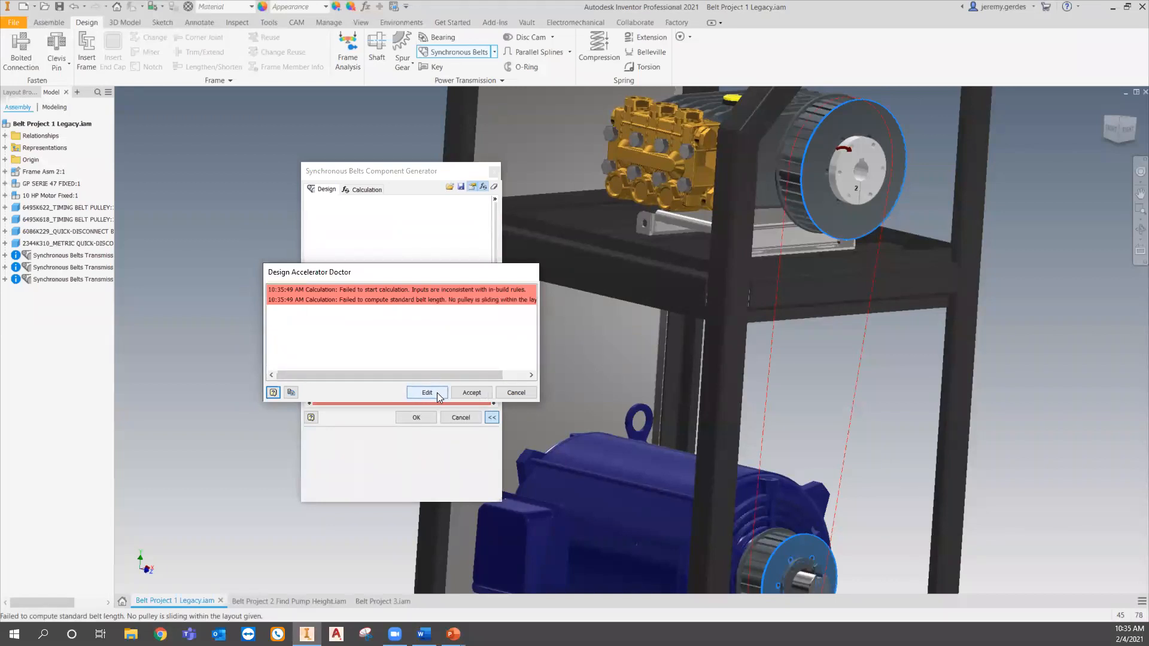
click(471, 393)
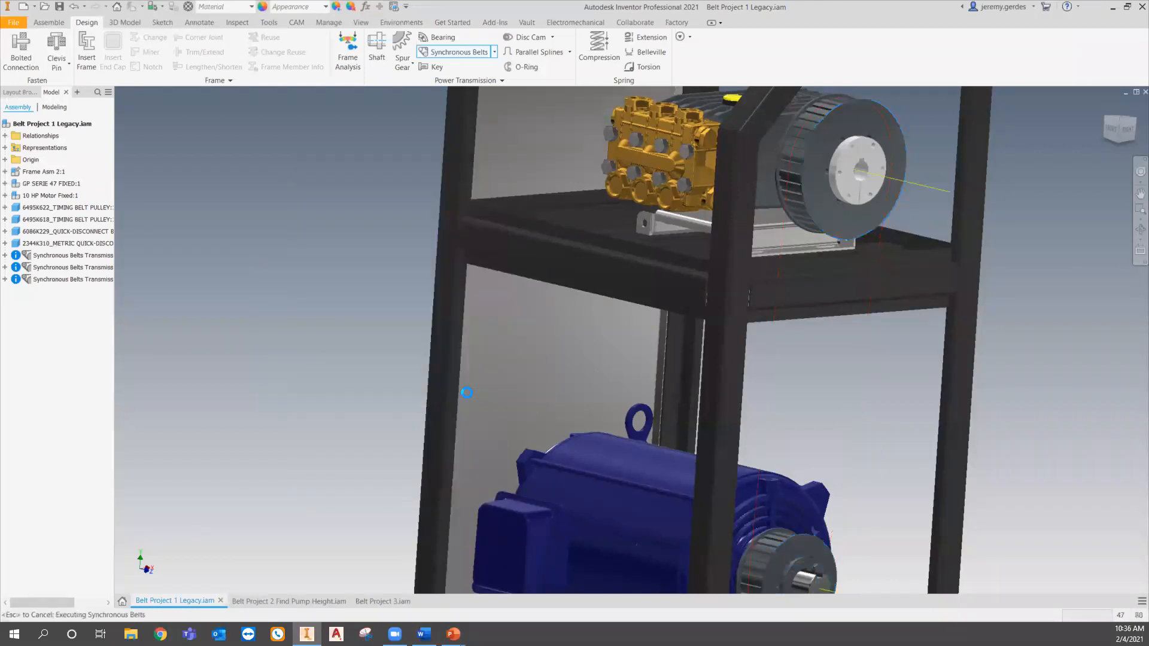
scroll(715, 346, down, 5)
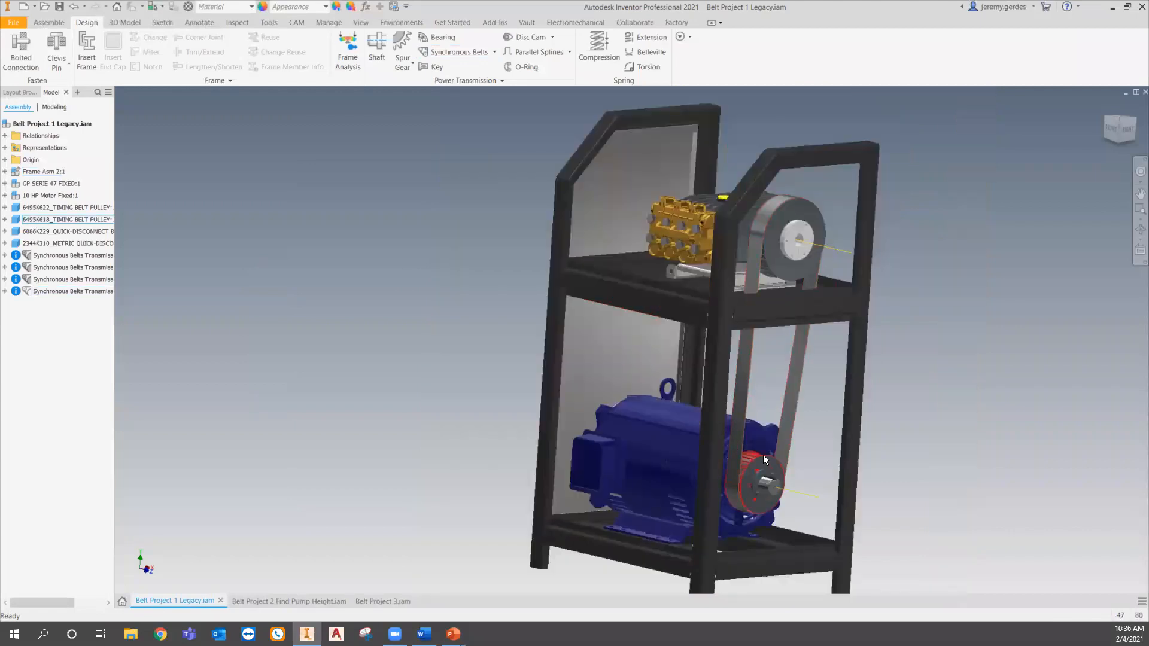
shift+middle_drag(748, 456, 635, 472)
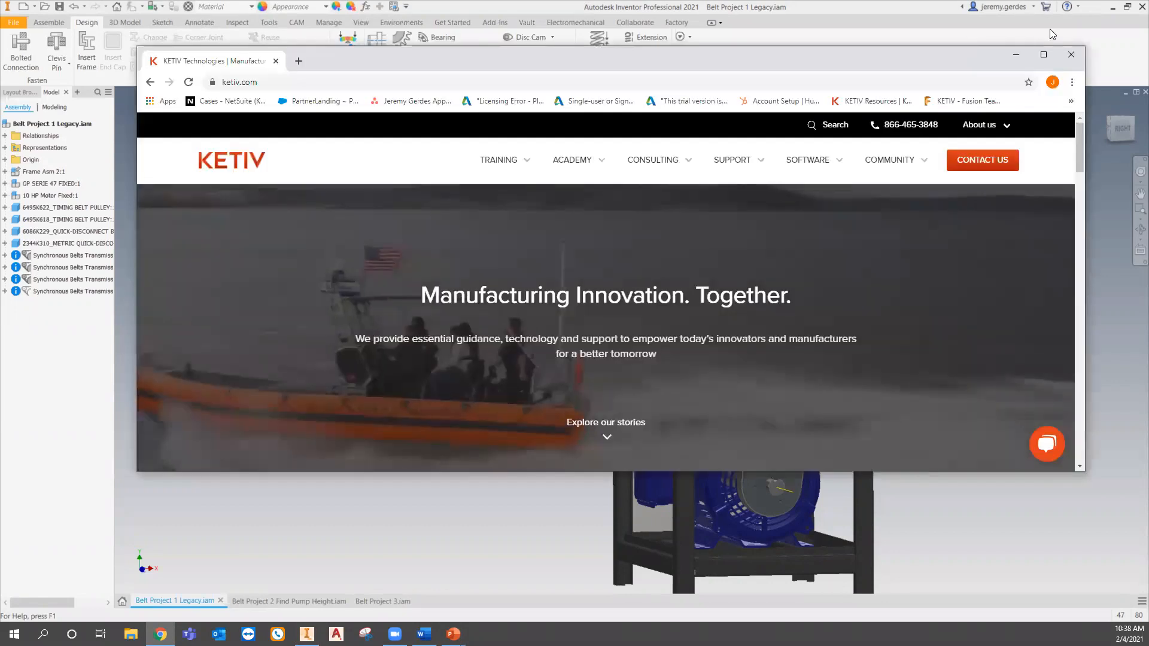
- Maximize the KETIV website and open the Ansys Virtual Academy page
click(1043, 52)
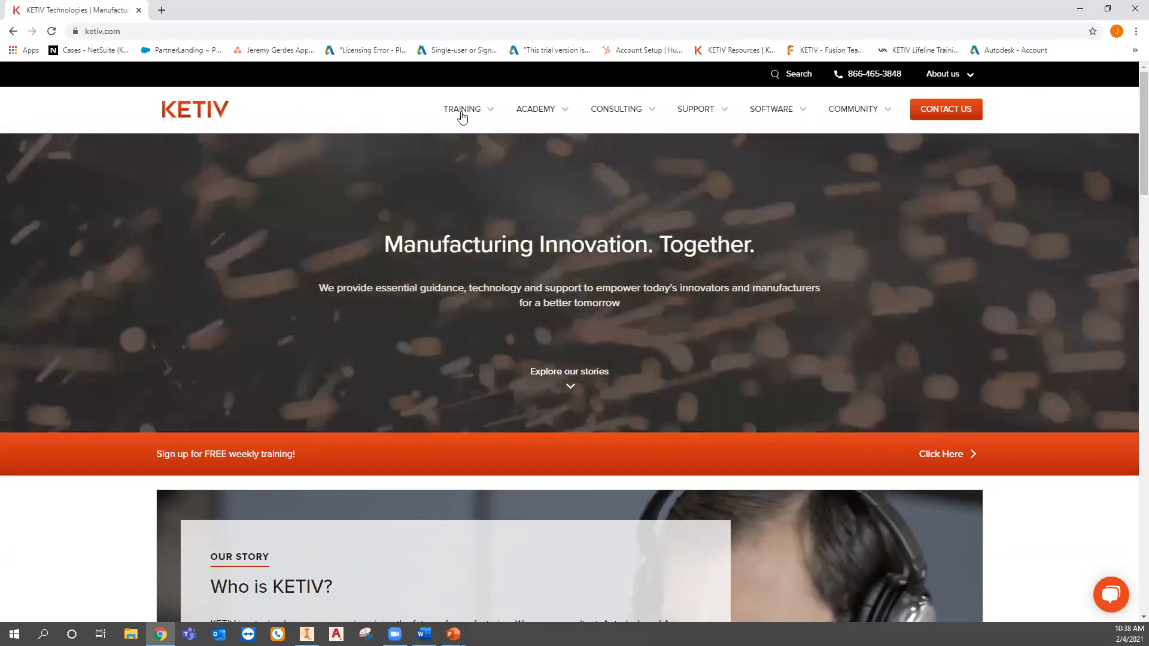
mouse_move(542, 112)
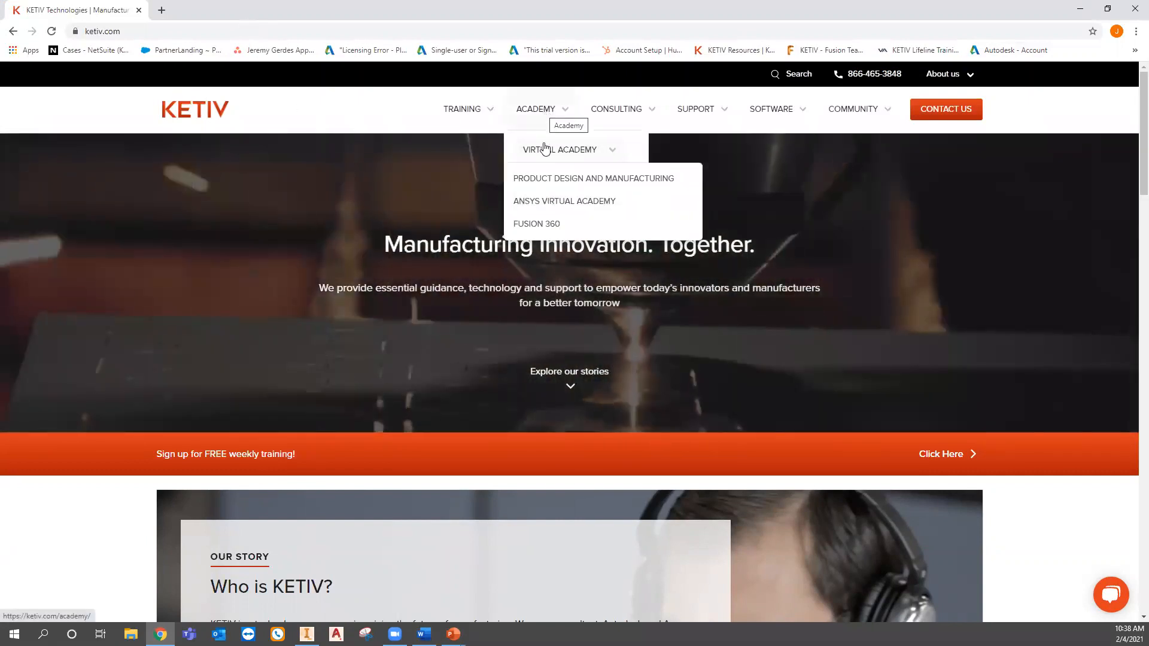
click(542, 203)
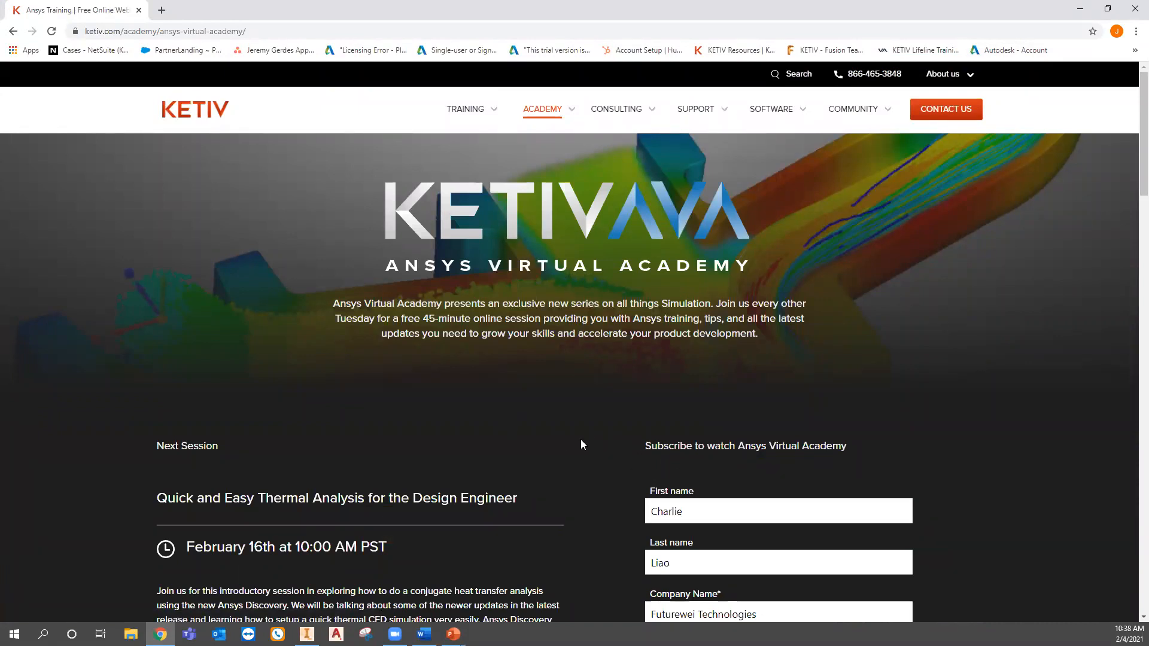
- Clear the prefilled name, company, work email and phone fields of the subscription form
double_click(682, 511)
key(BackSpace)
key(Tab)
key(BackSpace)
key(Tab)
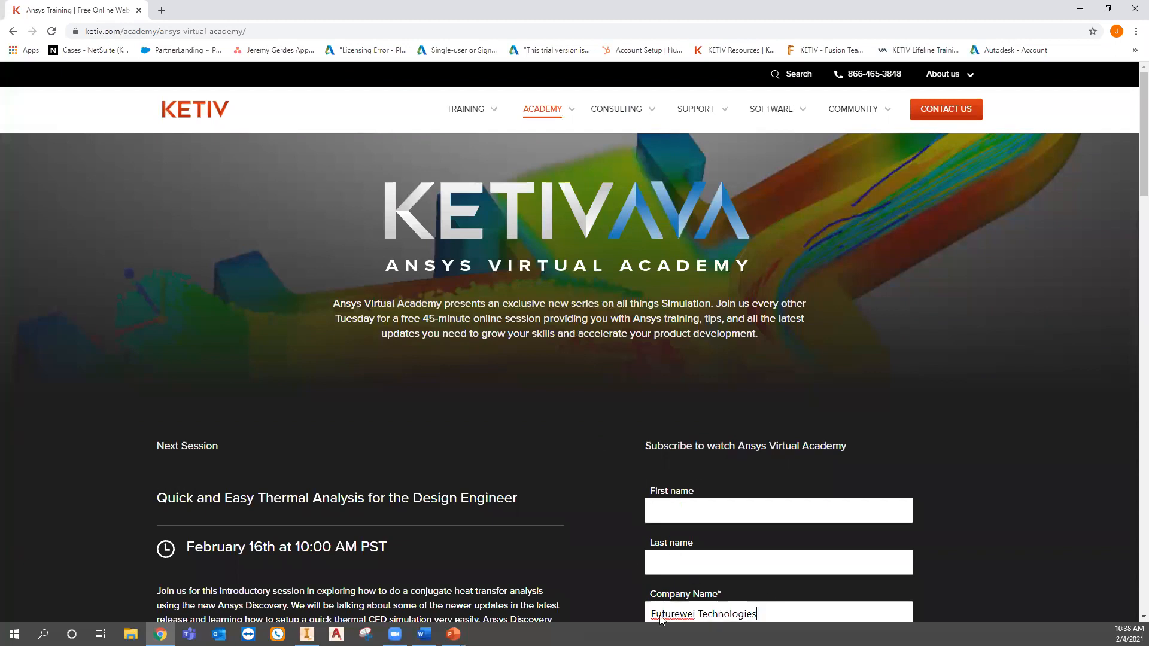
scroll(619, 520, down, 2)
key(BackSpace)
drag(775, 548, 649, 562)
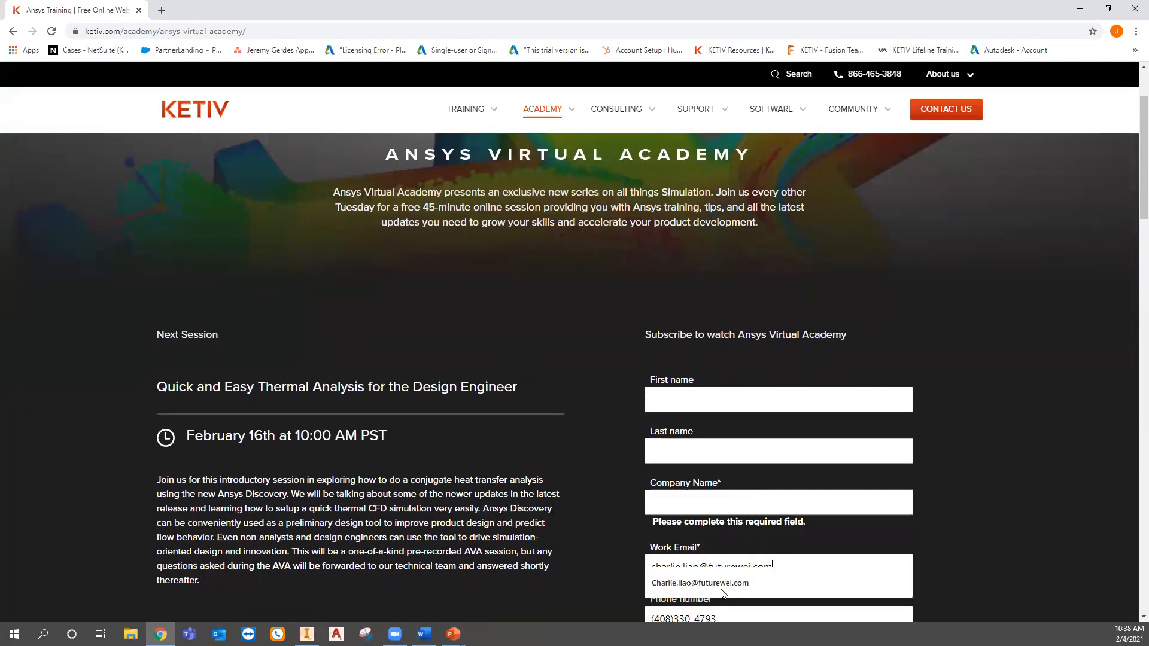
key(BackSpace)
scroll(727, 557, down, 1)
scroll(728, 556, down, 1)
key(Tab)
key(BackSpace)
drag(765, 448, 650, 452)
key(BackSpace)
scroll(612, 455, up, 2)
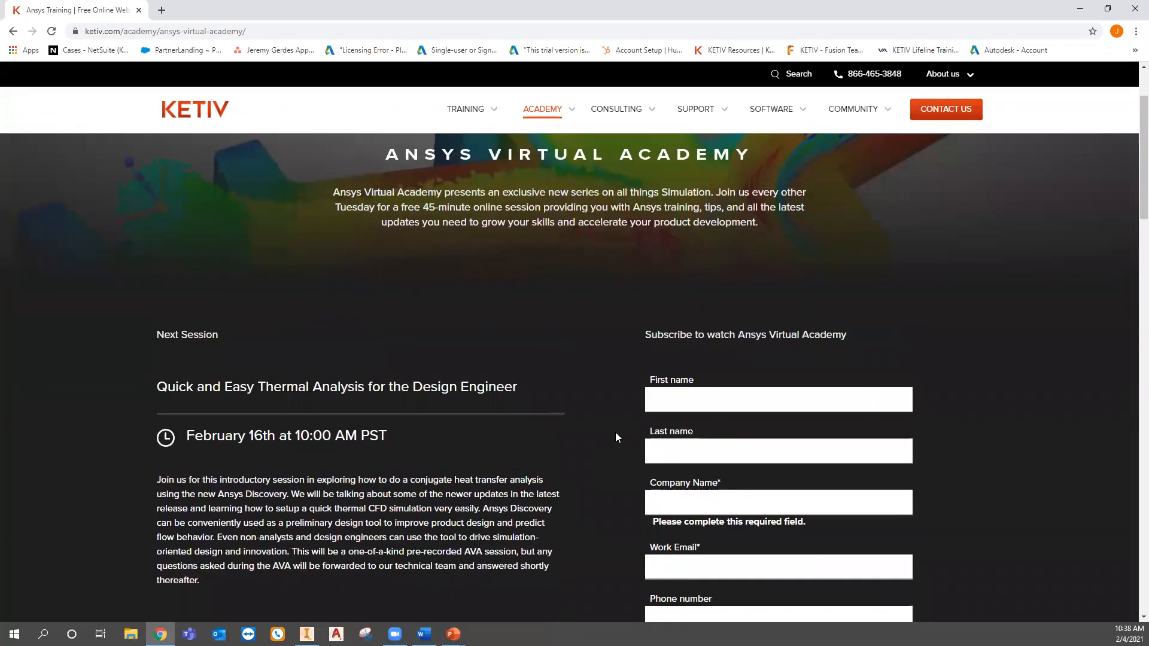
- Scroll down to review the next Ansys Virtual Academy session details
click(587, 349)
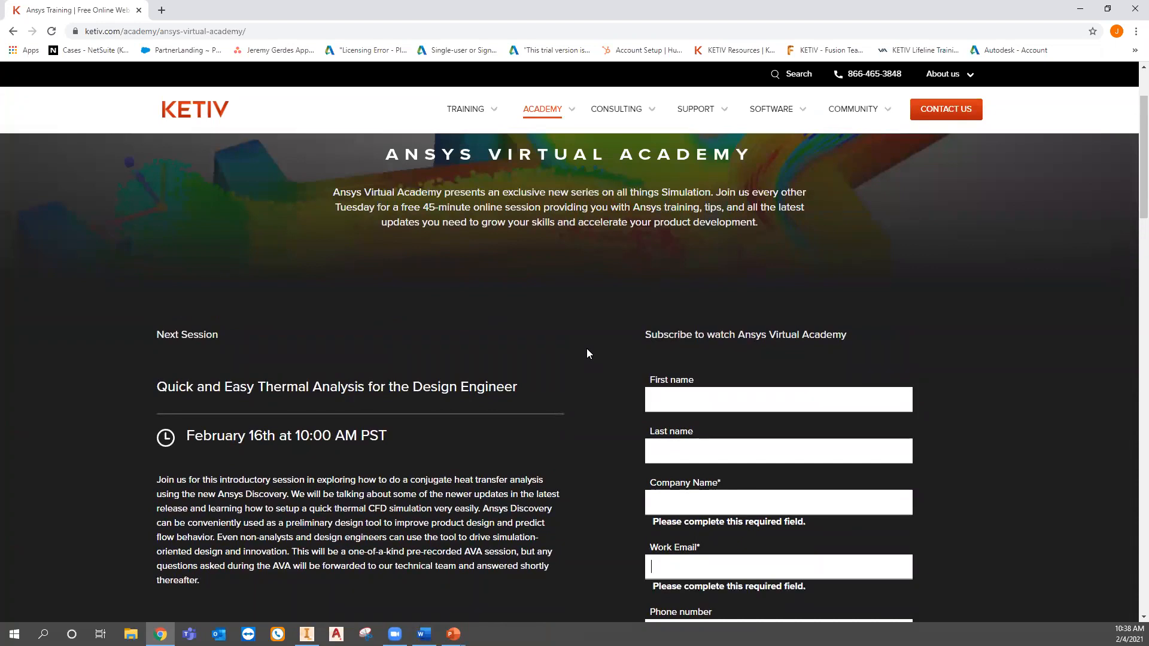
scroll(587, 353, down, 1)
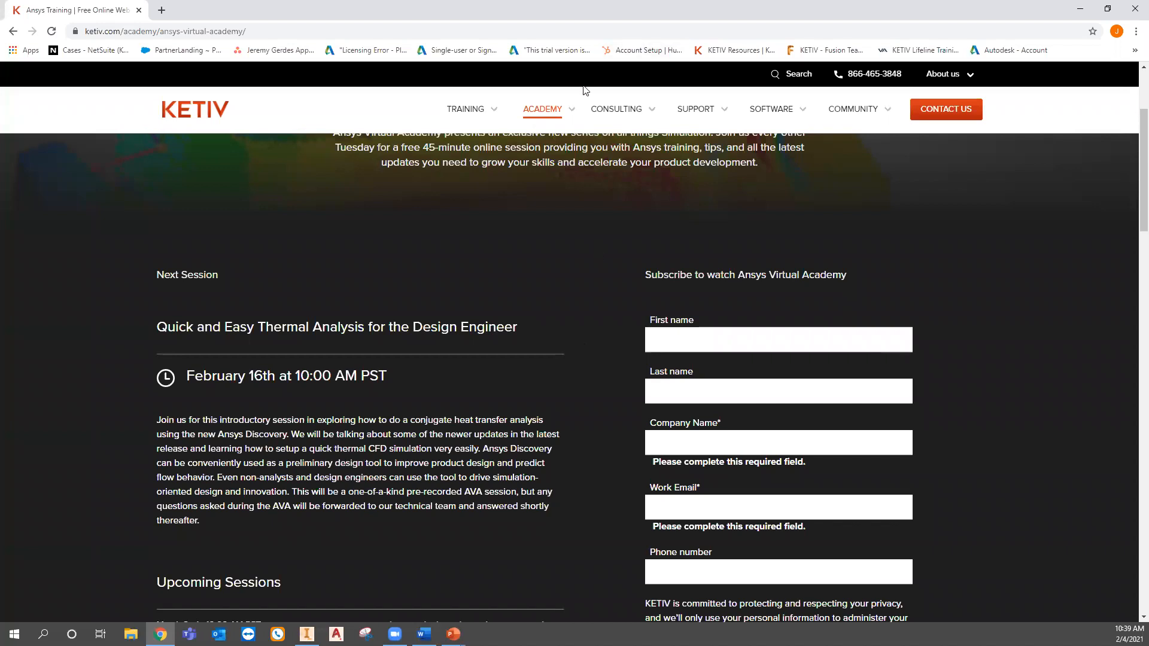
mouse_move(545, 105)
mouse_move(456, 99)
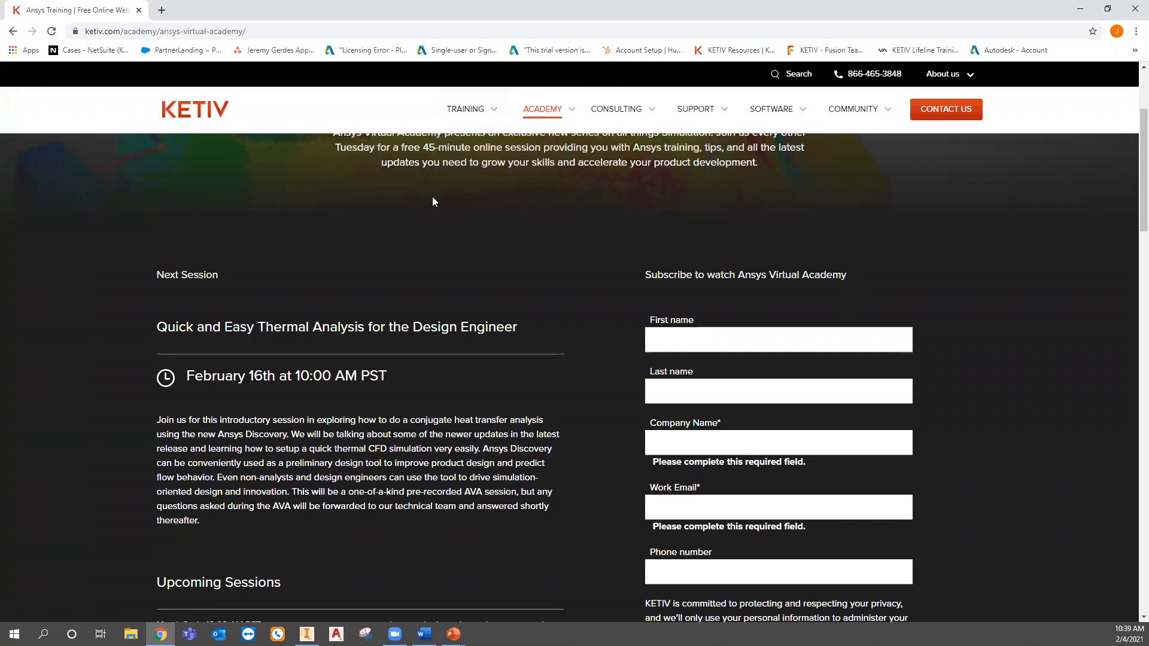